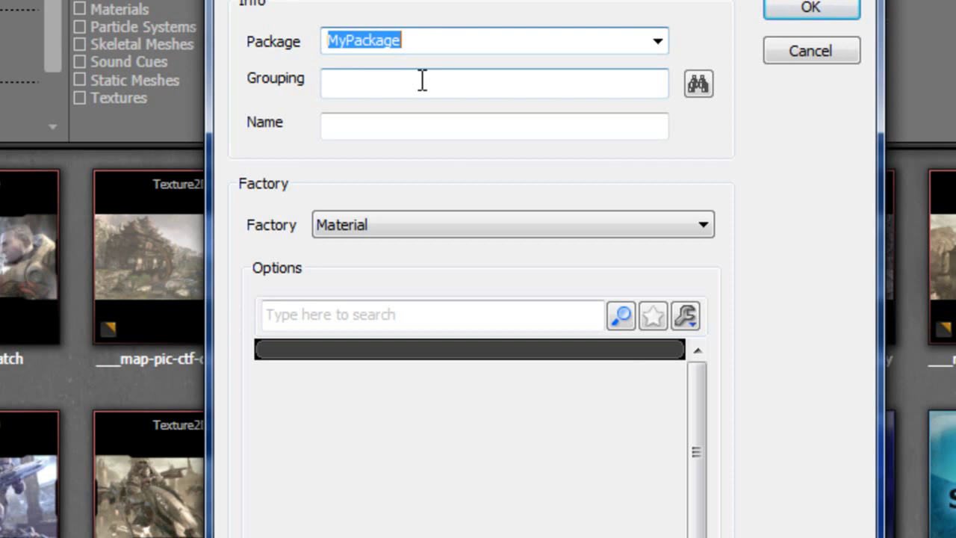
Step: Create a material named Muro in the package Micosas under the grouping Materiales, and close its editor
text(Micosas)
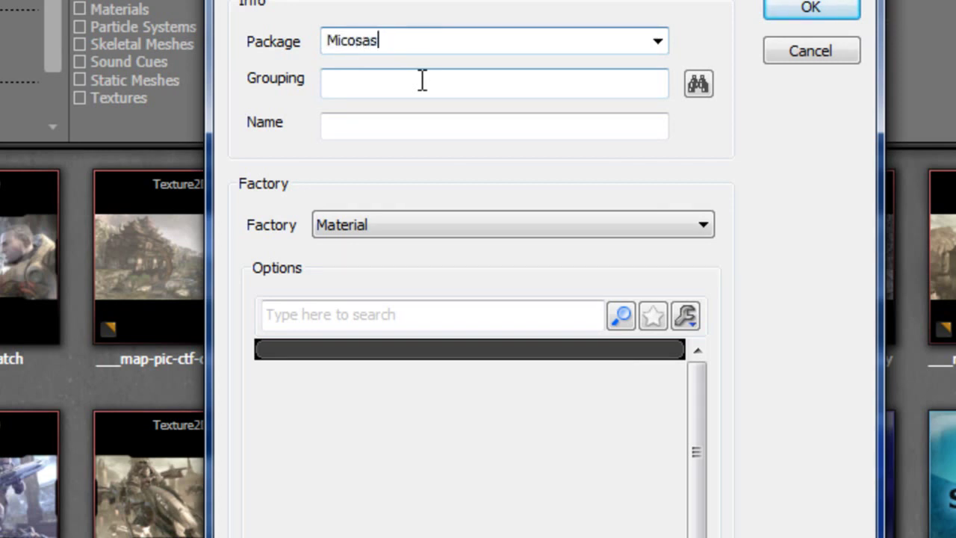
click(422, 81)
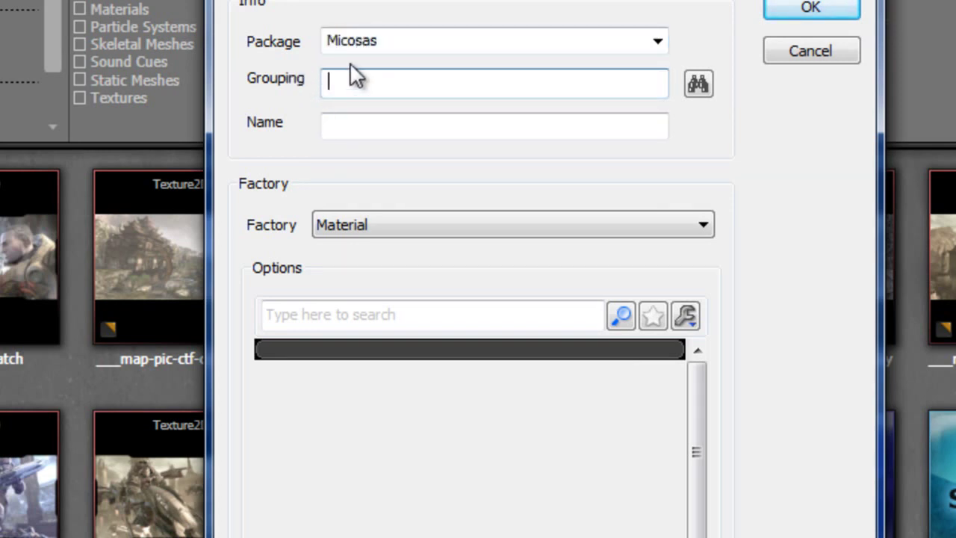
text(Materiales)
key(Tab)
key(BackSpace)
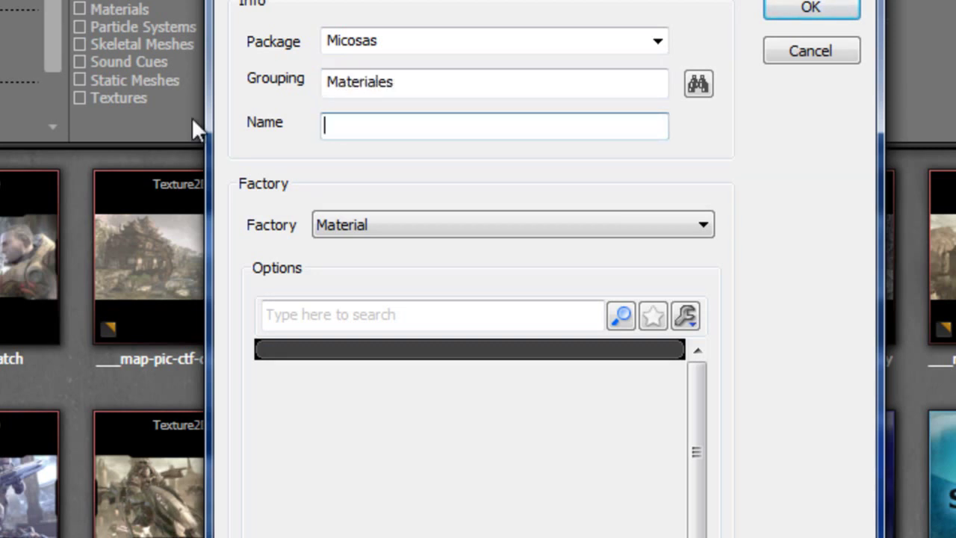
text(Muro)
click(811, 9)
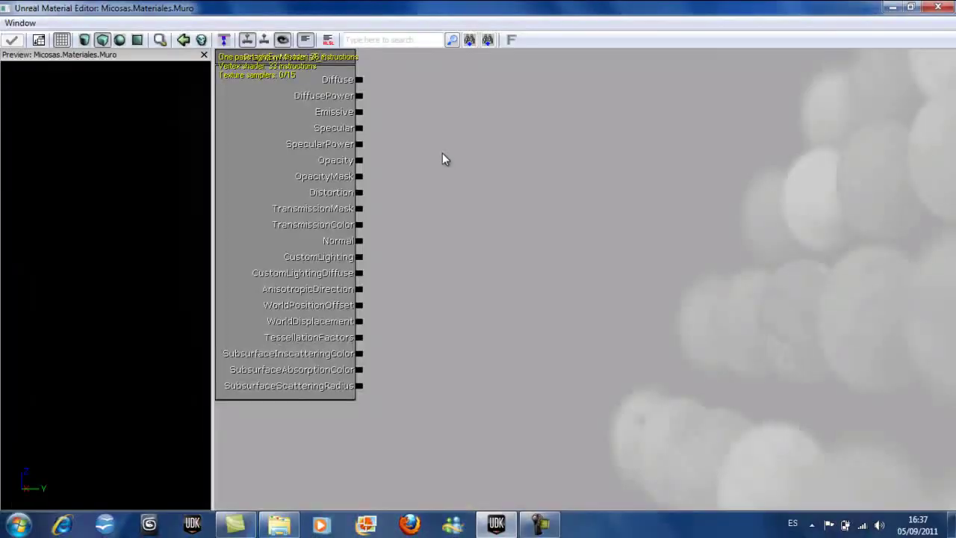
click(938, 7)
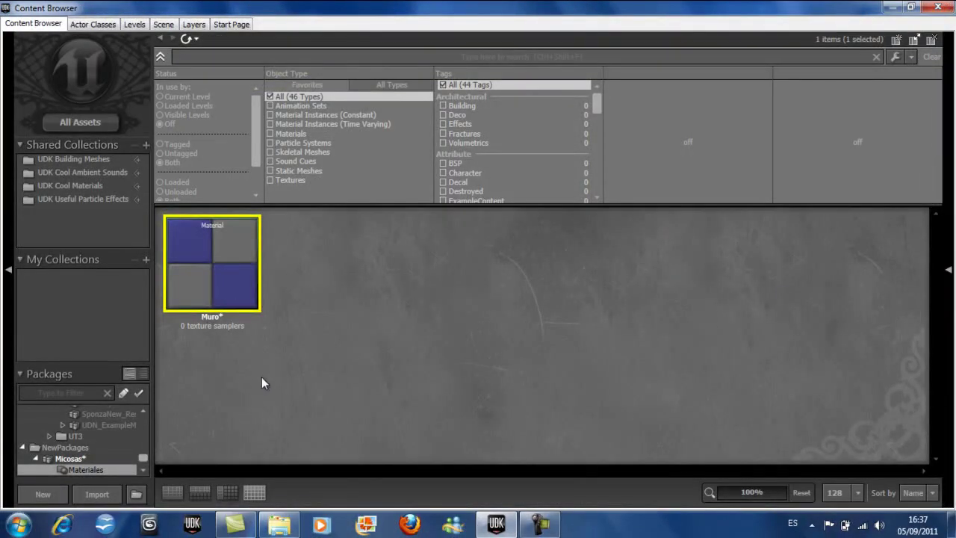
Step: Import the brick_wall_bump_texture_difuse image into Micosas as Muro_2d under the grouping Texturas, and look through its texture properties
click(97, 498)
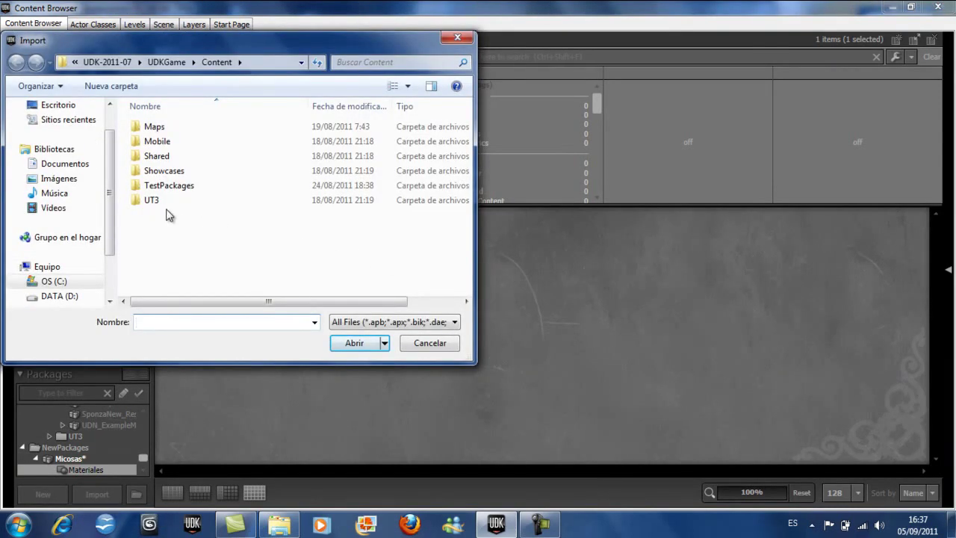
click(75, 179)
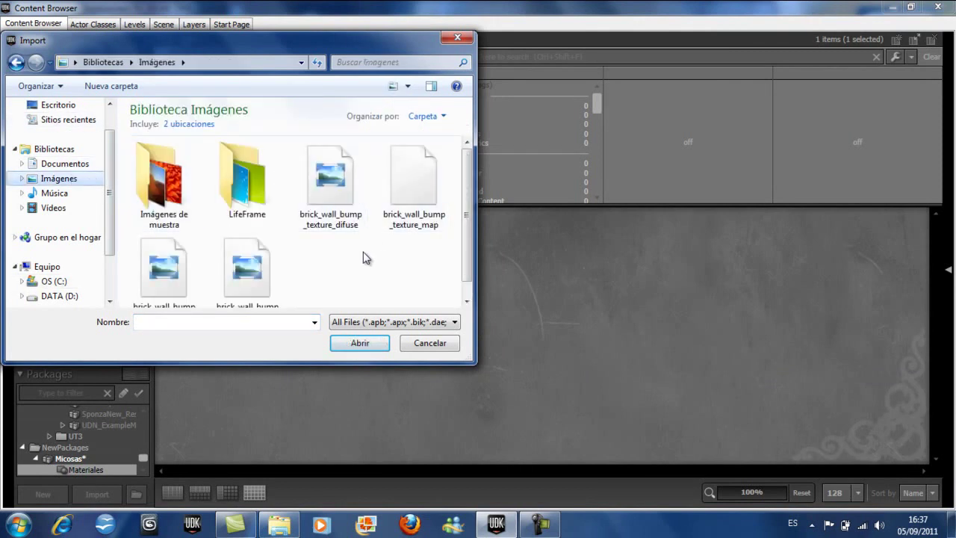
click(342, 207)
click(355, 343)
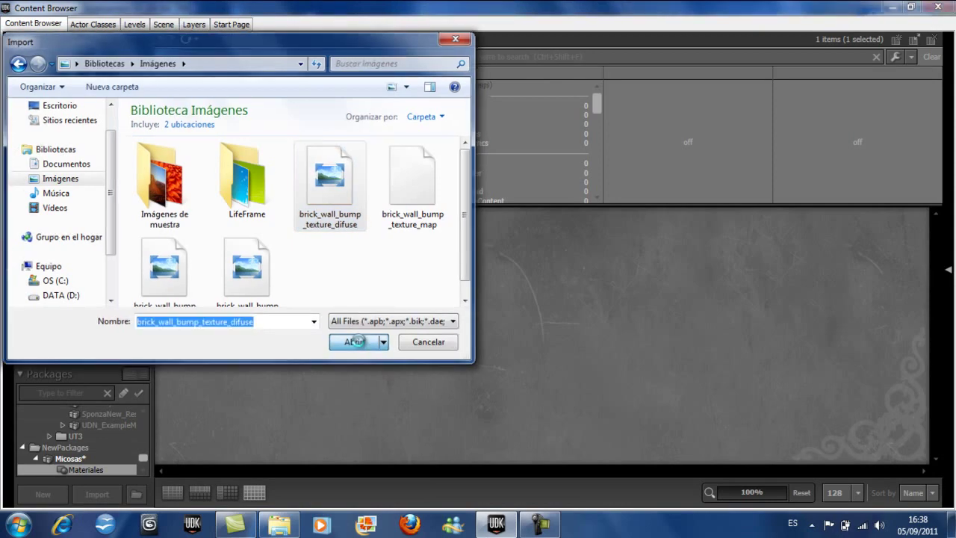
double_click(347, 224)
text(Muro_2d)
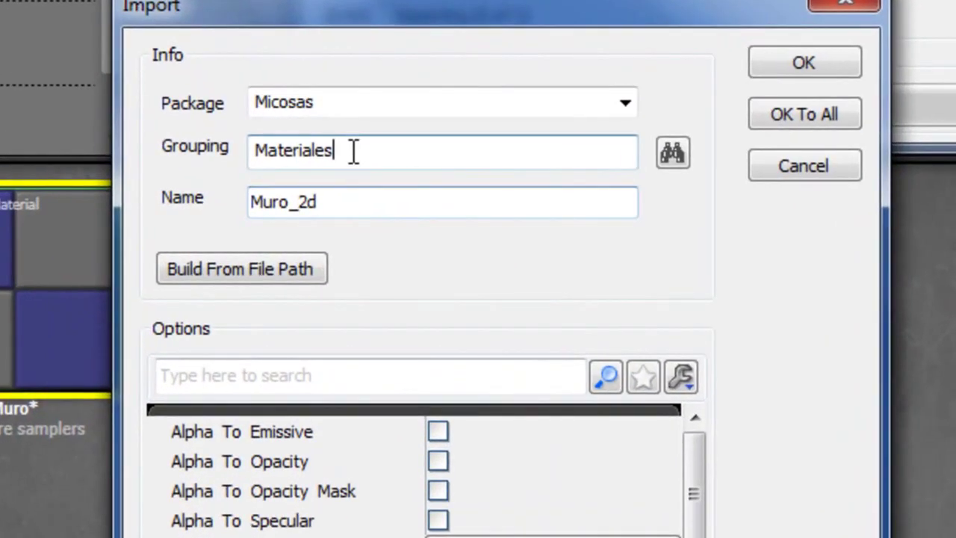
double_click(363, 200)
text(Texturas)
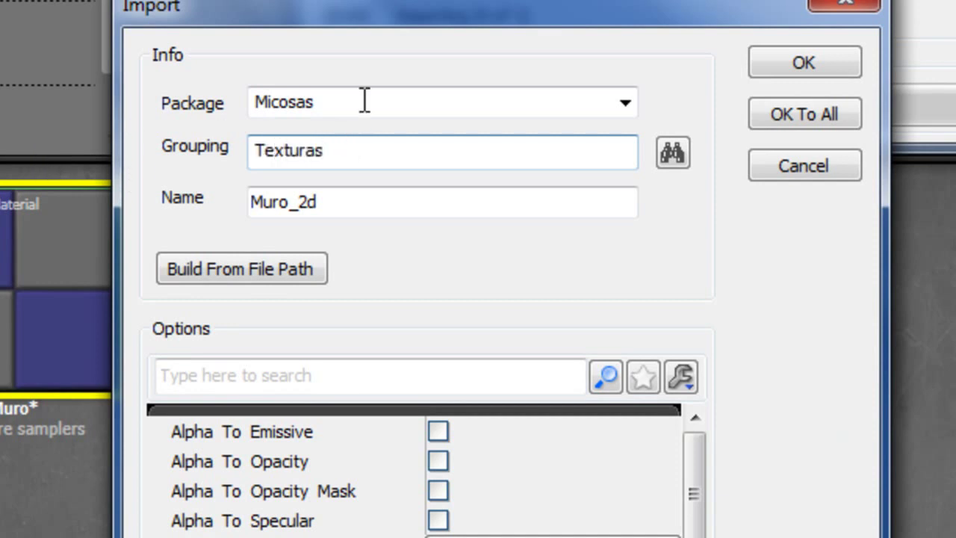
click(805, 61)
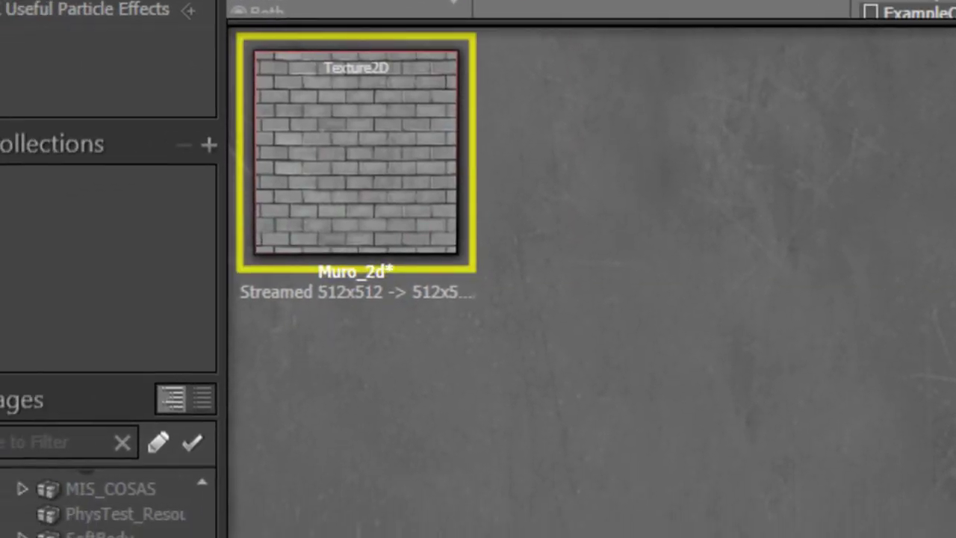
mouse_move(394, 192)
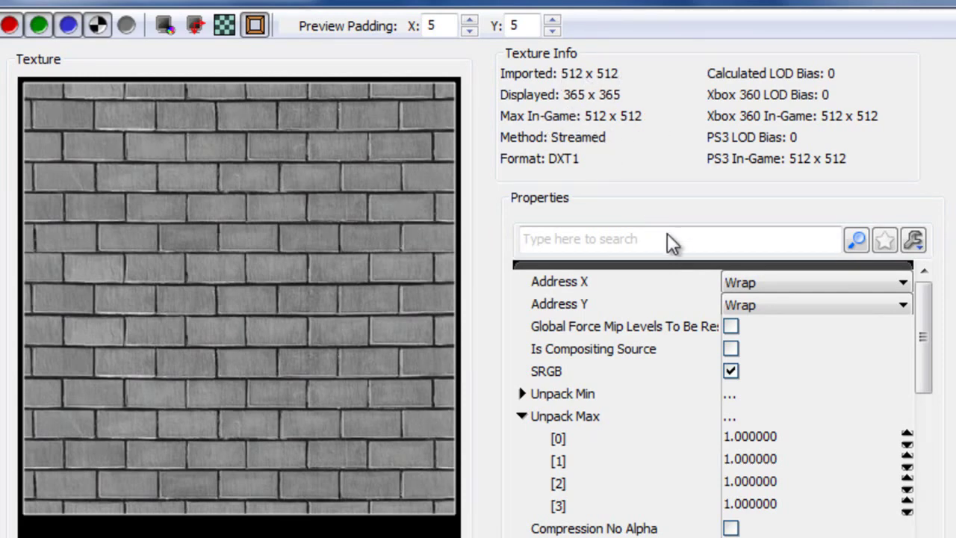
drag(923, 347, 939, 290)
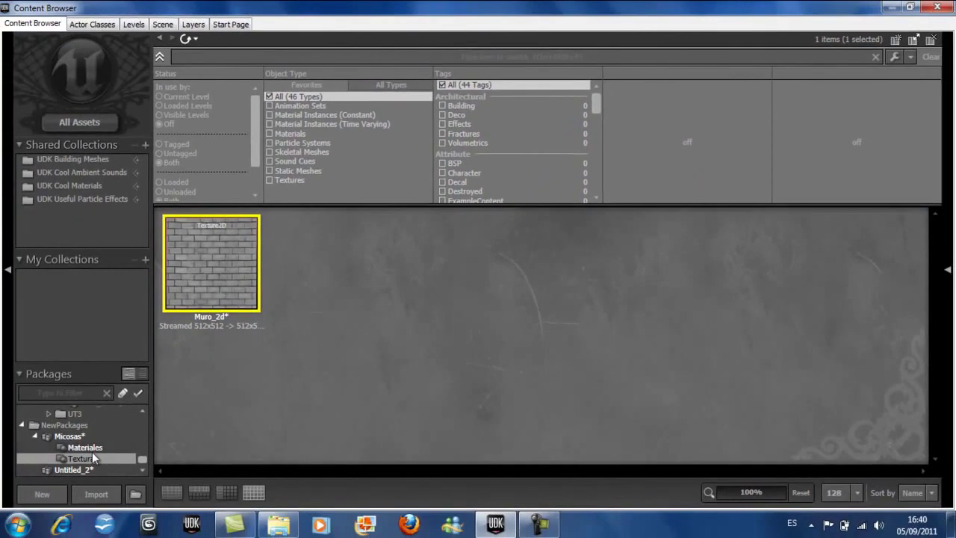
Step: Open the Muro material for editing and place the Muro_2d texture from the Texturas group in its graph
click(27, 487)
double_click(234, 262)
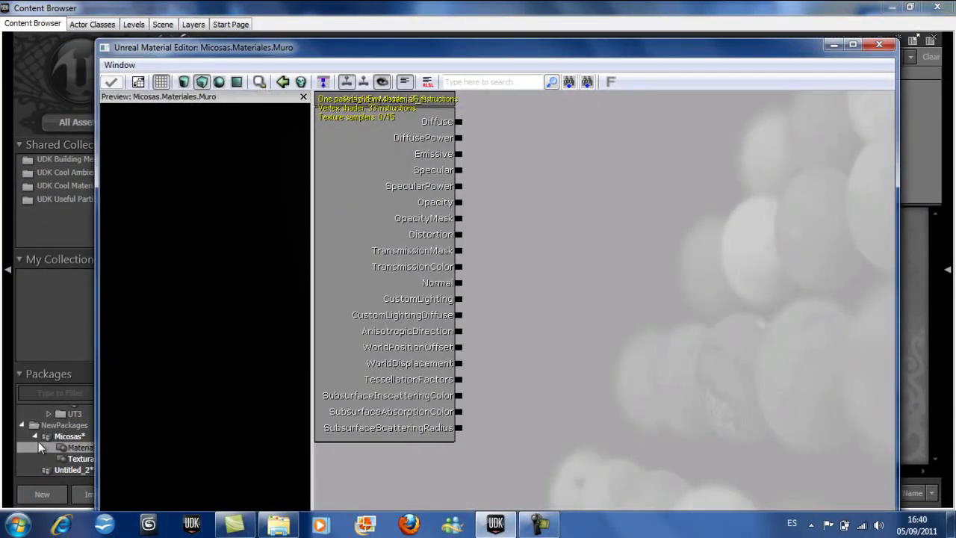
click(71, 459)
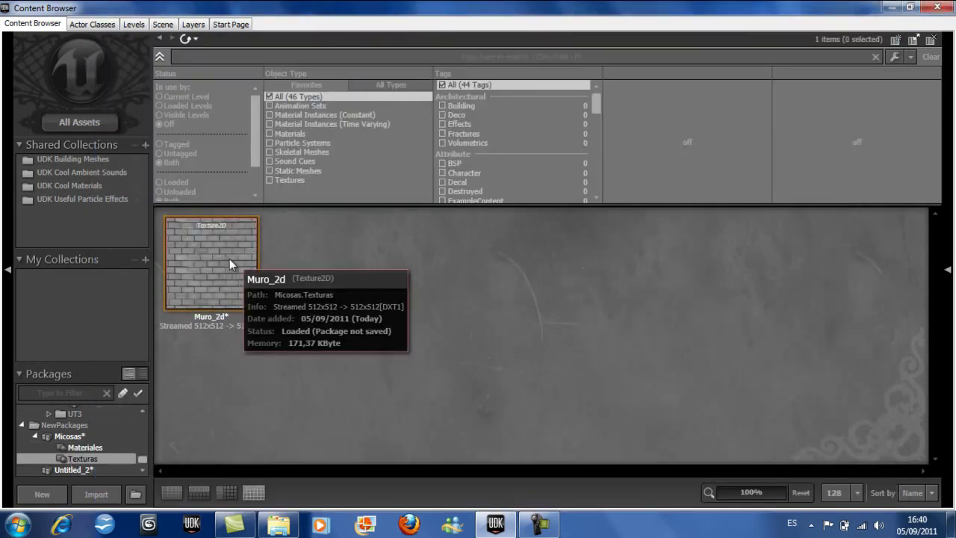
click(229, 259)
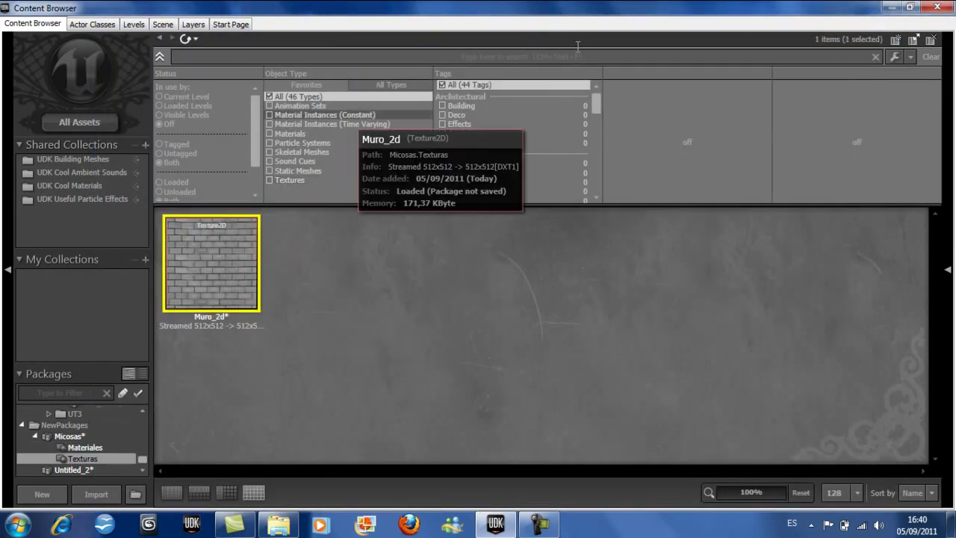
click(909, 8)
drag(614, 285, 314, 304)
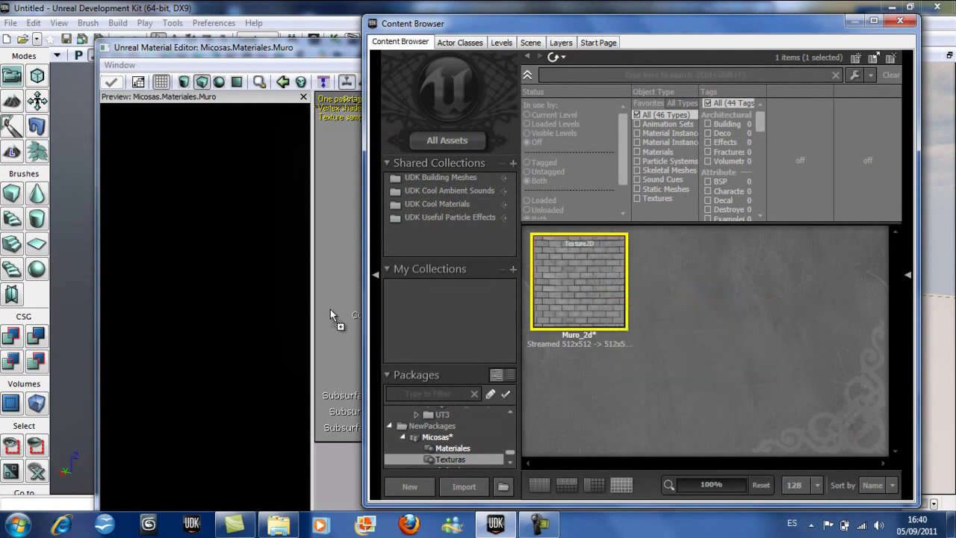
drag(330, 309, 330, 309)
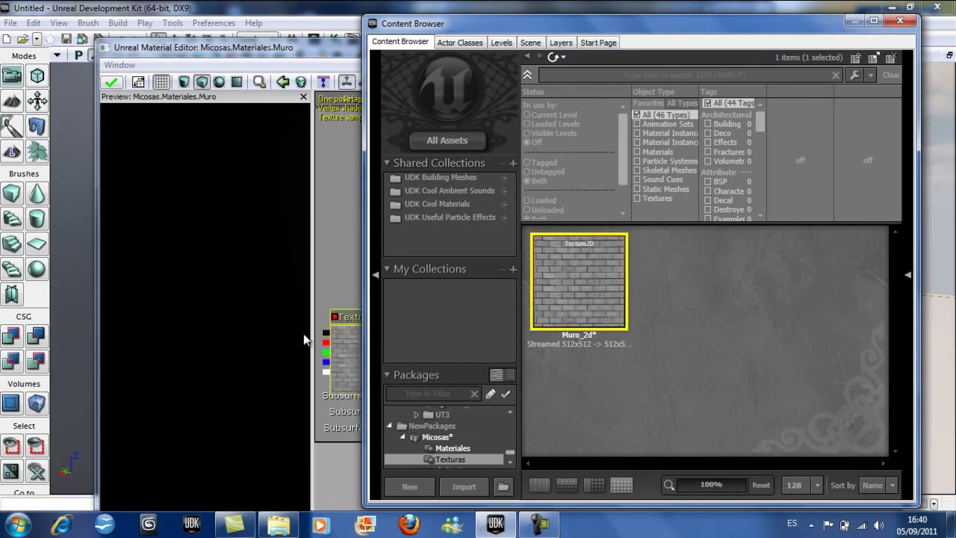
click(315, 270)
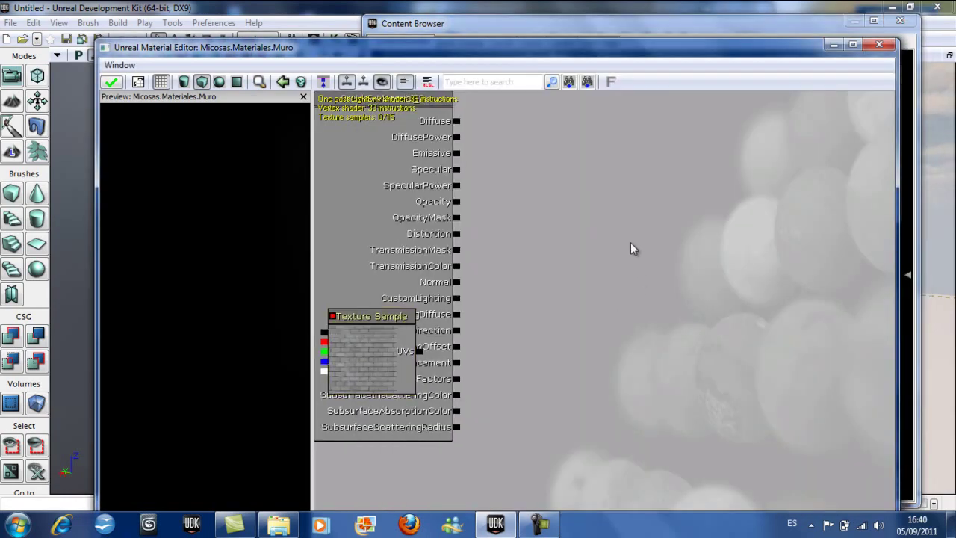
Step: Add a new TextureSample node in the empty graph area and delete the one overlapping the material node
right_click(663, 249)
mouse_move(743, 404)
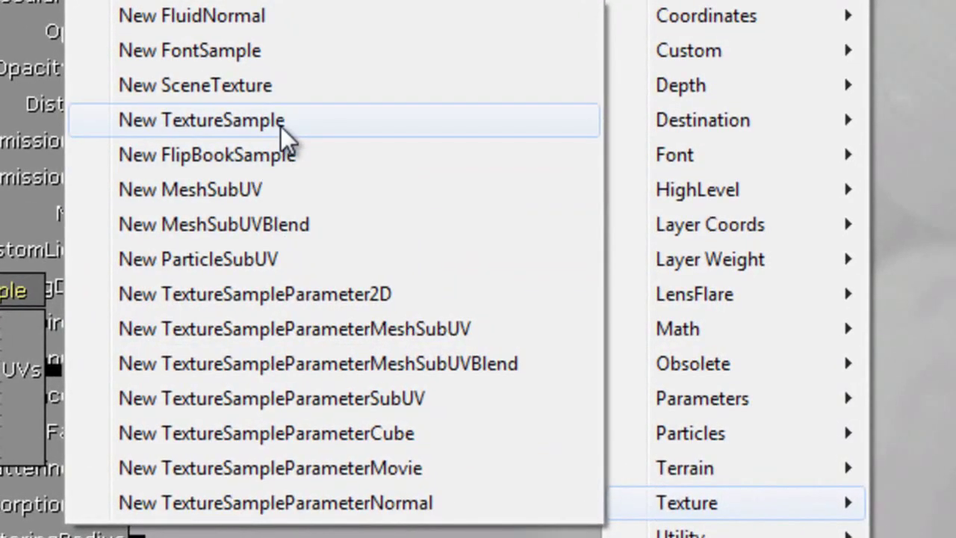
click(282, 121)
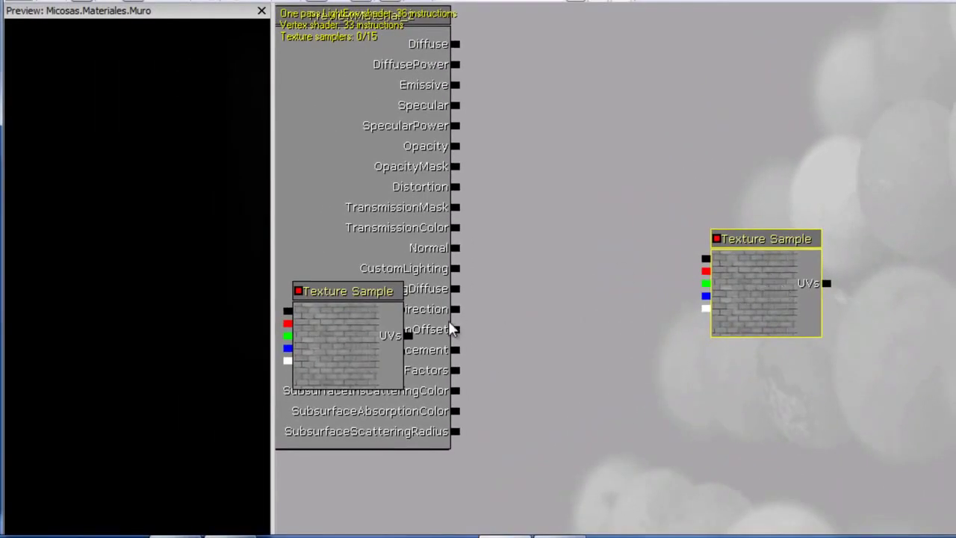
click(314, 316)
key(Delete)
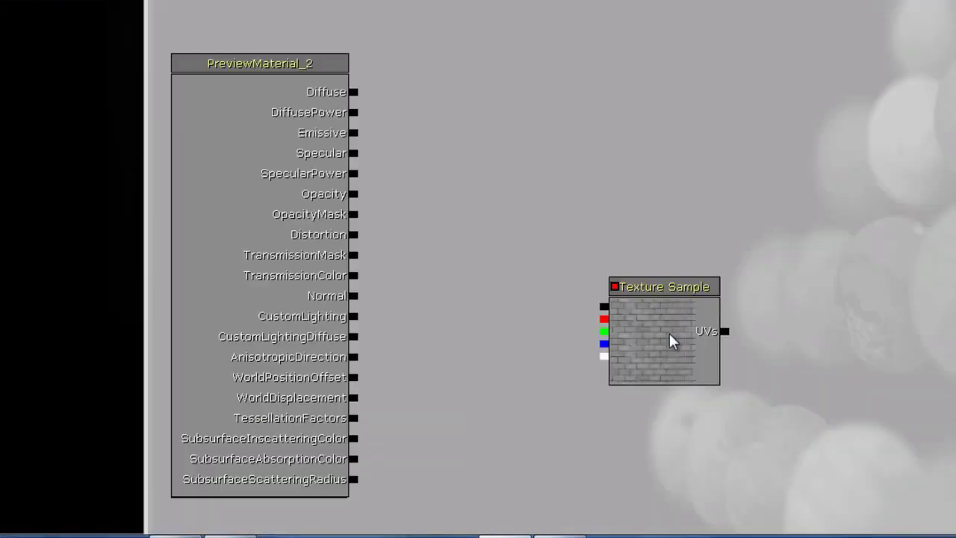
Step: Move the Texture Sample node level with the top of the material node and connect its RGB output to Diffuse
click(665, 333)
ctrl+drag(665, 333, 664, 92)
click(515, 145)
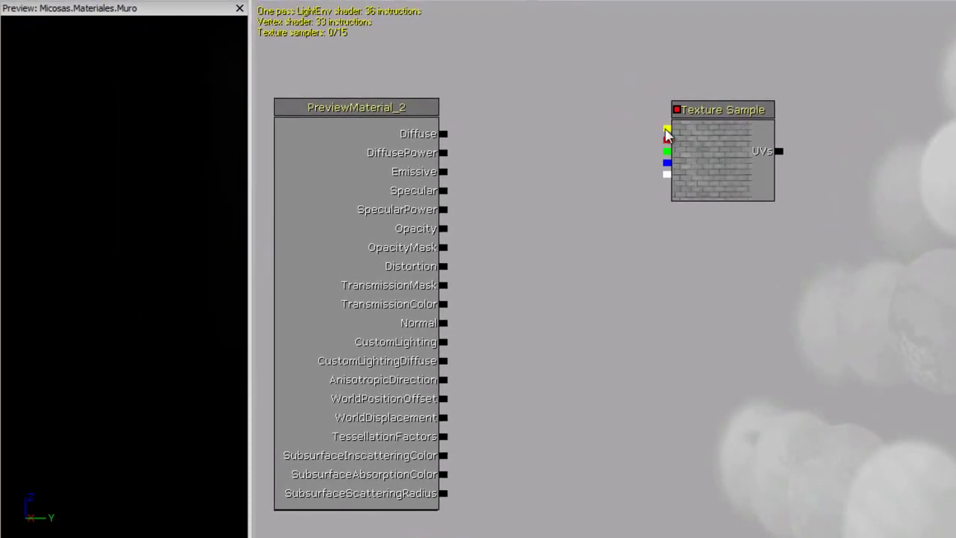
drag(667, 131, 445, 134)
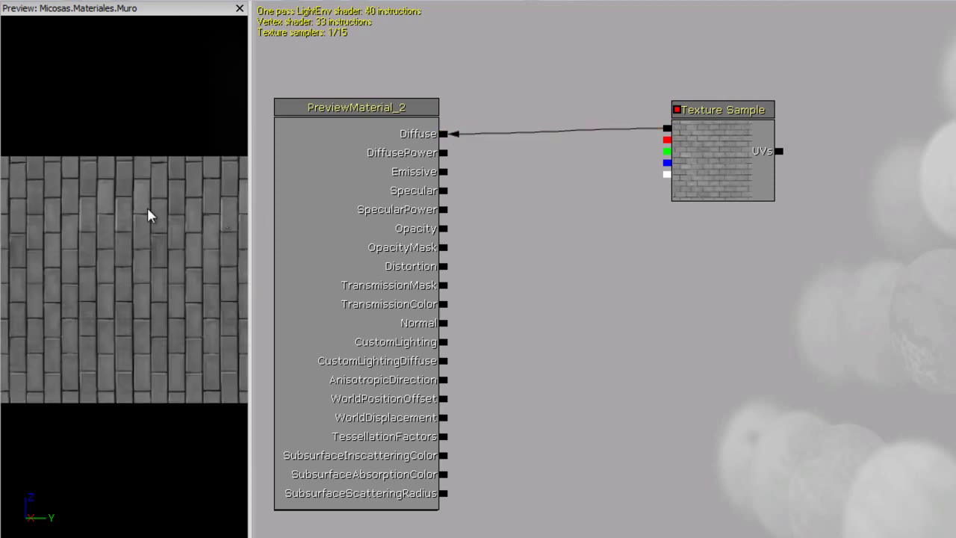
Step: Examine the brick texture on the preview cube from several angles
drag(148, 215, 244, 314)
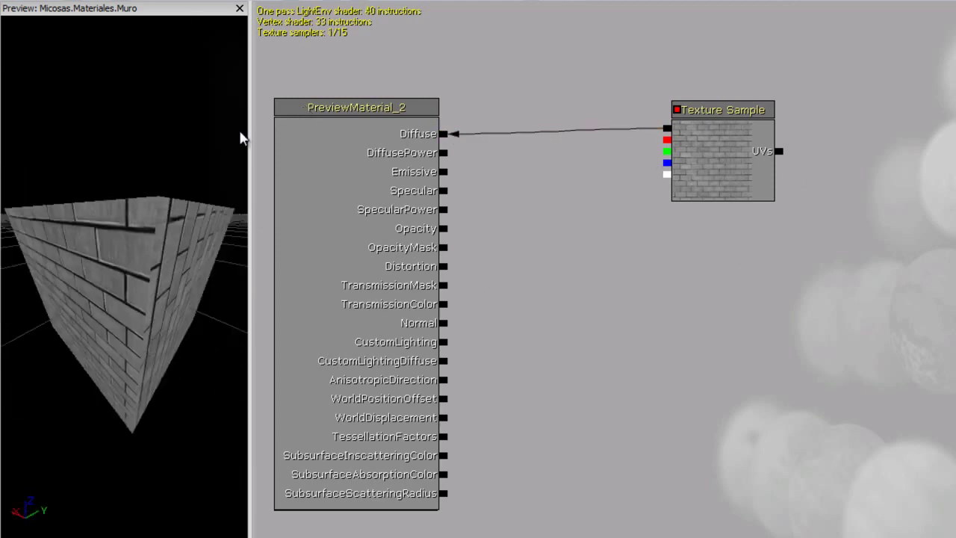
drag(149, 303, 149, 343)
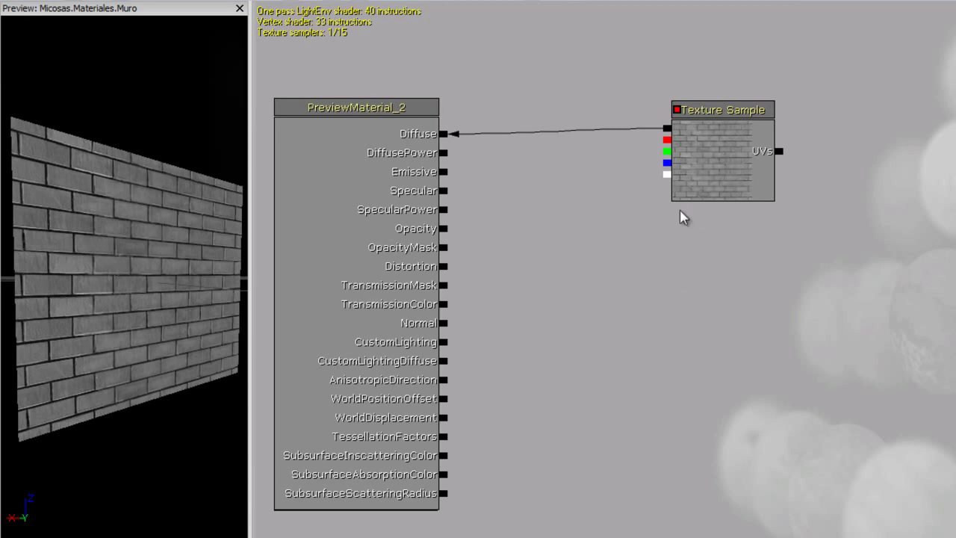
drag(104, 299, 135, 237)
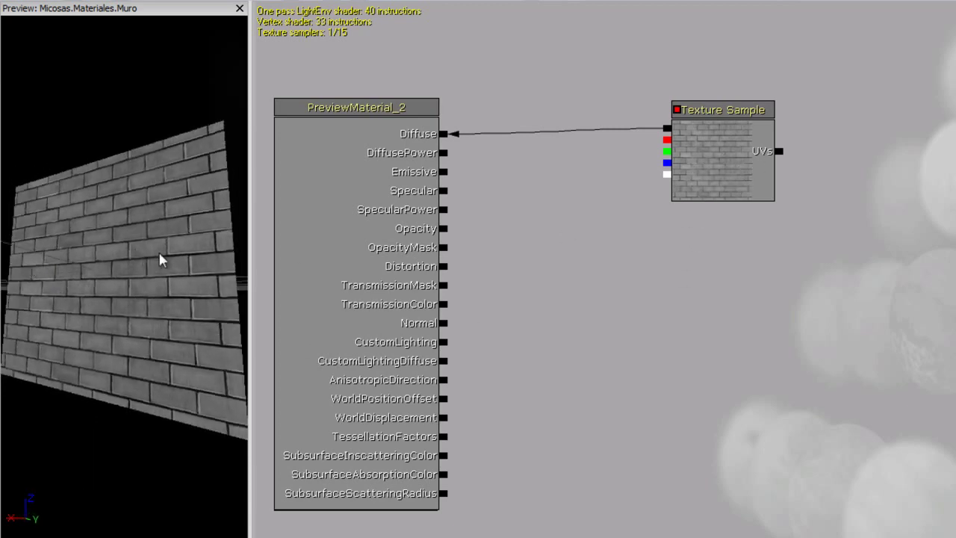
drag(740, 280, 741, 247)
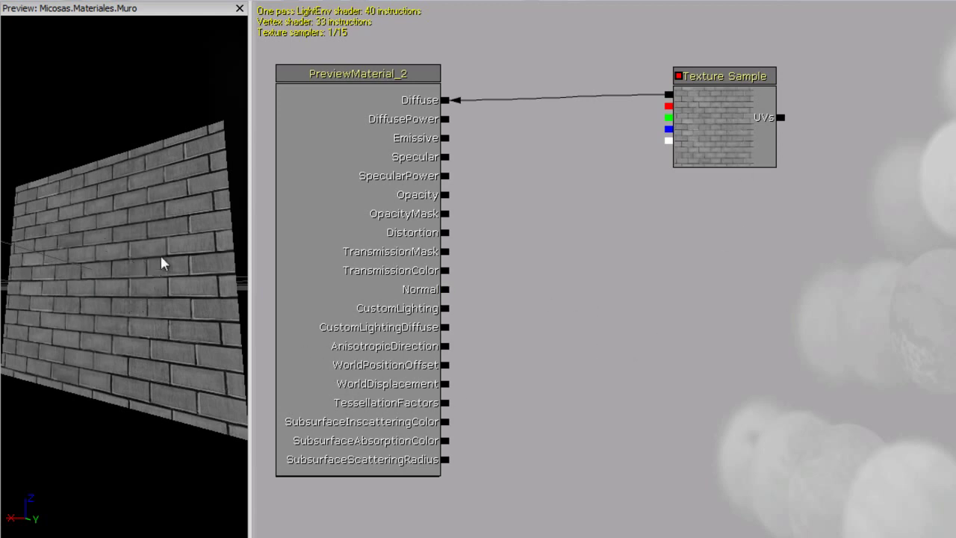
drag(177, 233, 136, 249)
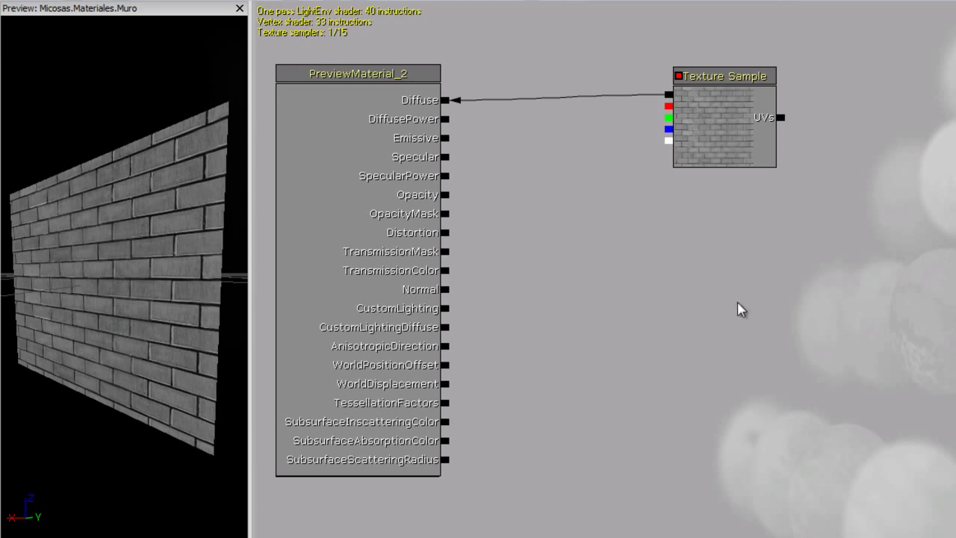
Step: Move the Texture Sample node closer to the material node, then duplicate it and place the copy lower and farther away
click(733, 136)
ctrl+drag(732, 135, 618, 104)
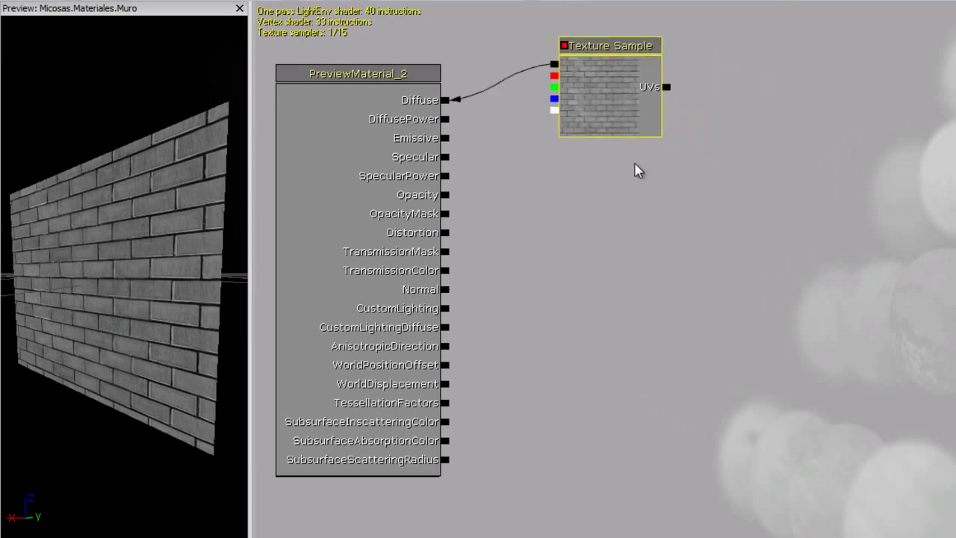
click(642, 200)
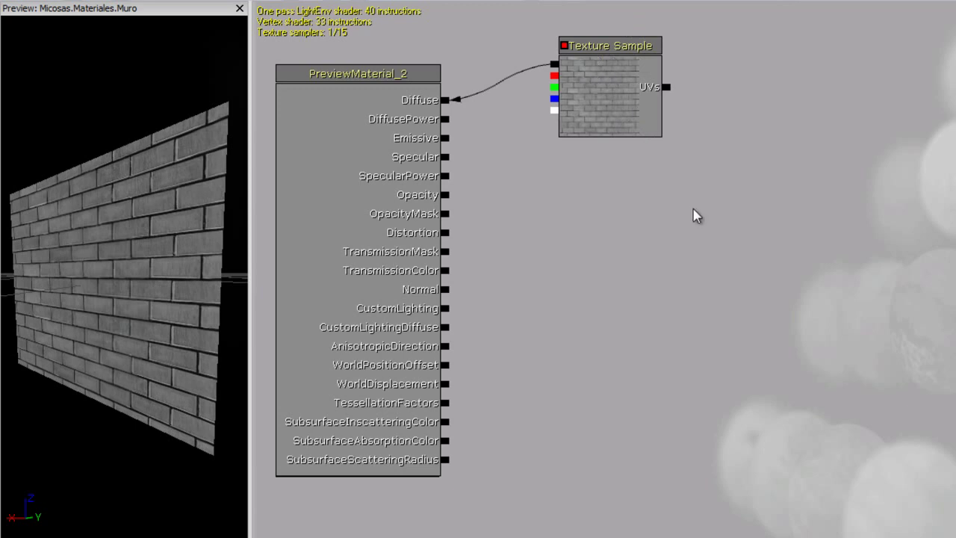
click(646, 138)
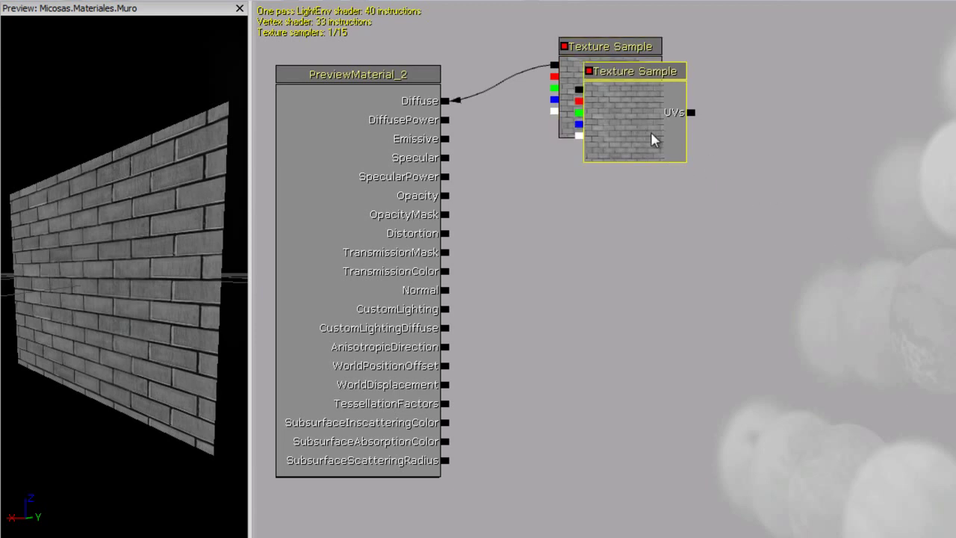
drag(654, 140, 955, 395)
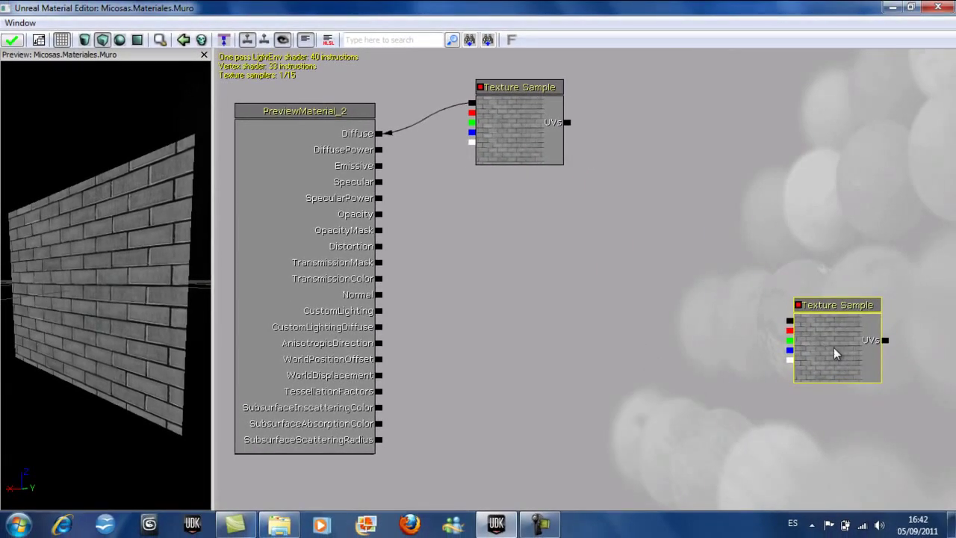
Step: Add a DeriveNormalZ node in the empty graph area between the material node and the lower Texture Sample
right_click(575, 347)
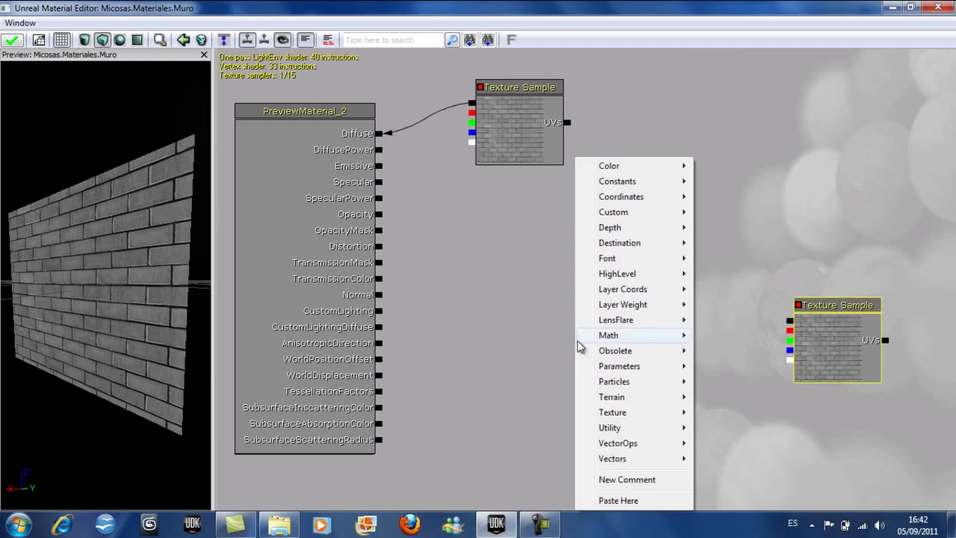
mouse_move(658, 377)
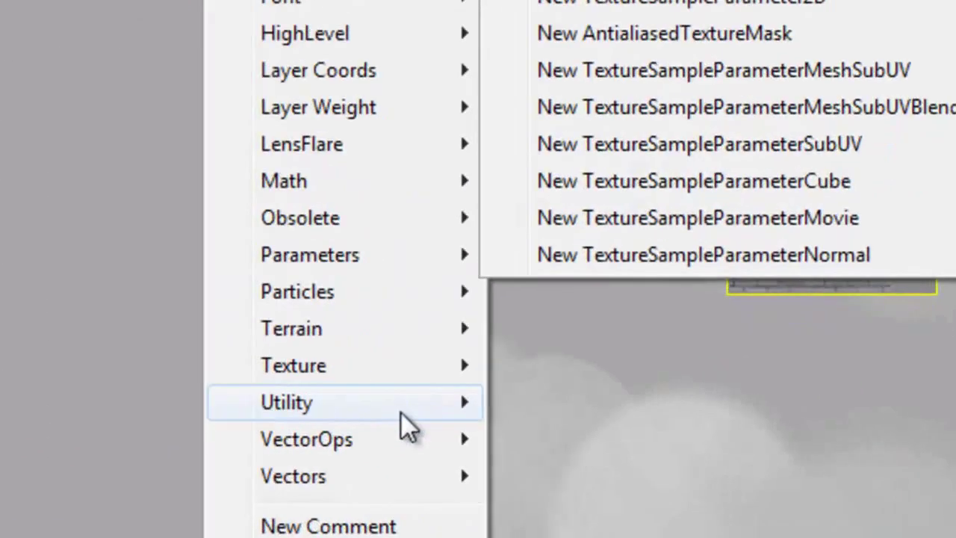
mouse_move(619, 442)
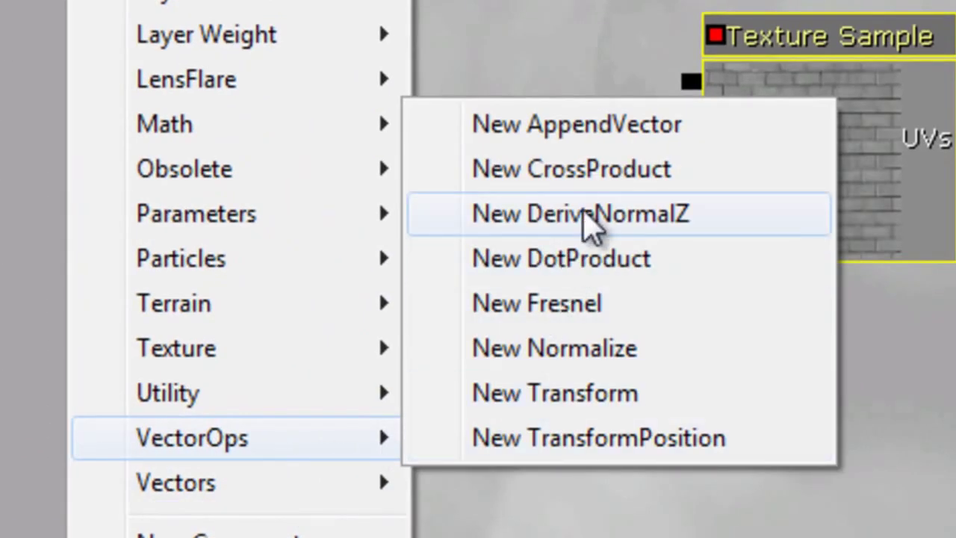
click(664, 222)
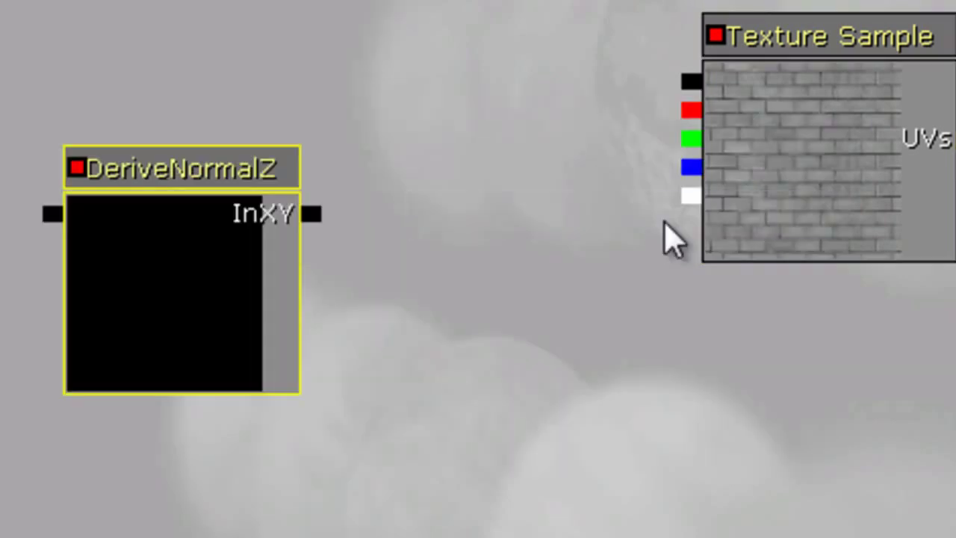
Step: Connect the lower Texture Sample's RGB output to the DeriveNormalZ InXY input and the DeriveNormalZ output to Normal
click(691, 80)
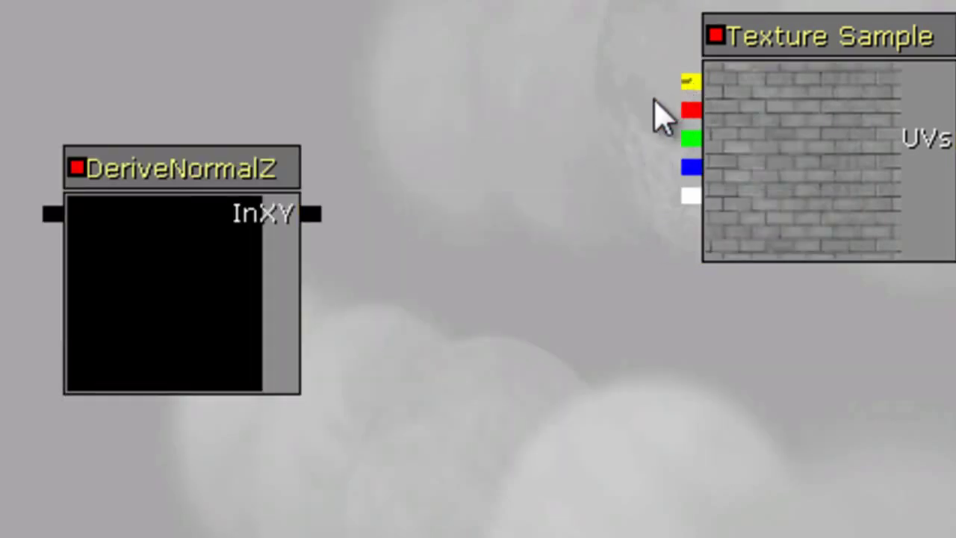
drag(691, 81, 325, 212)
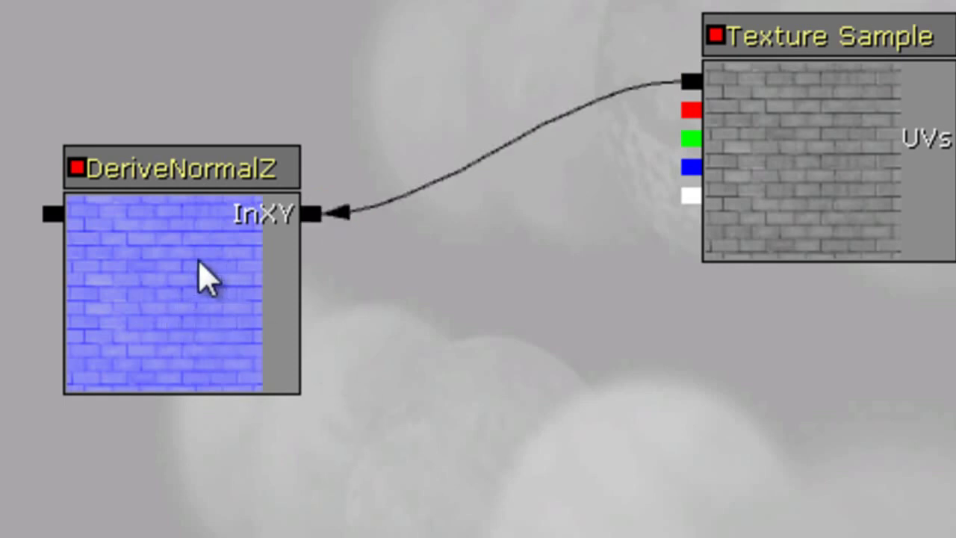
drag(52, 213, 0, 210)
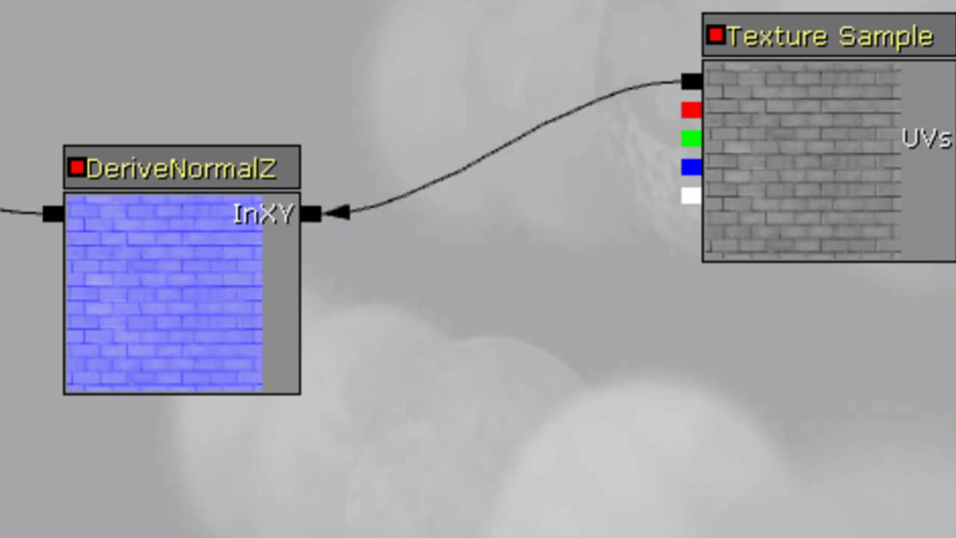
click(308, 190)
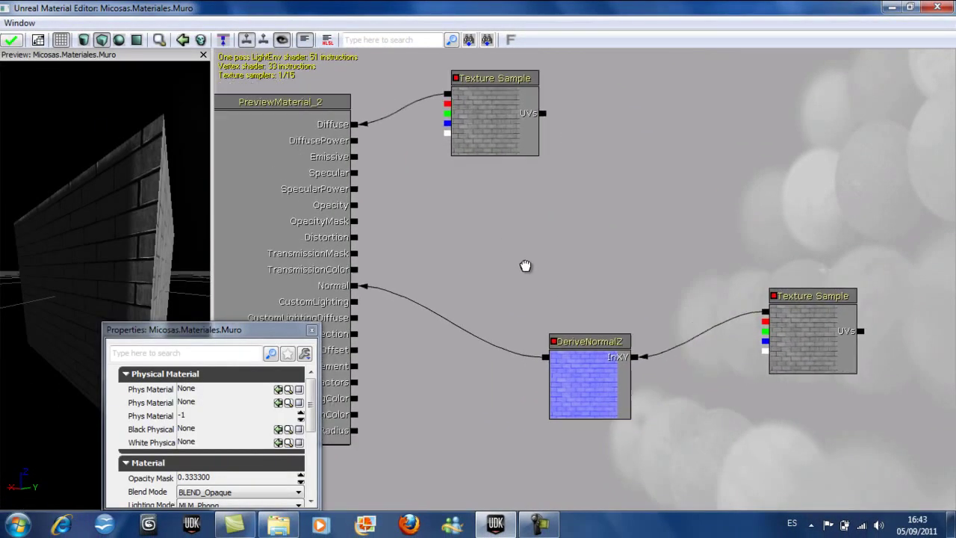
Step: Move DeriveNormalZ level with Normal, then duplicate it directly below and feed the copy from the Texture Sample's blue output
drag(525, 266, 655, 316)
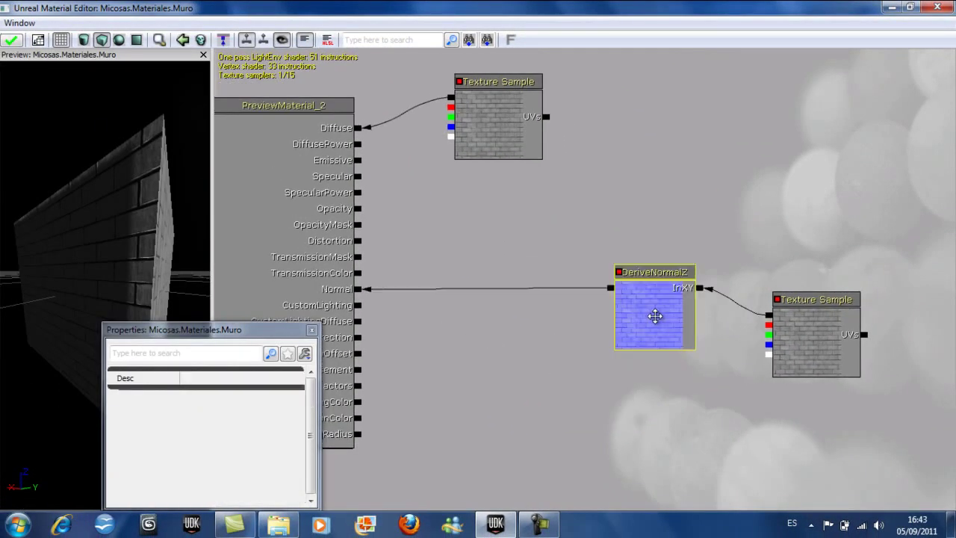
key(ctrl+w)
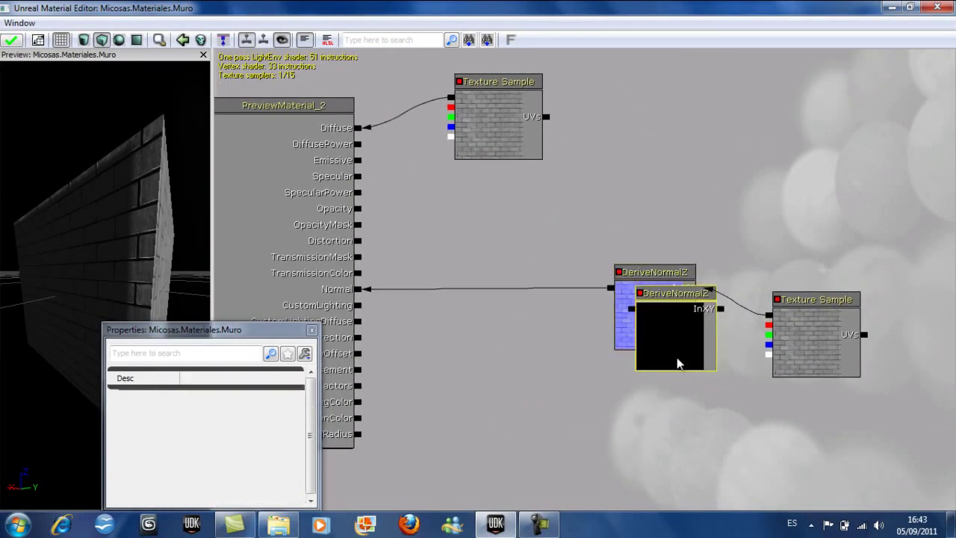
ctrl+drag(673, 327, 650, 368)
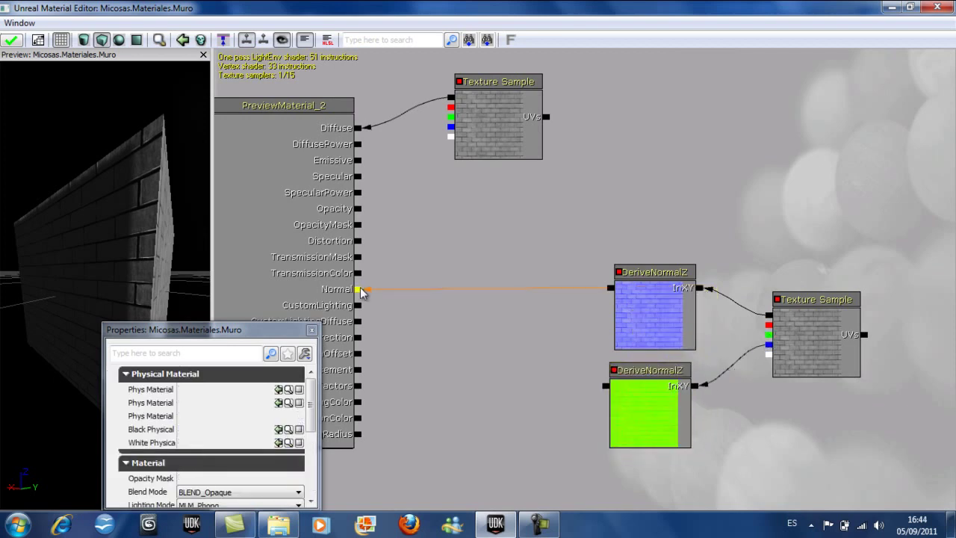
Step: Disconnect the material's Normal input and add a Multiply node between the material node and the DeriveNormalZ nodes
alt+click(359, 289)
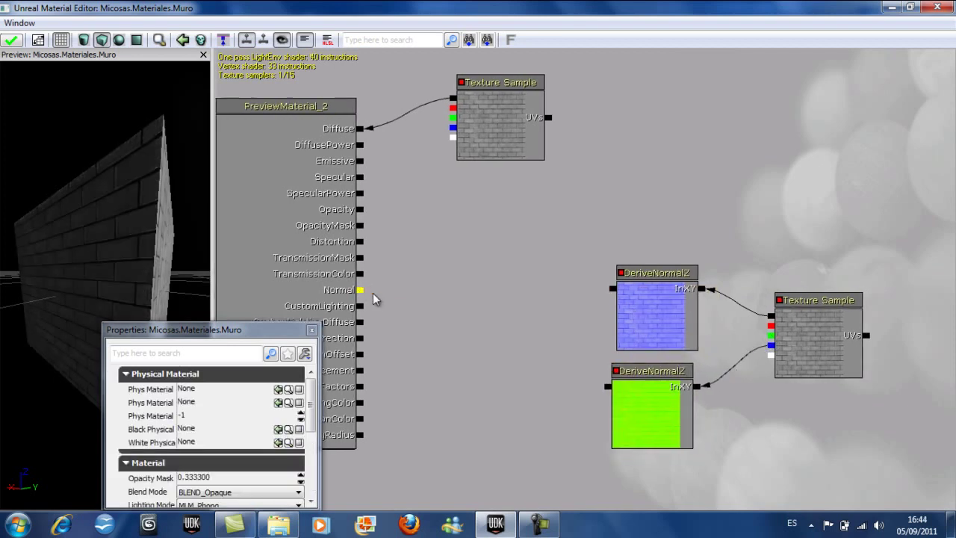
right_click(487, 344)
mouse_move(577, 189)
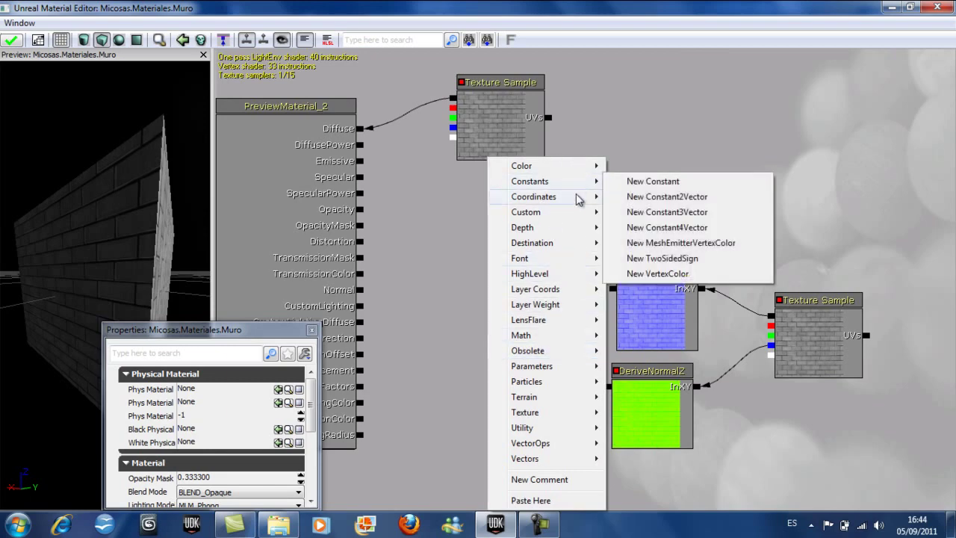
mouse_move(577, 340)
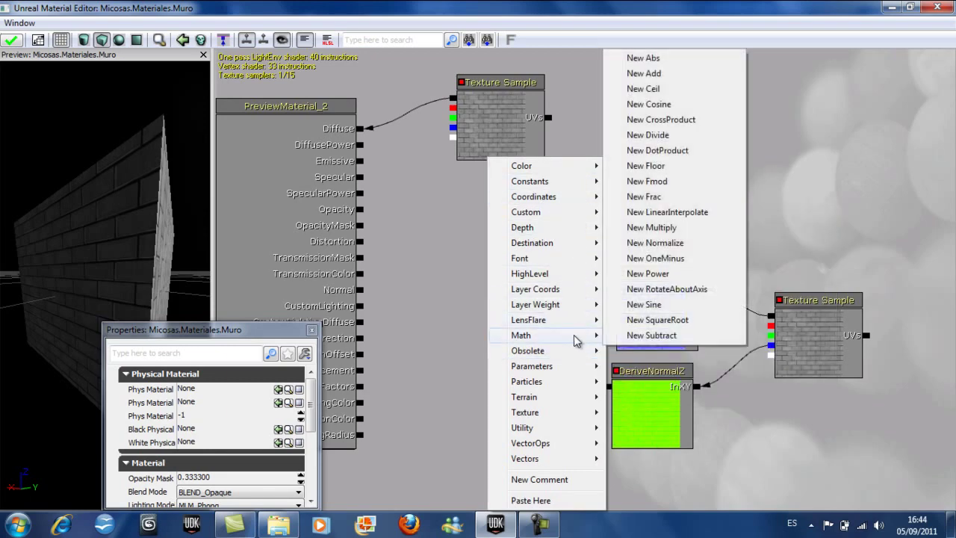
click(671, 228)
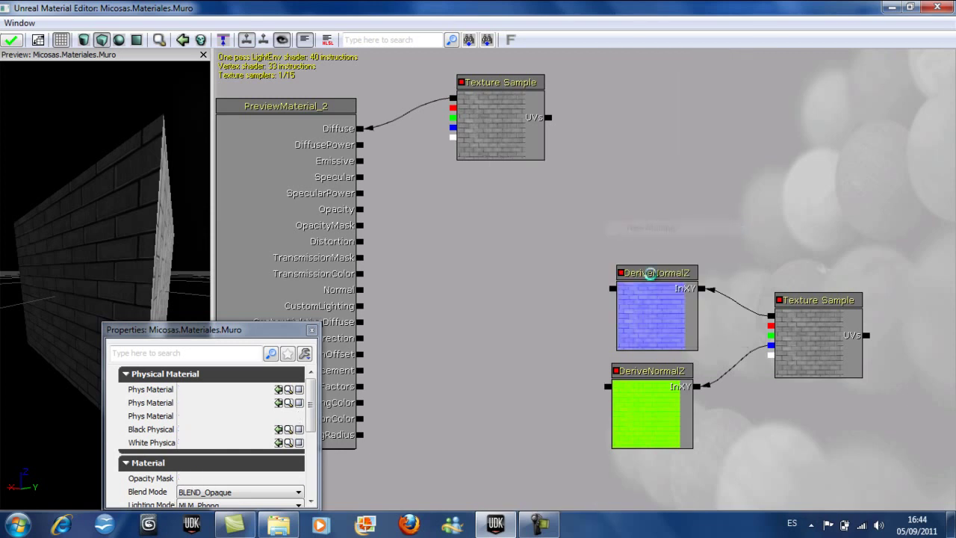
Step: Connect the upper DeriveNormalZ to Multiply's A, the lower one to B, and the Multiply output to Normal
drag(607, 387, 570, 382)
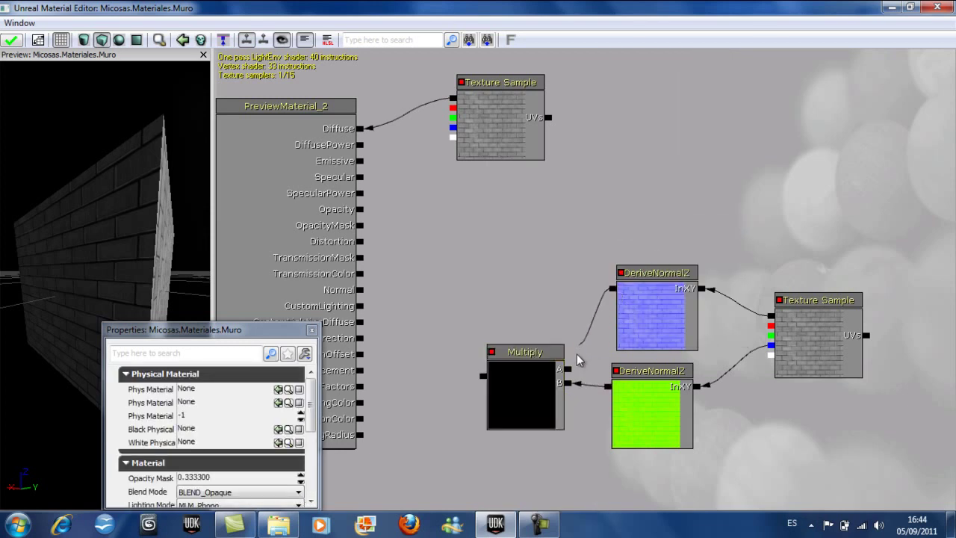
drag(572, 373, 569, 370)
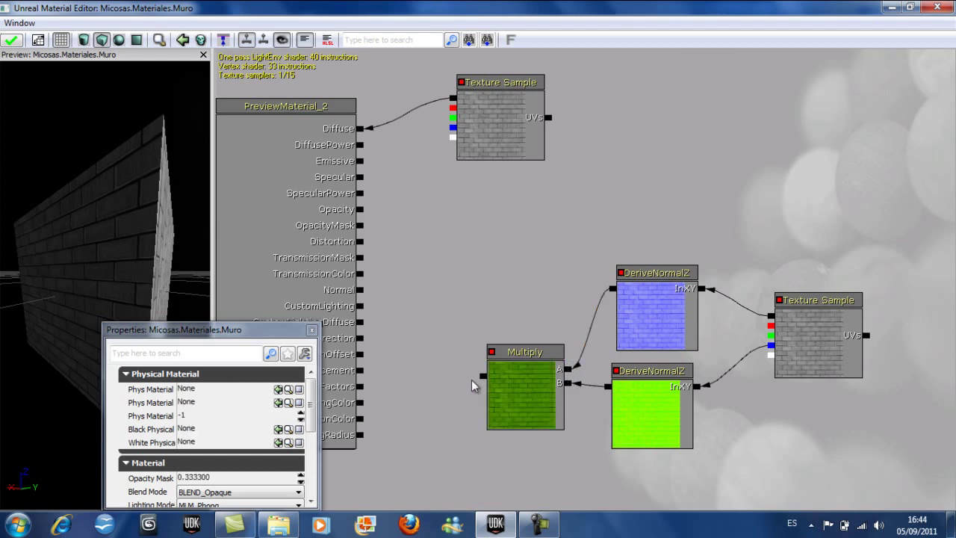
drag(482, 383, 365, 297)
drag(149, 220, 157, 283)
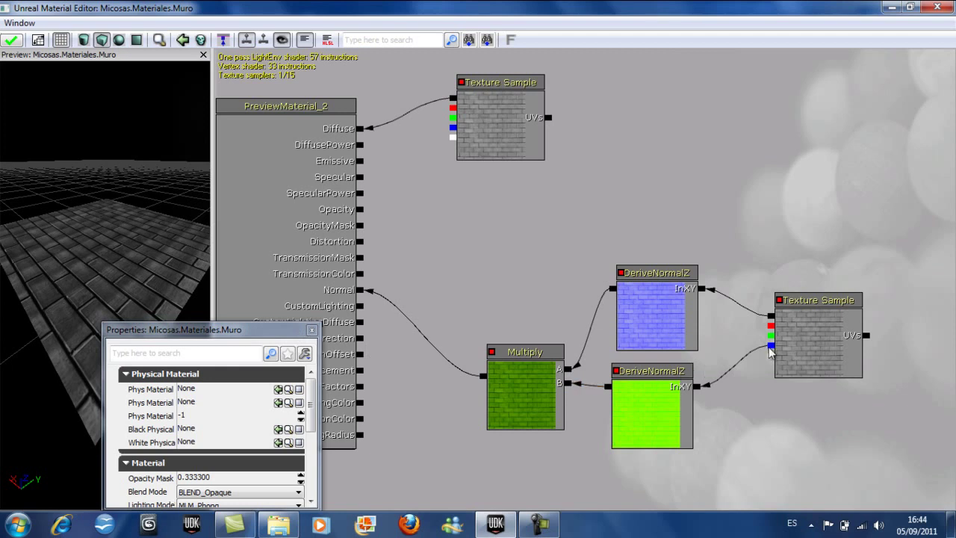
Step: Try feeding the lower DeriveNormalZ from the Texture Sample's green output and from its red output instead of blue
drag(755, 348, 701, 388)
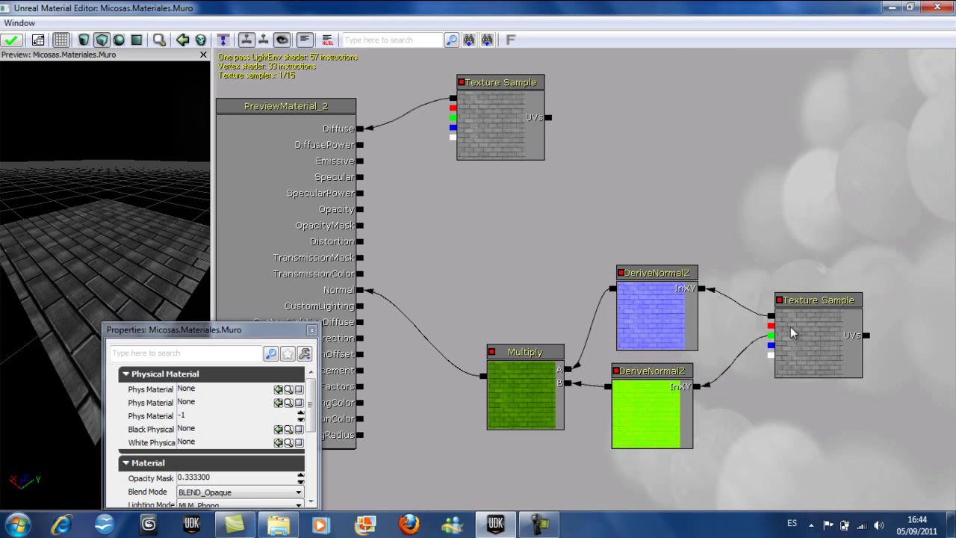
drag(770, 326, 699, 386)
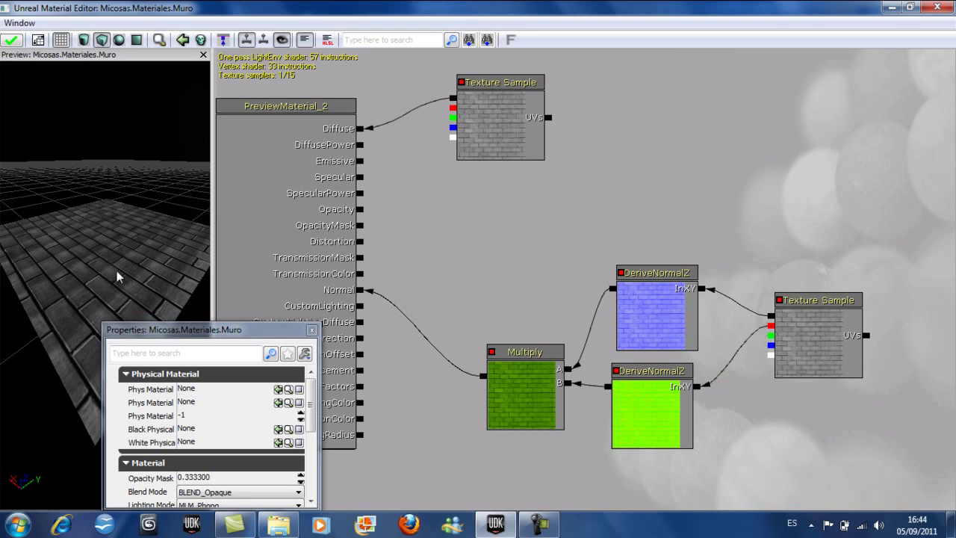
Step: Preview the material on a sphere and reconnect the Texture Sample's blue output to the lower DeriveNormalZ
click(119, 40)
drag(208, 243, 89, 226)
drag(771, 345, 694, 386)
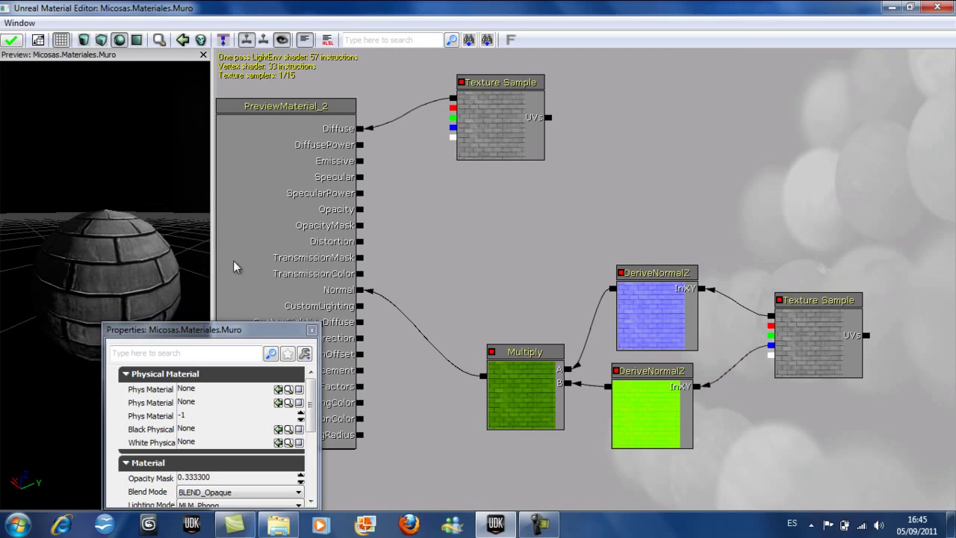
Step: Select the lower Texture Sample, both DeriveNormalZ nodes and Multiply, and move them together lower and farther from the material node
drag(782, 238, 741, 272)
click(763, 309)
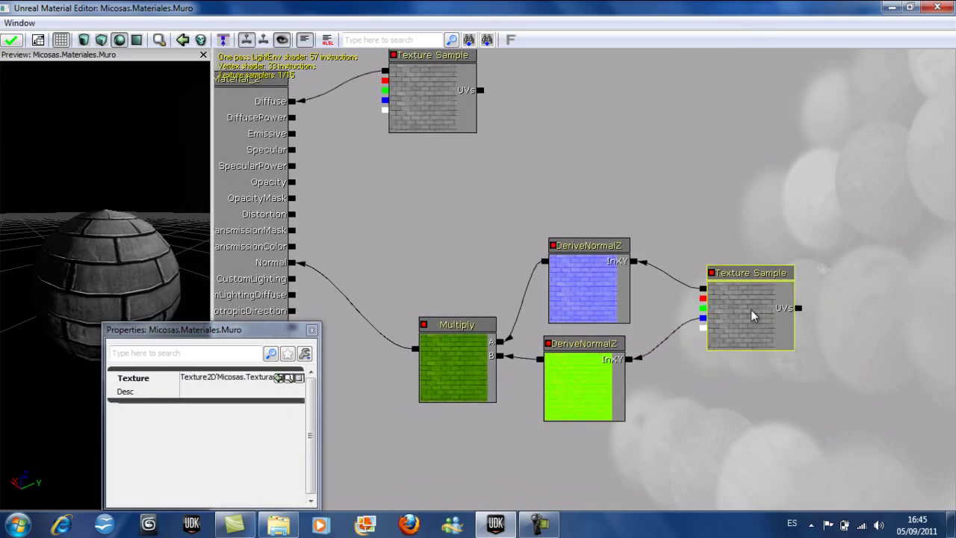
ctrl+click(591, 391)
ctrl+click(573, 315)
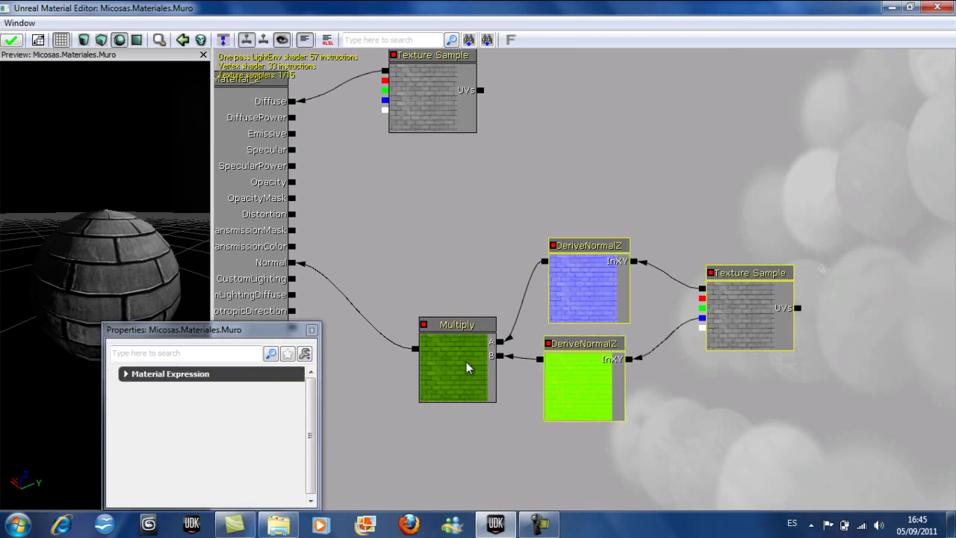
ctrl+click(467, 367)
ctrl+drag(465, 359, 499, 461)
ctrl+drag(489, 371, 542, 346)
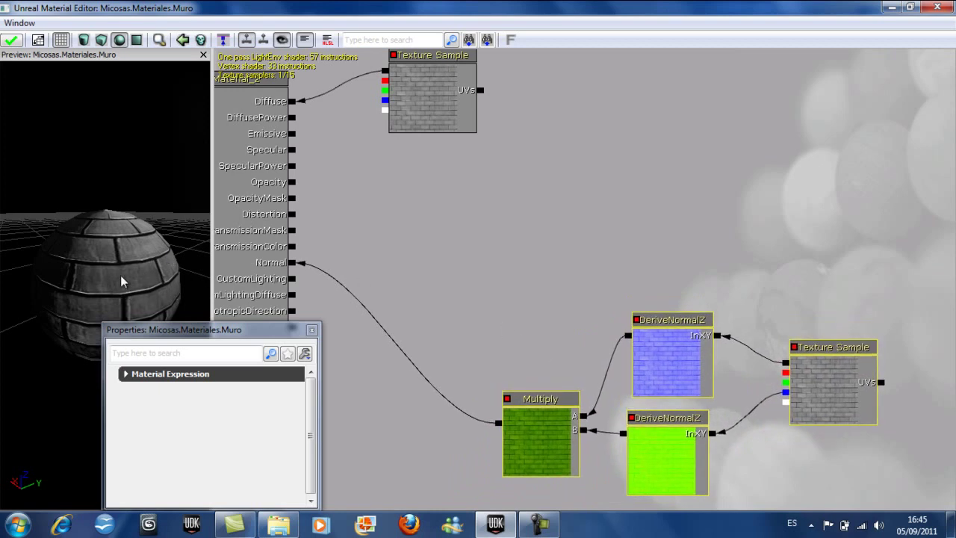
Step: Shrink the material editor from full screen, bring the Content Browser forward and filter its assets to Textures
click(910, 6)
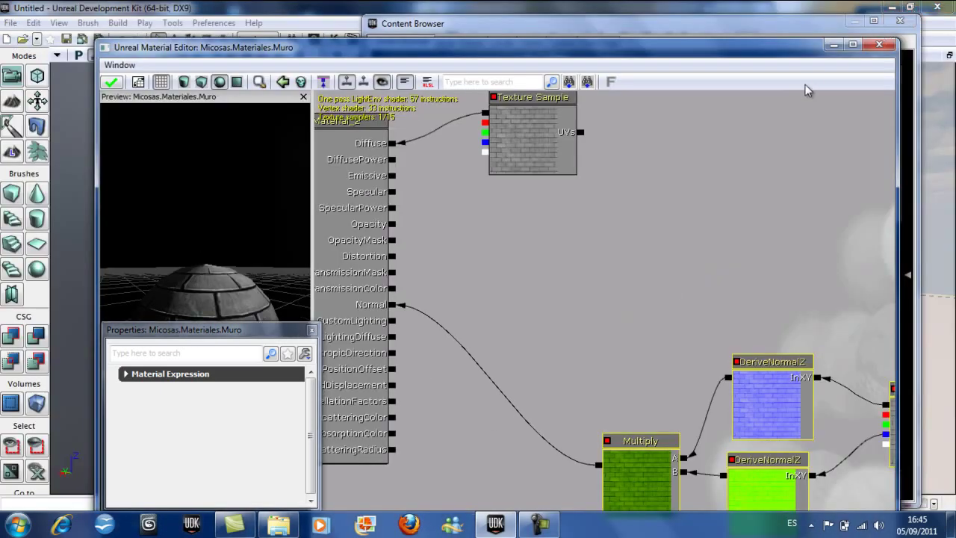
click(811, 24)
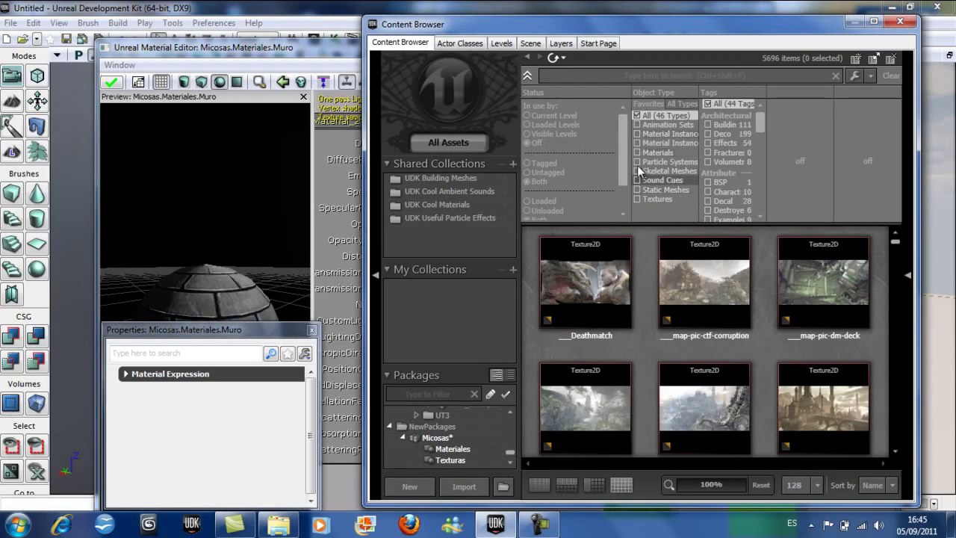
click(637, 199)
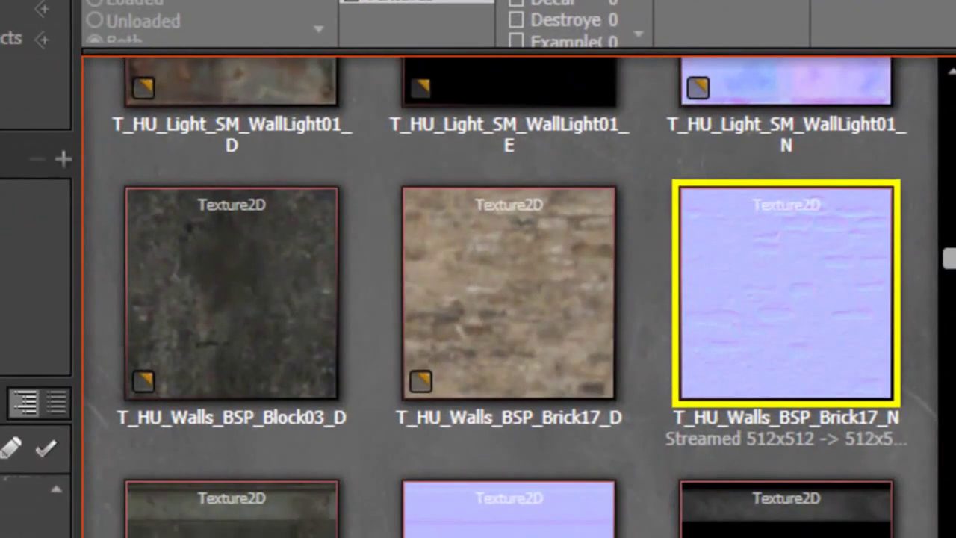
Step: Load the T_CliffRockTile_01_N normal map from the texture list and try placing it in the material graph
scroll(509, 296, up, 7)
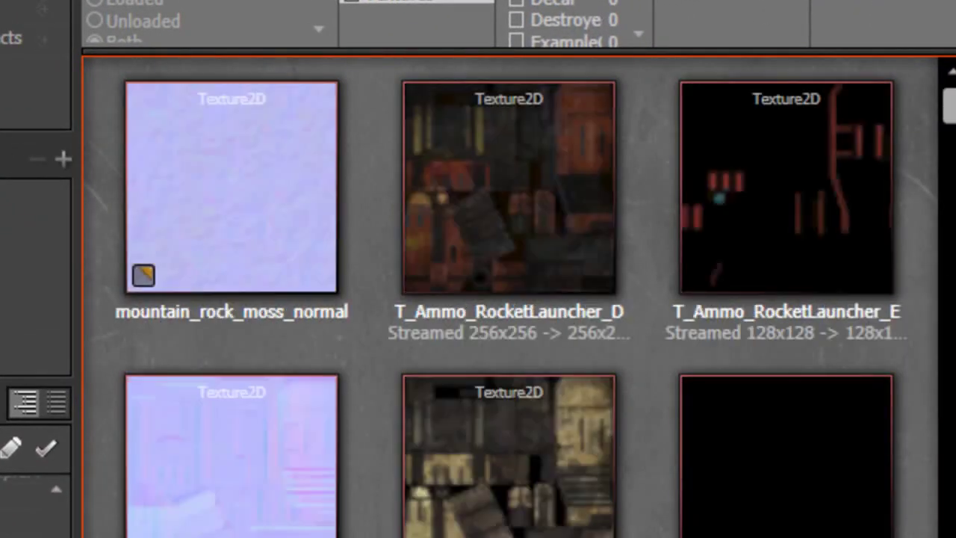
scroll(746, 351, down, 5)
click(792, 181)
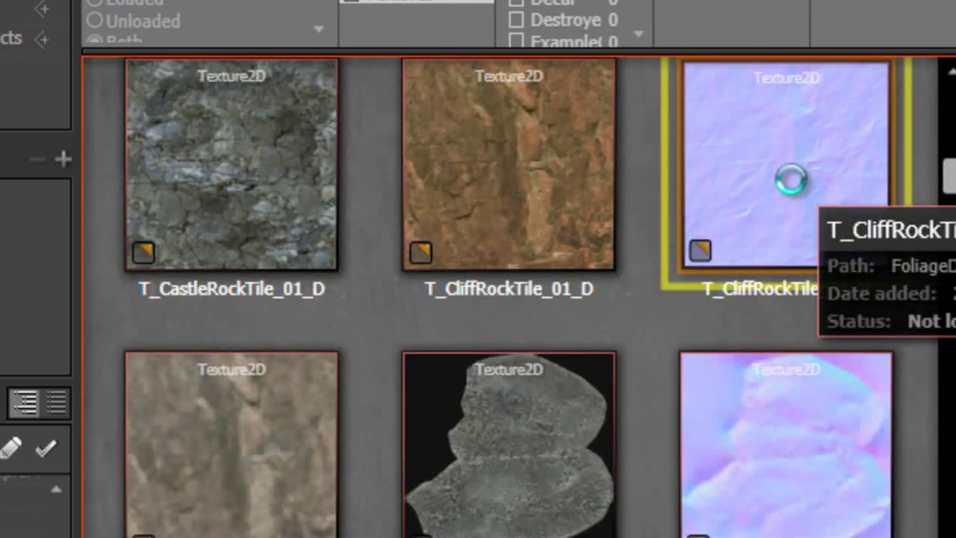
double_click(707, 224)
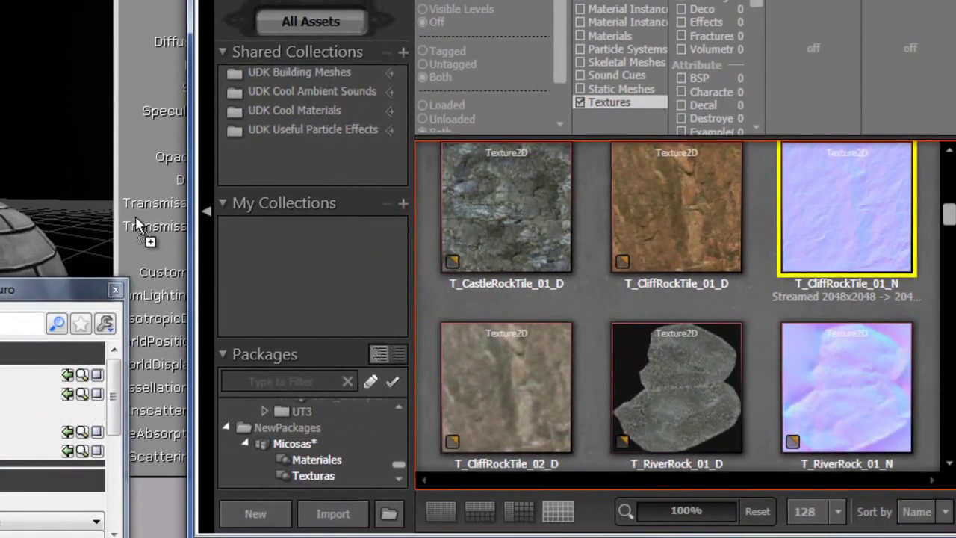
click(135, 216)
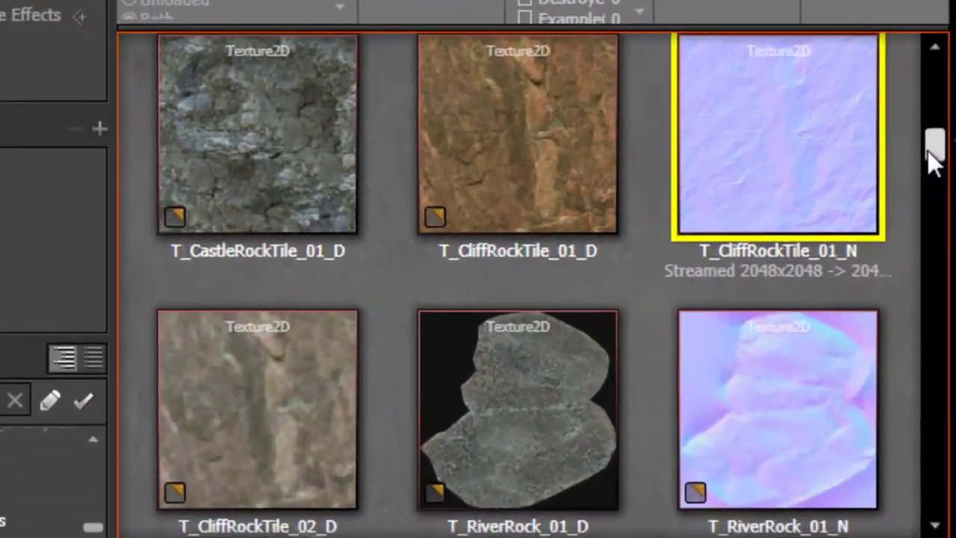
Step: Find the UN_Rock2_Blackrock02Dirt_N normal map in the texture list, load it and place it in the material graph
drag(945, 216, 955, 256)
scroll(544, 336, down, 8)
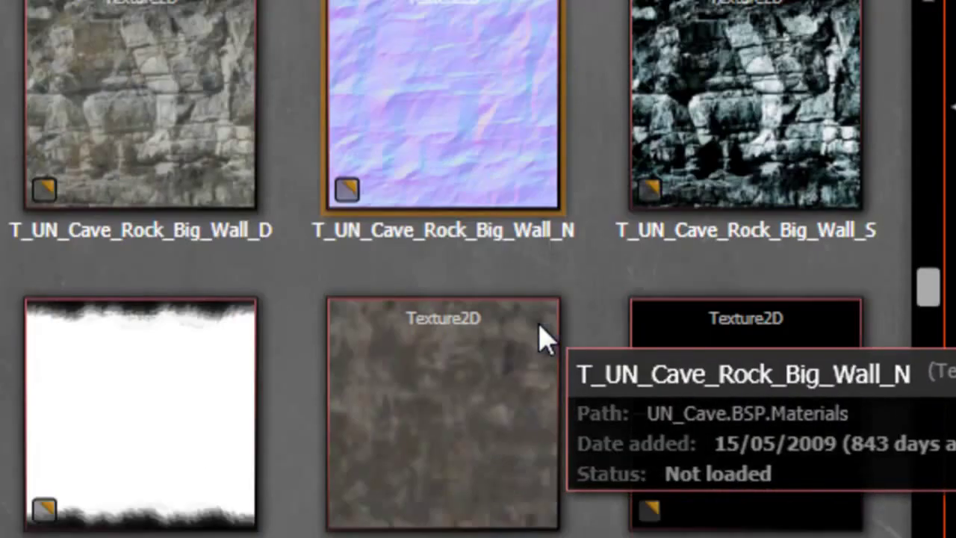
scroll(444, 284, down, 5)
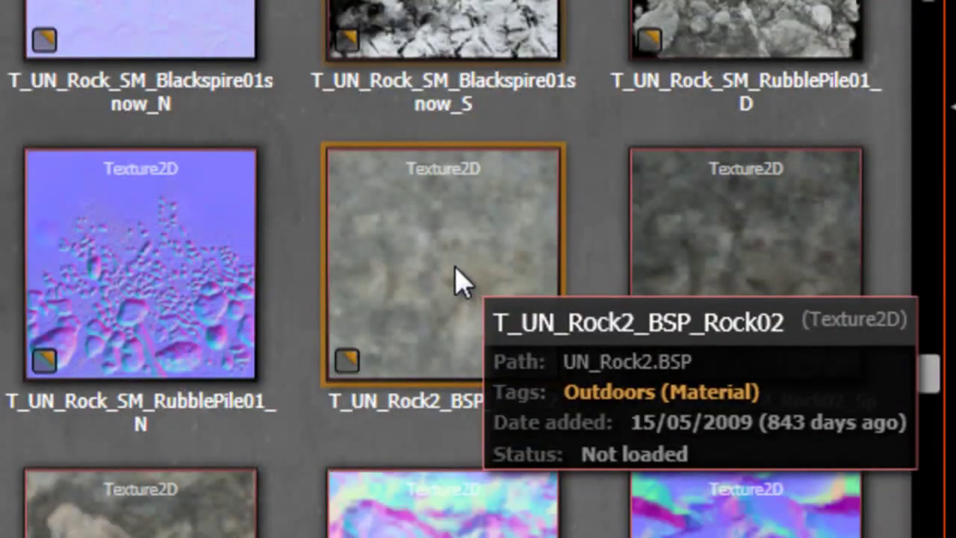
scroll(452, 325, down, 6)
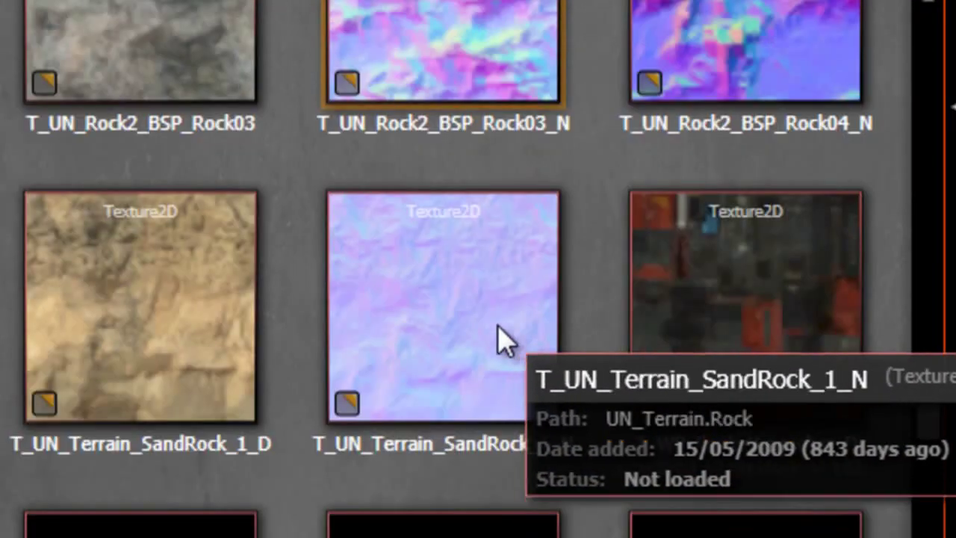
scroll(493, 324, down, 4)
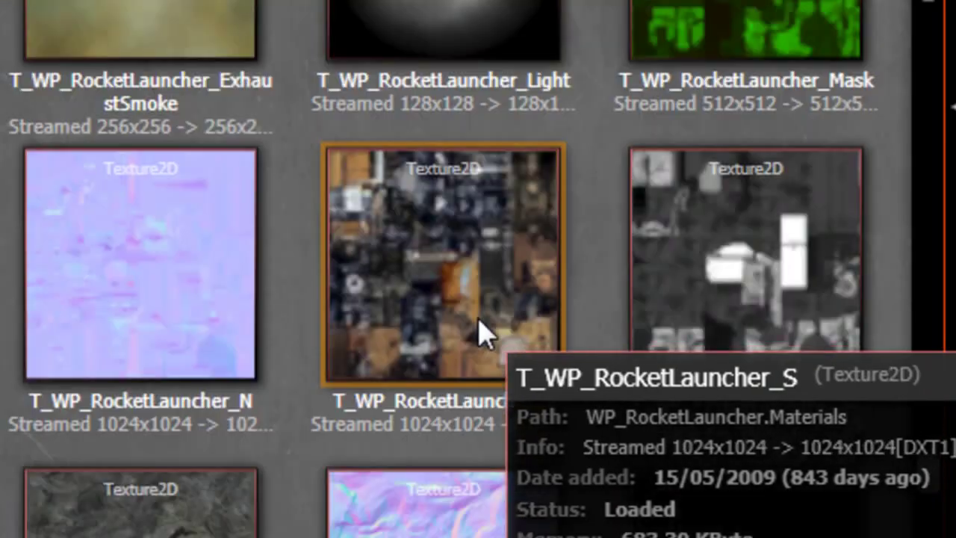
scroll(442, 323, down, 2)
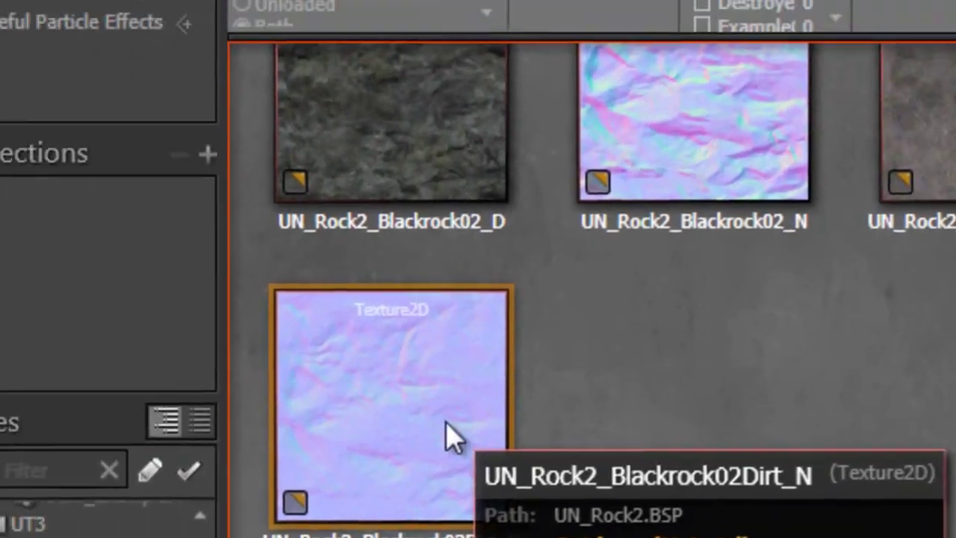
double_click(195, 360)
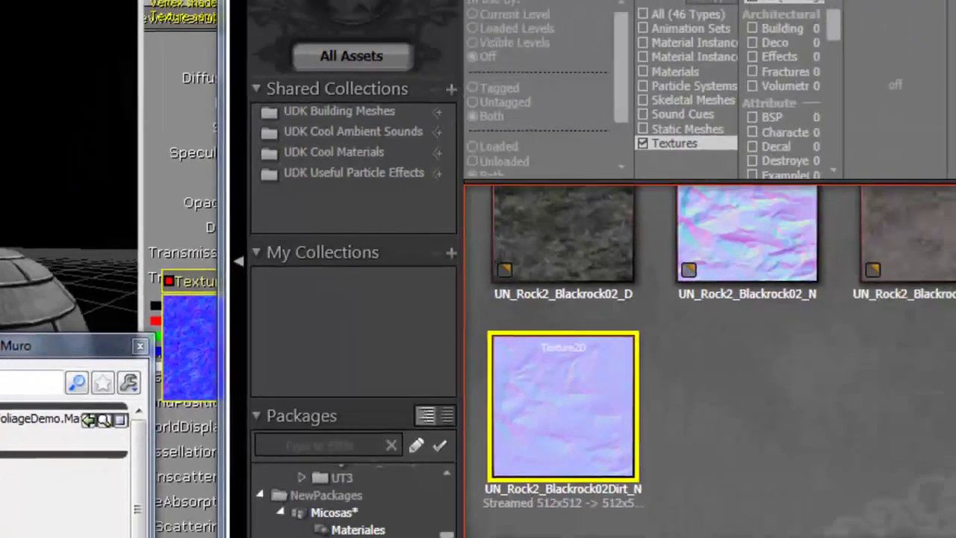
drag(505, 396, 153, 208)
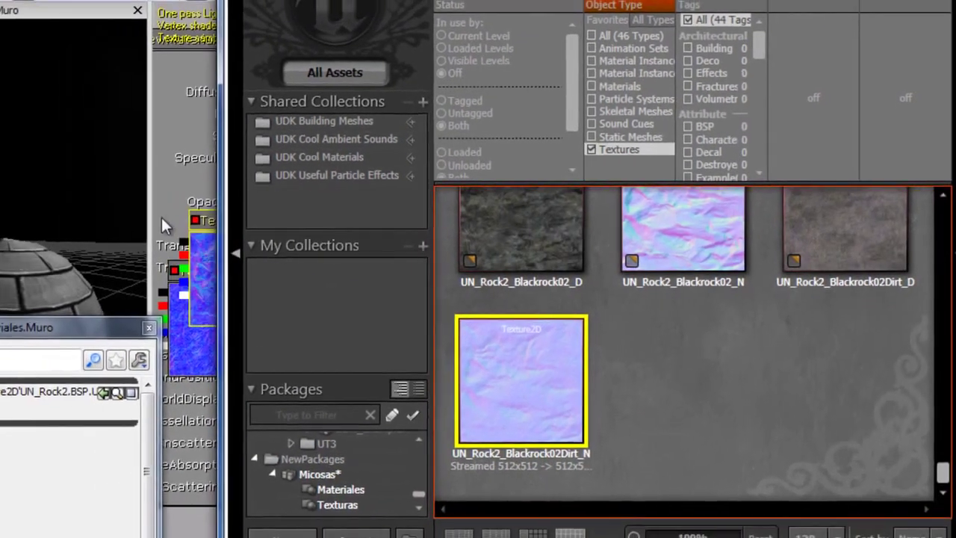
Step: Move the two rock normal map Texture Samples away from the material node and stack them above the DeriveNormalZ nodes
click(73, 216)
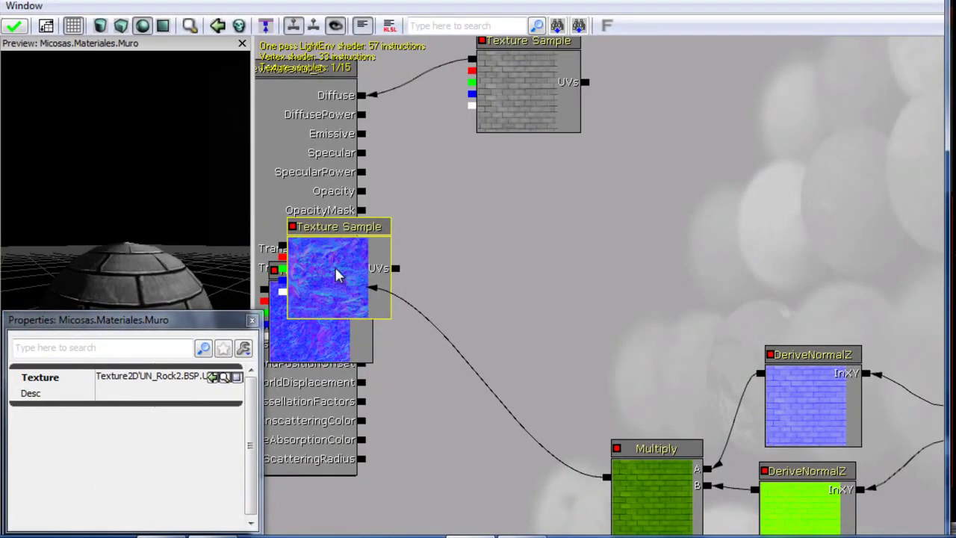
drag(336, 277, 778, 228)
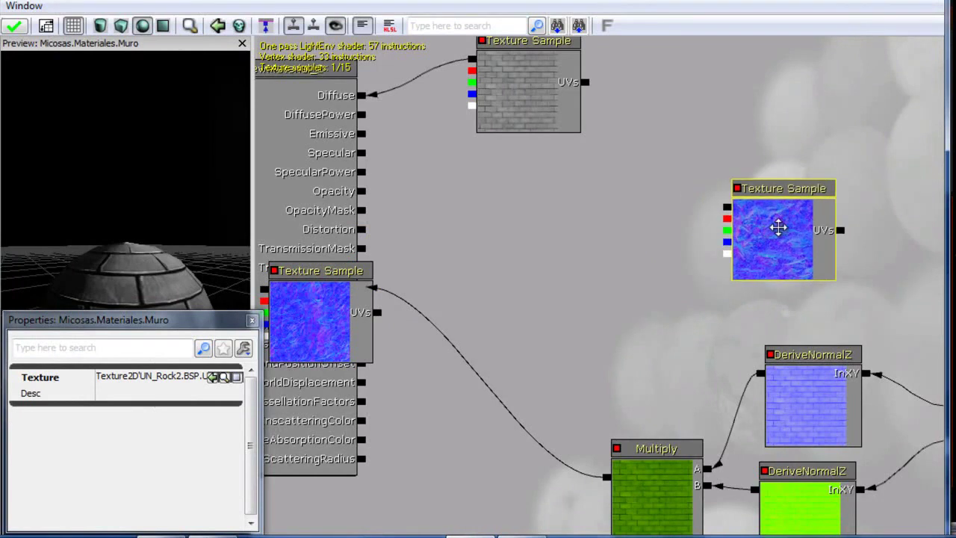
drag(320, 324, 796, 335)
Step: Duplicate the Multiply node, place it beside the rock Texture Samples and connect their main outputs to A and B
click(686, 479)
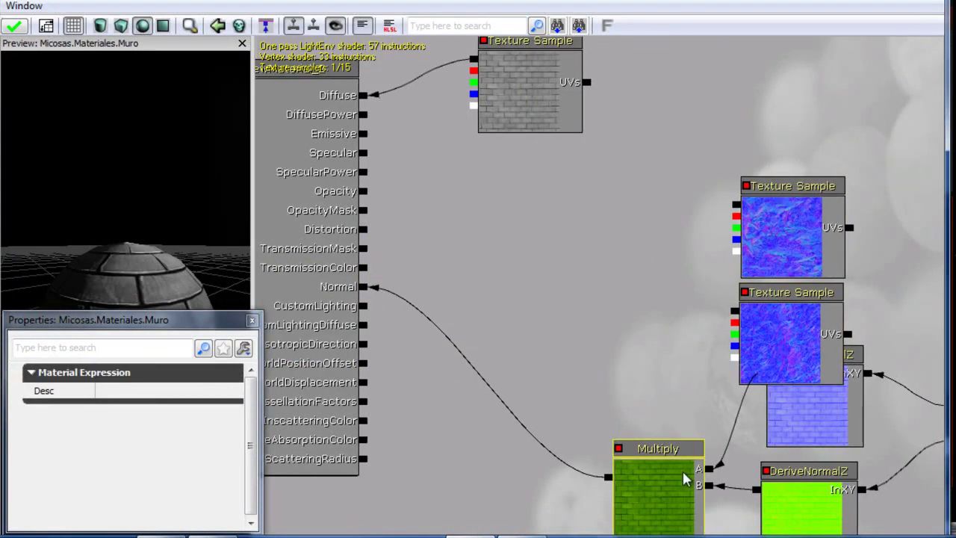
key(ctrl+w)
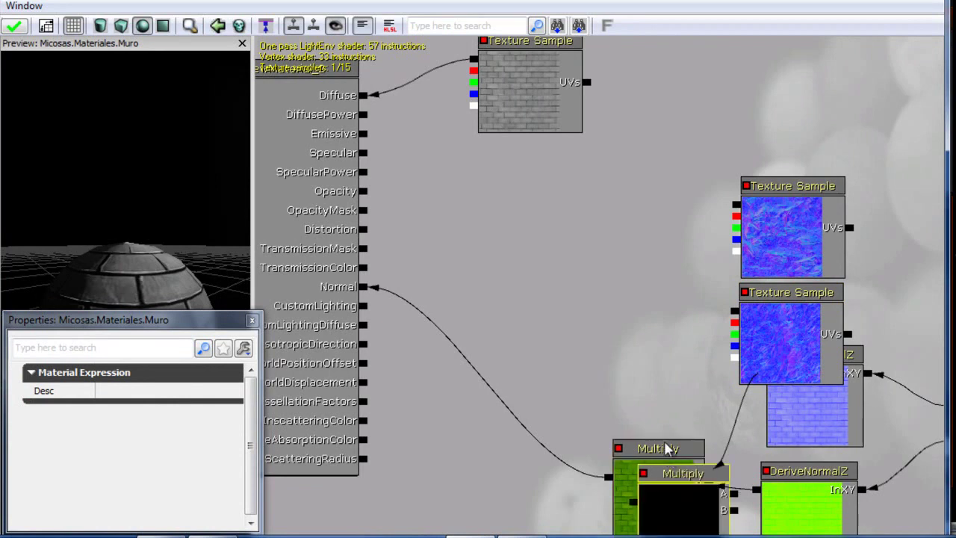
drag(676, 497, 608, 225)
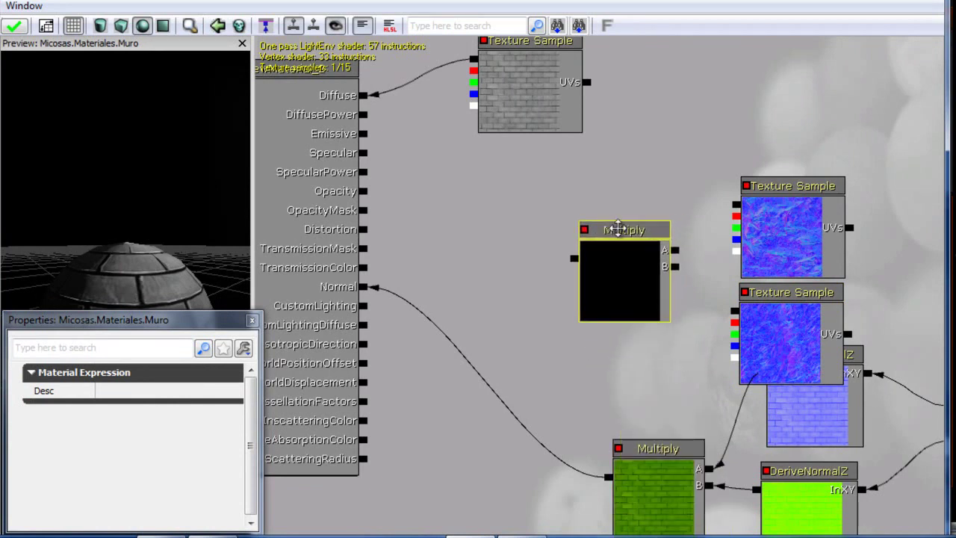
drag(737, 205, 681, 253)
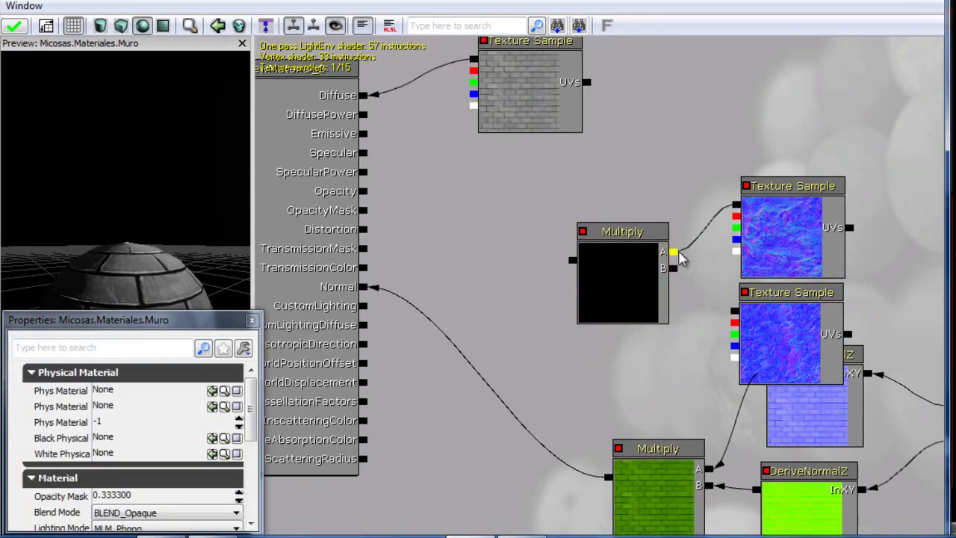
drag(736, 315, 676, 268)
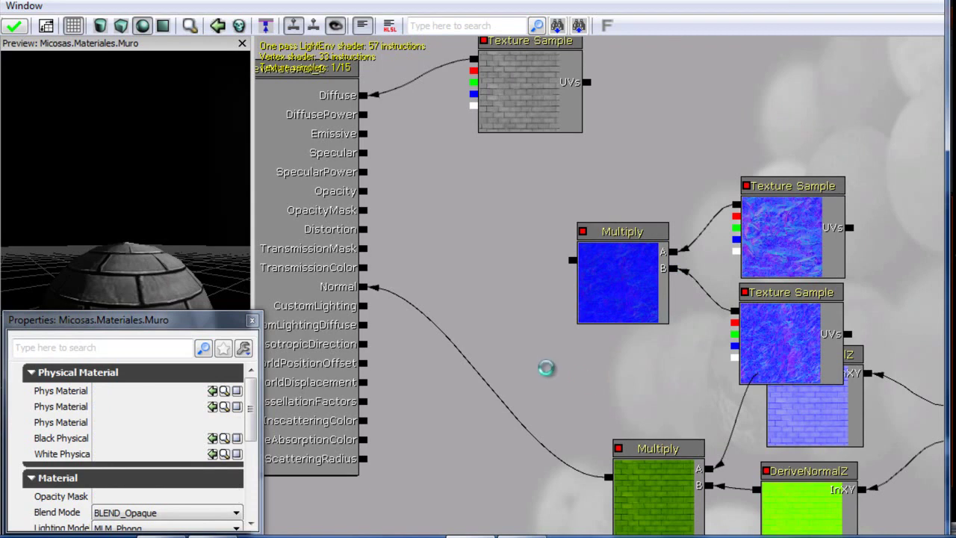
Step: Add another Multiply with the rock Multiply in A and the brick Multiply in B, and connect it to Normal
key(ctrl+v)
drag(680, 490, 486, 362)
drag(607, 477, 519, 354)
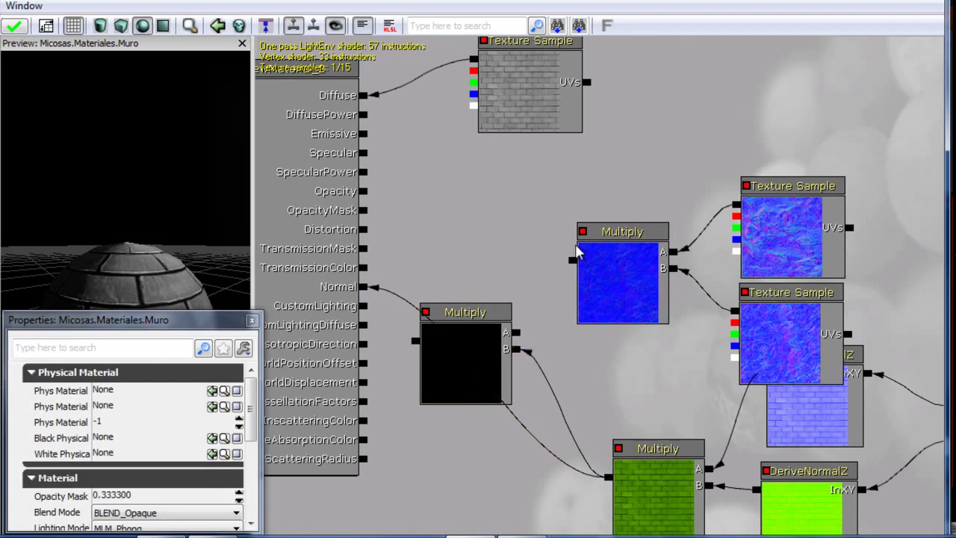
drag(564, 289, 516, 332)
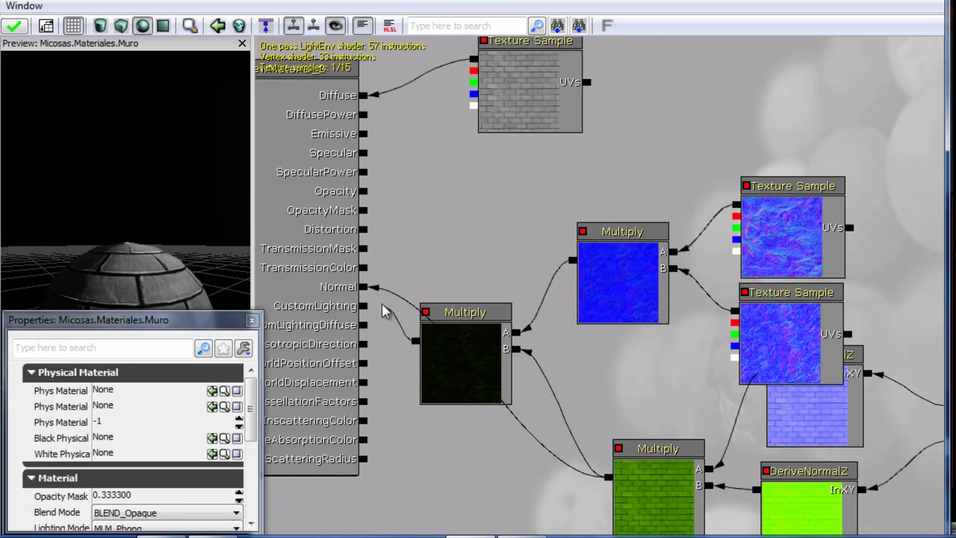
drag(373, 288, 368, 286)
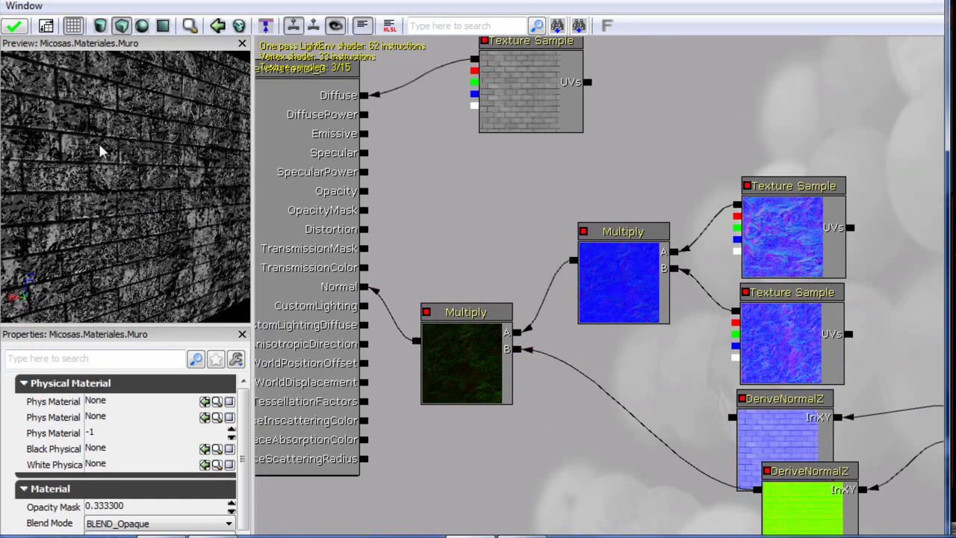
Step: Move the lower DeriveNormalZ clear of the upper one and place a duplicate Multiply node in front of the pair
drag(117, 211, 28, 255)
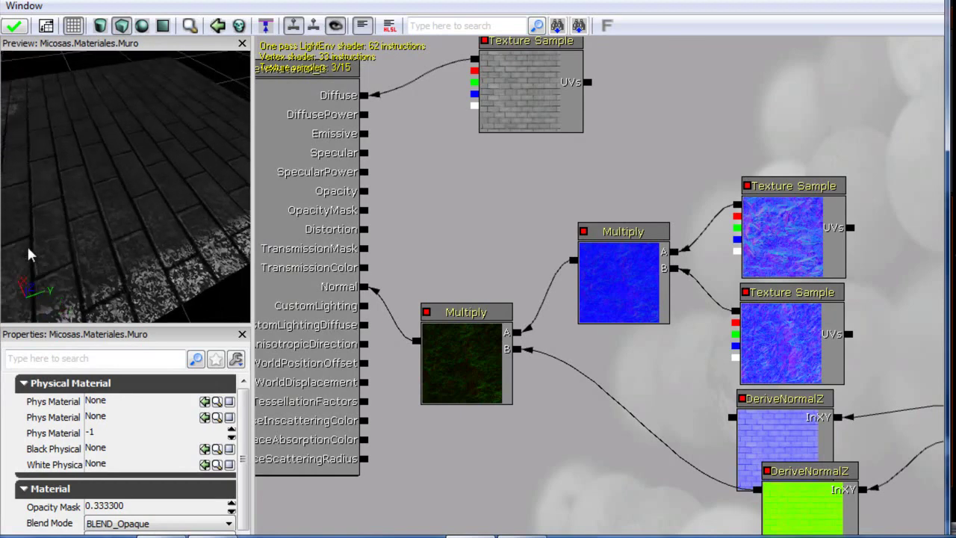
drag(171, 178, 101, 310)
drag(188, 252, 183, 300)
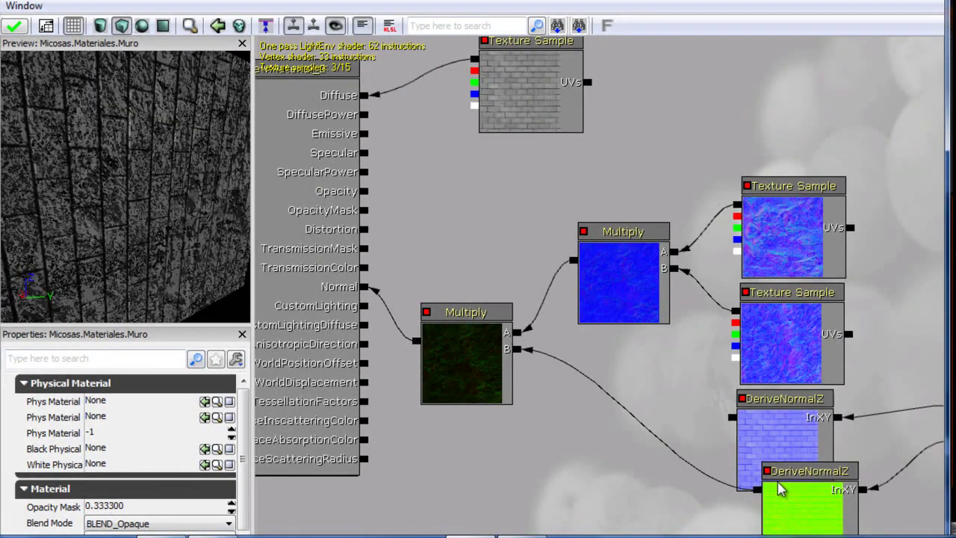
drag(803, 514, 656, 421)
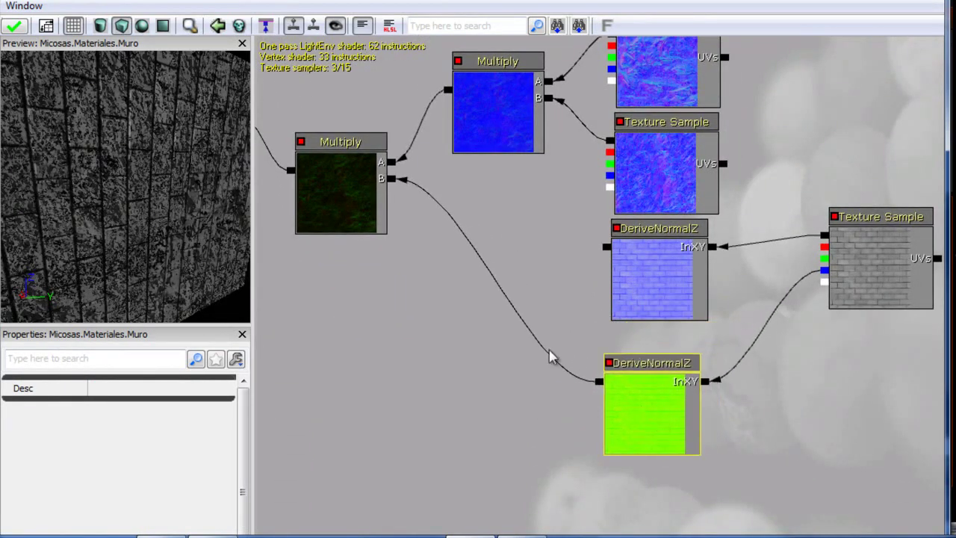
click(501, 124)
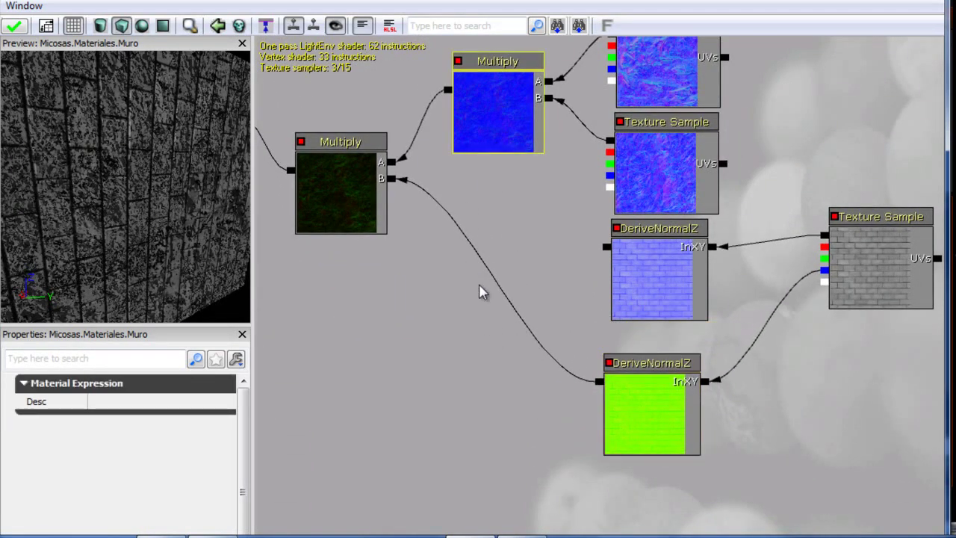
key(ctrl+w)
drag(501, 179, 475, 358)
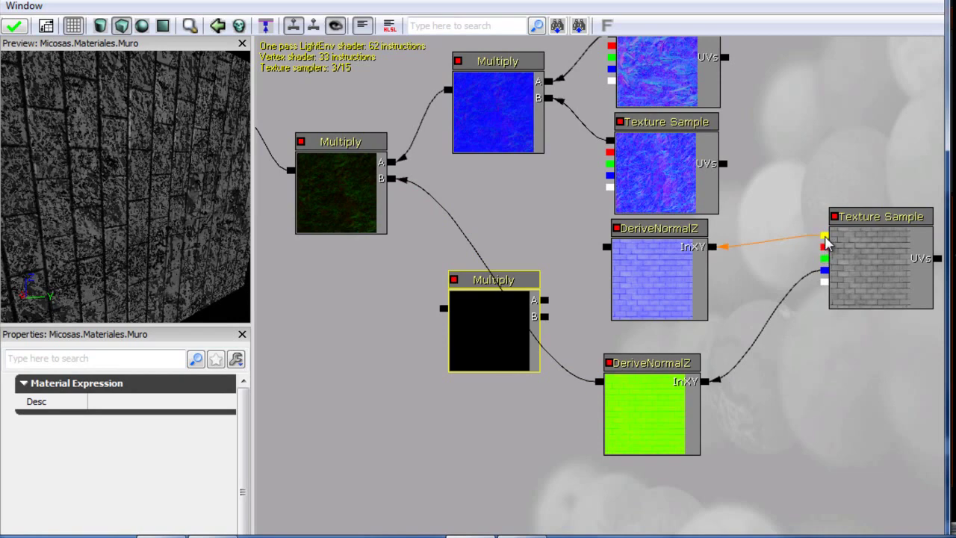
Step: Feed the brick Texture Sample's main output into the lower DeriveNormalZ, and route both DeriveNormalZ nodes through the new Multiply into the final Multiply's B
drag(822, 236, 707, 383)
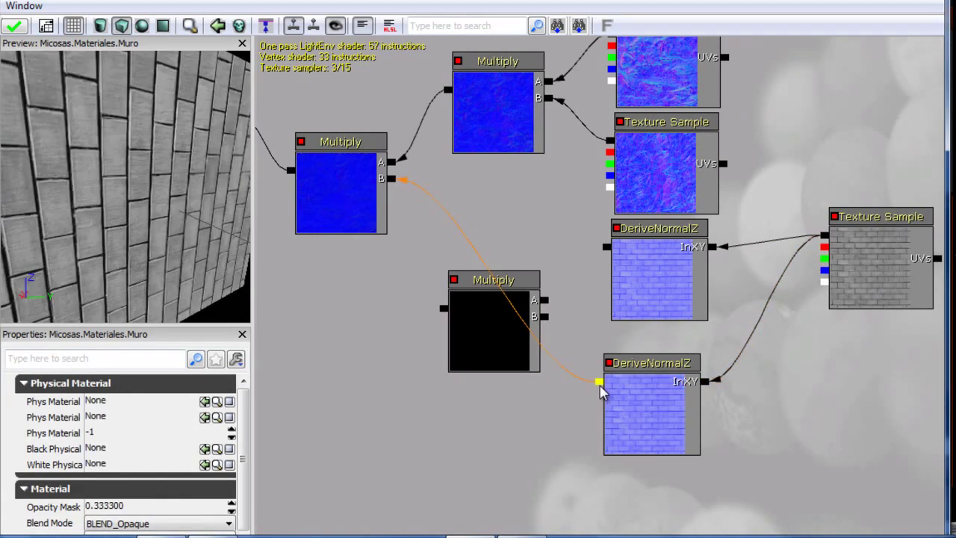
drag(595, 384, 545, 318)
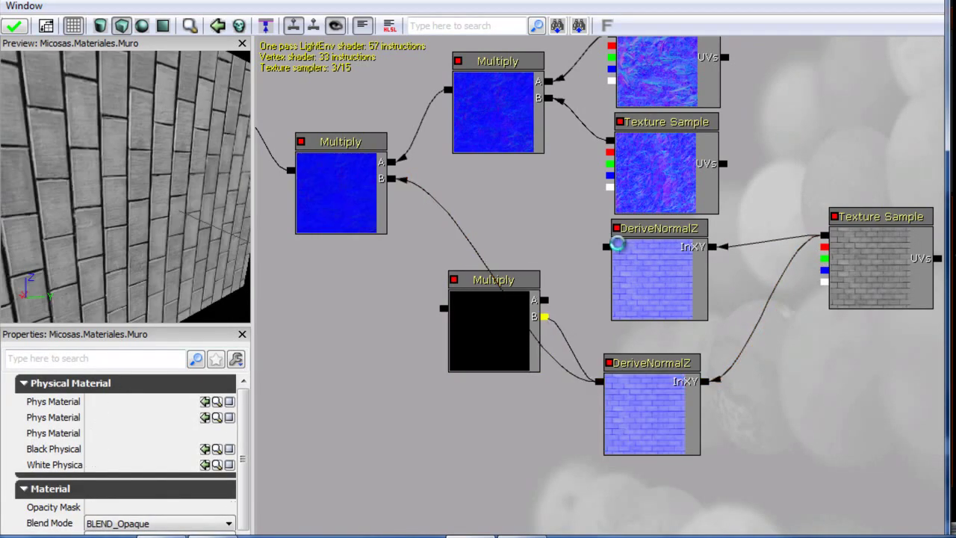
drag(612, 254, 549, 305)
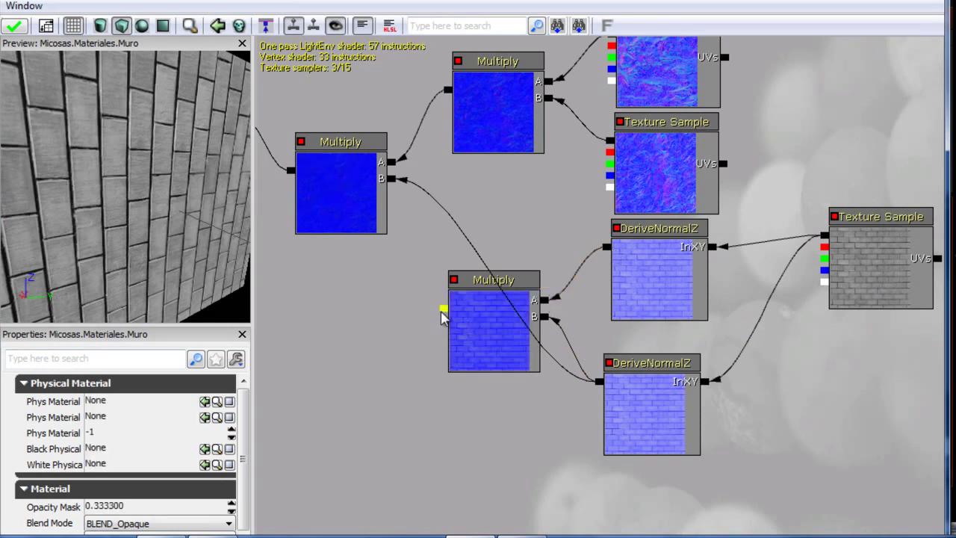
drag(441, 318, 391, 180)
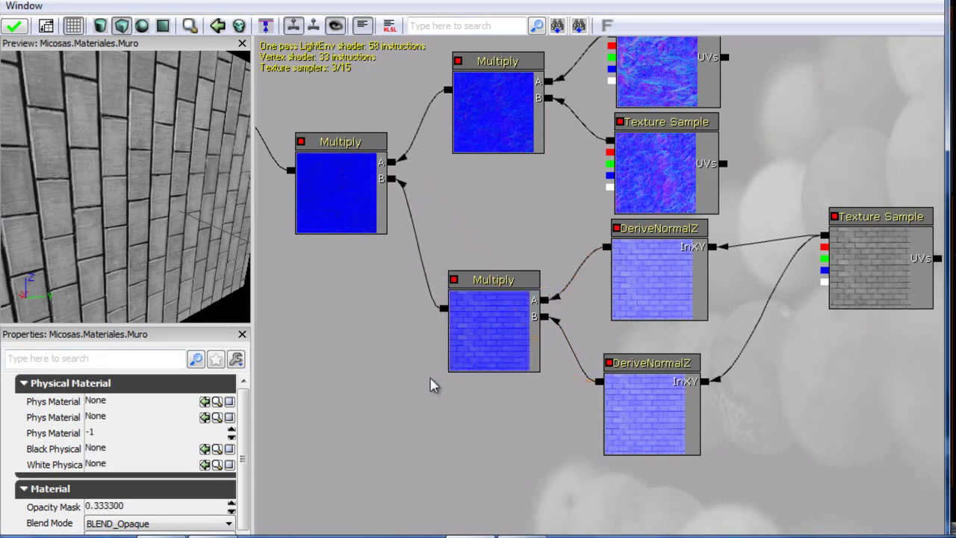
Step: Try the upper rock Texture Sample's red output on the rock Multiply's A input and replace it with the blue output
drag(186, 124, 213, 143)
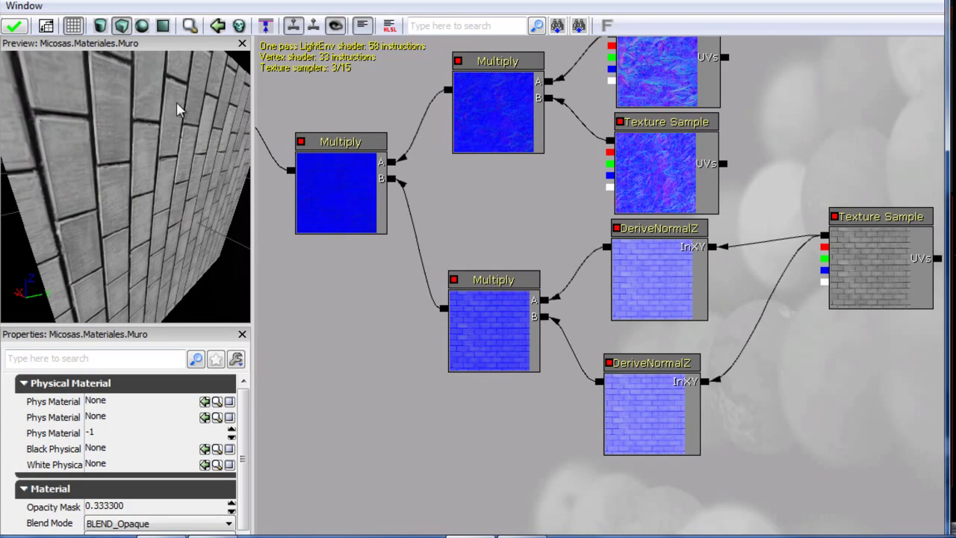
drag(179, 110, 279, 187)
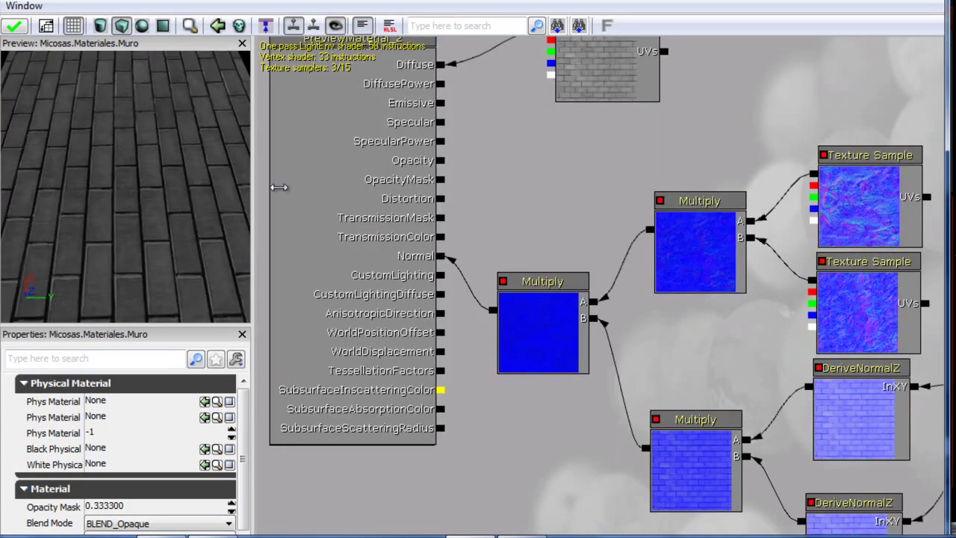
drag(813, 185, 751, 222)
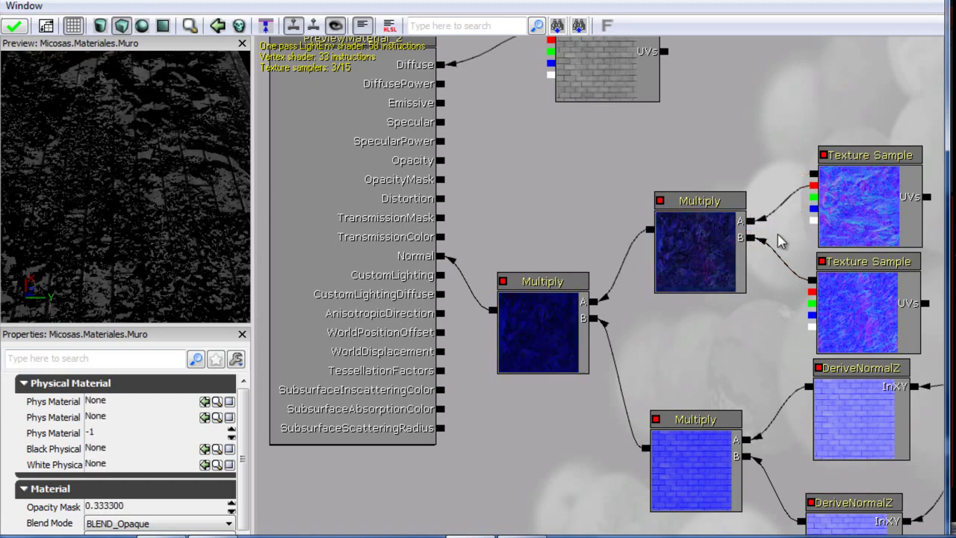
drag(814, 211, 750, 221)
drag(221, 239, 208, 214)
drag(175, 132, 128, 109)
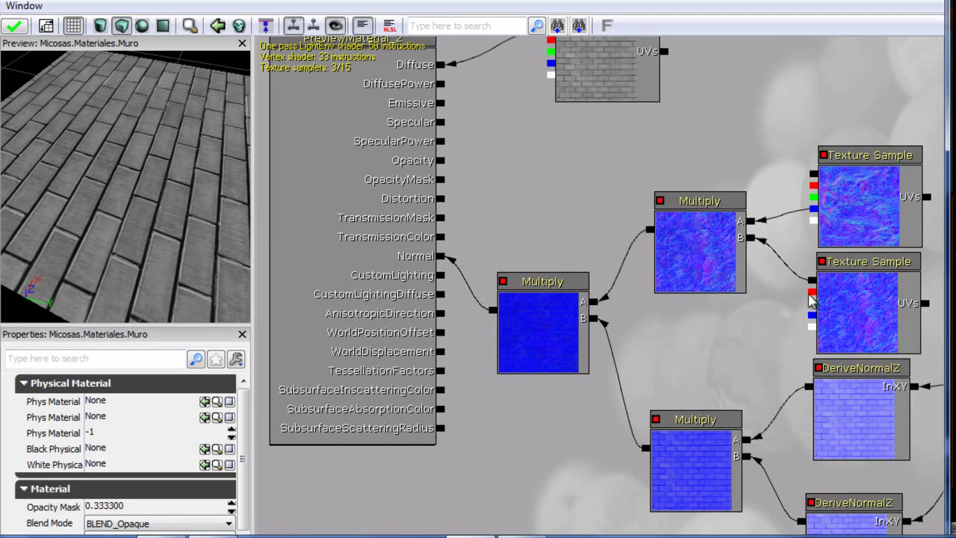
Step: Try the lower rock Texture Sample's blue output on the rock Multiply's B input and reconnect its main output
drag(812, 319, 756, 240)
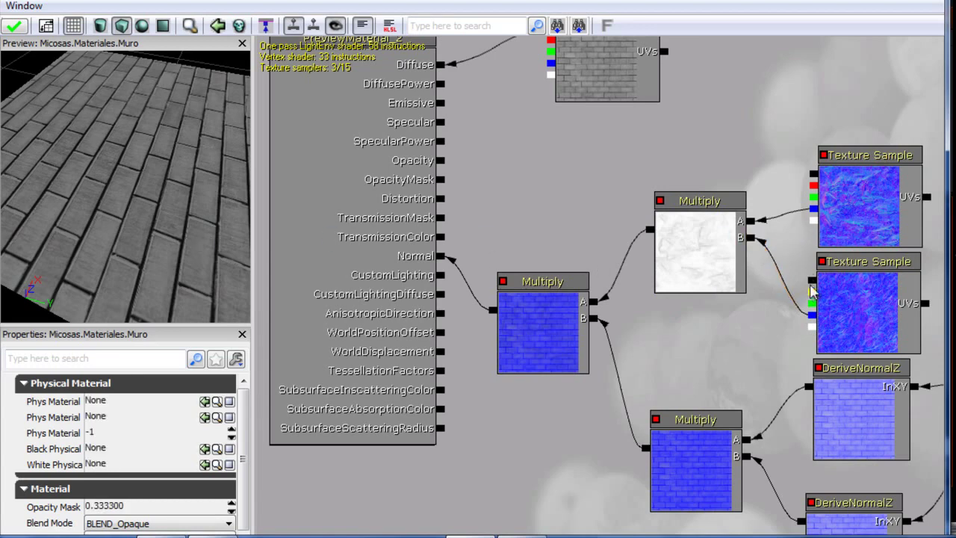
drag(789, 269, 753, 240)
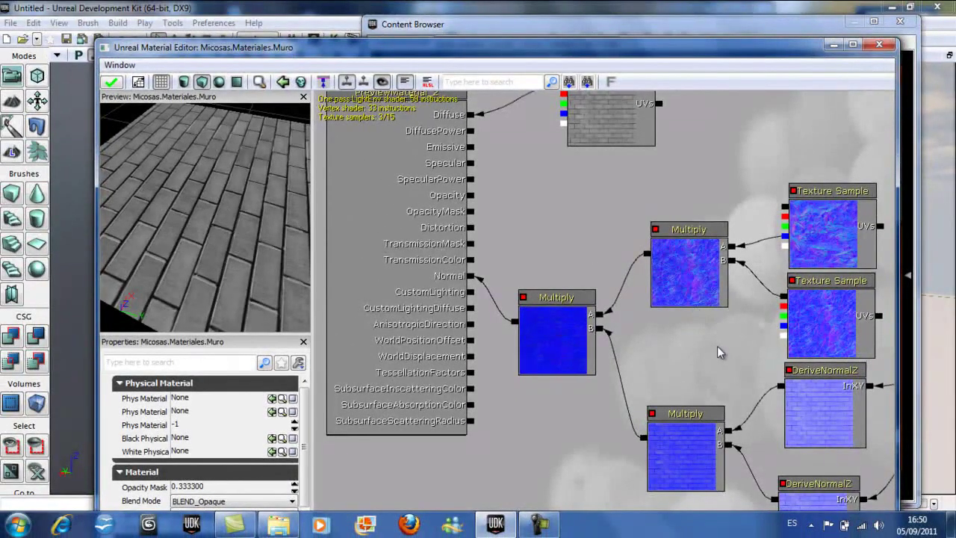
scroll(644, 335, down, 4)
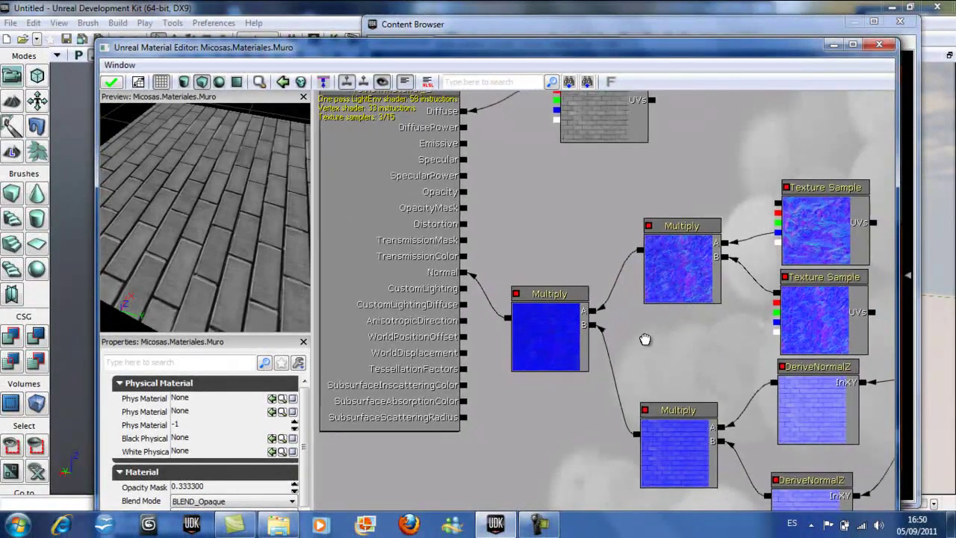
scroll(855, 298, down, 2)
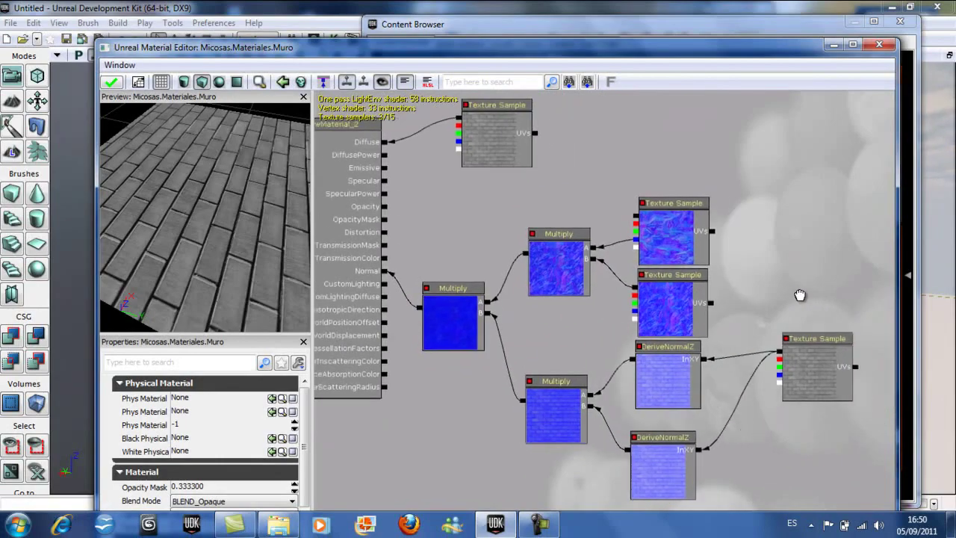
drag(805, 291, 675, 265)
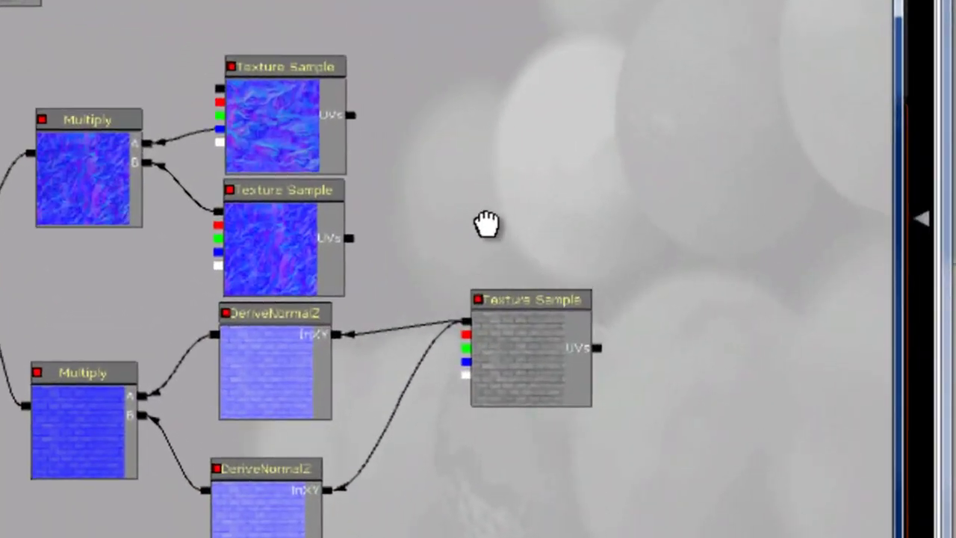
Step: Add a TexCoord node beyond the brick Texture Sample and set its UTiling and VTiling to 5
right_click(739, 265)
mouse_move(791, 166)
click(572, 357)
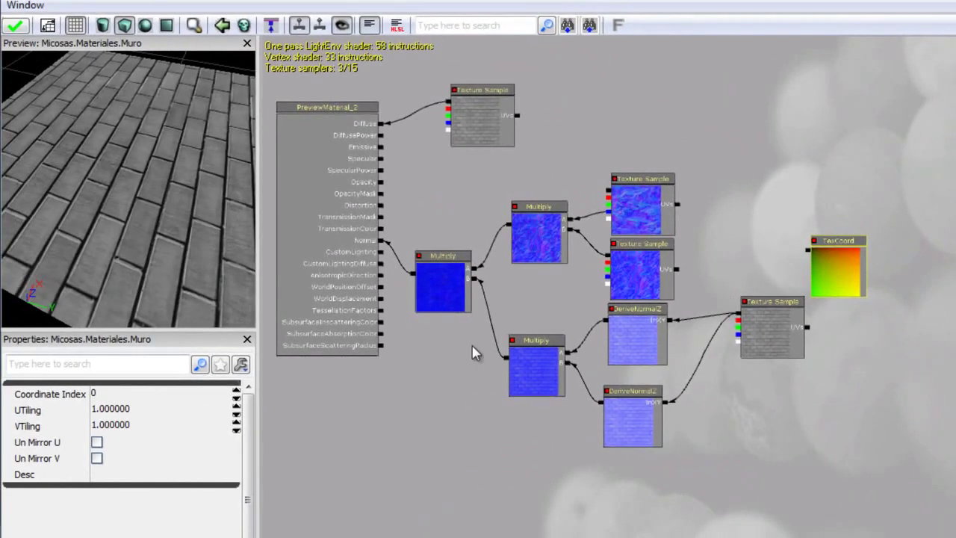
click(112, 408)
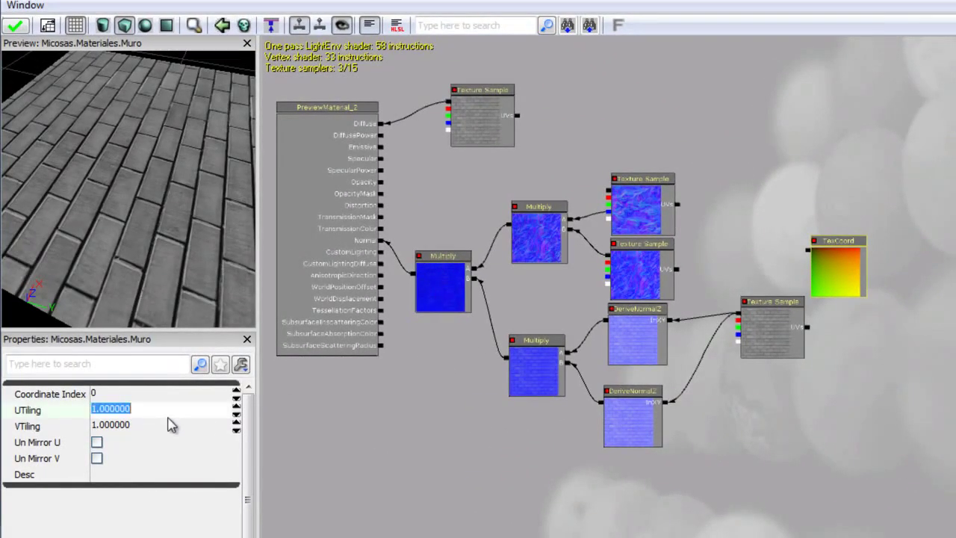
text(5)
click(167, 427)
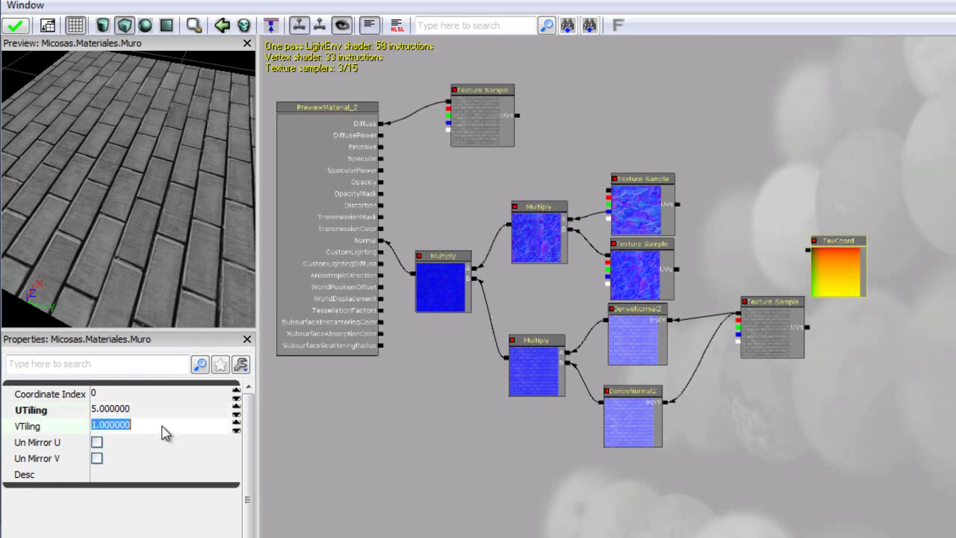
text(5)
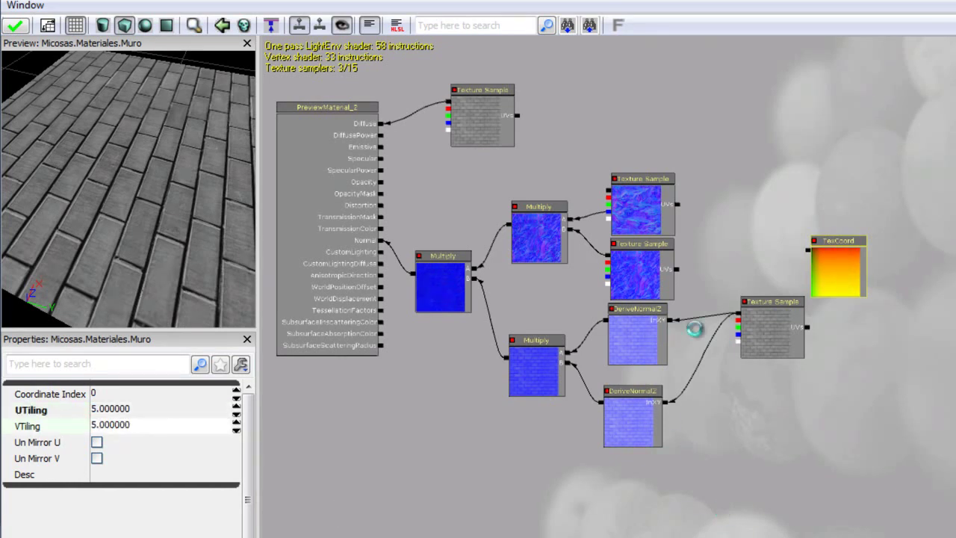
Step: Connect the TexCoord node to the UVs input of all four Texture Samples and apply the changes to the material
click(843, 256)
ctrl+drag(835, 277, 526, 114)
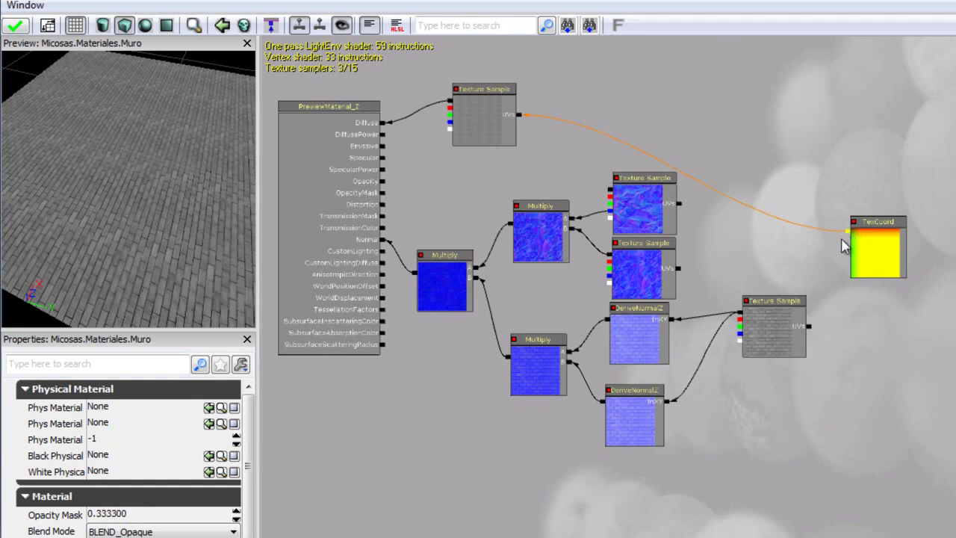
drag(848, 231, 819, 333)
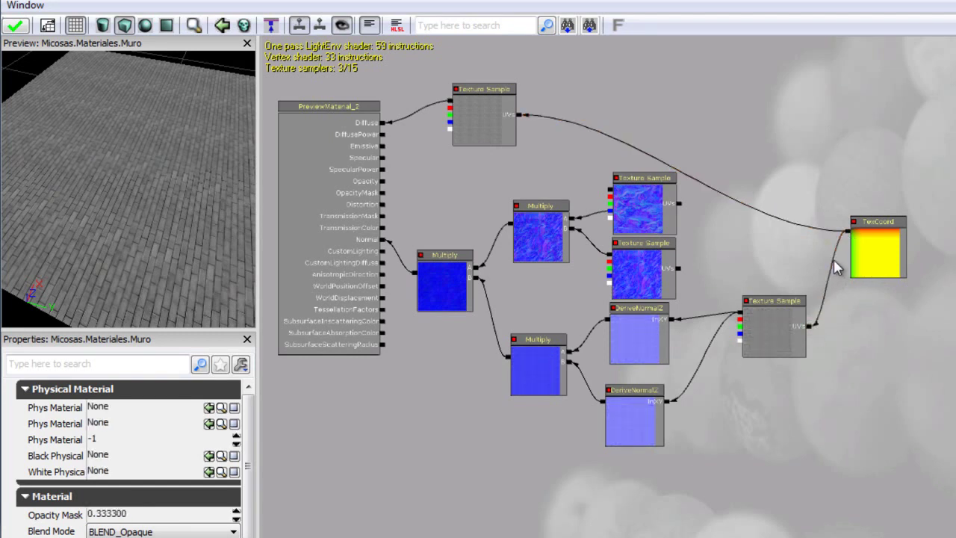
drag(849, 231, 681, 270)
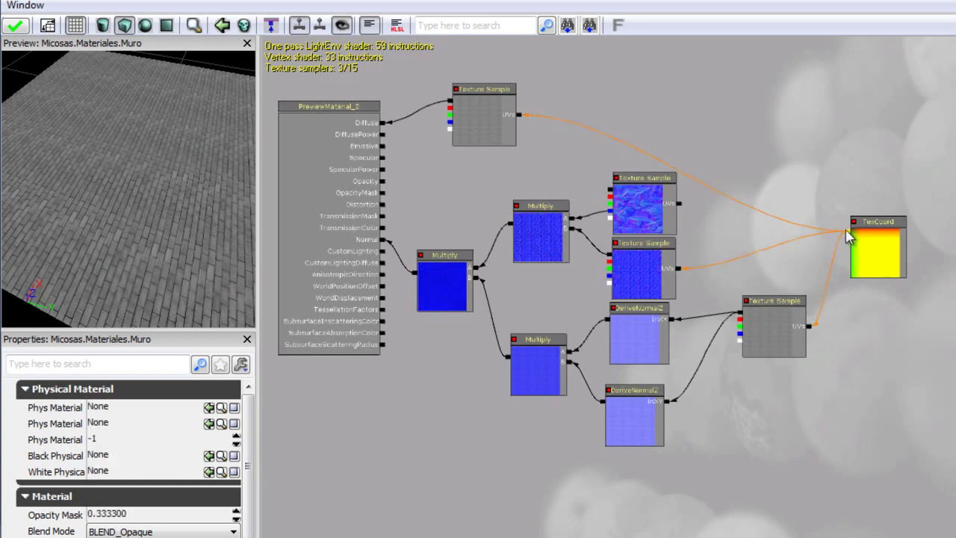
drag(849, 232, 679, 203)
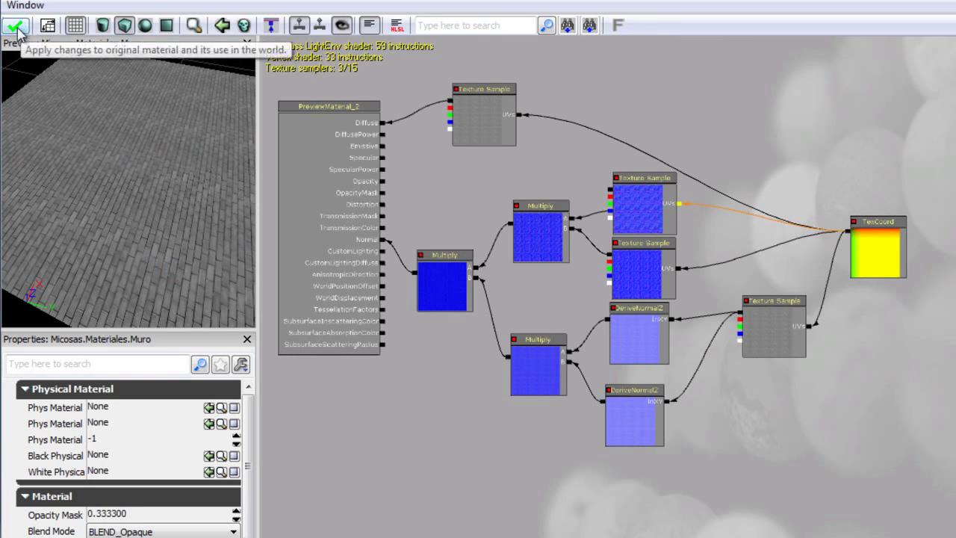
click(16, 29)
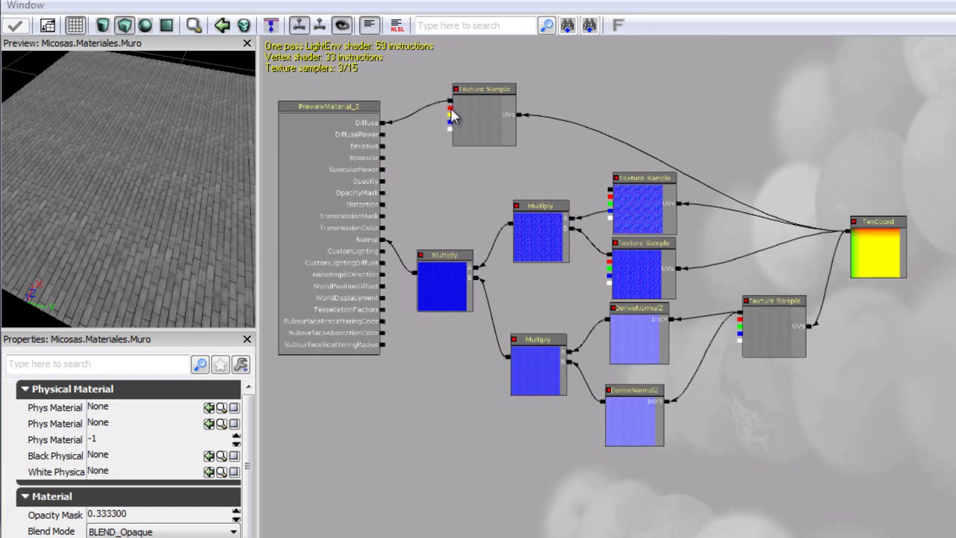
Step: Connect the diffuse Texture Sample's red output to Specular and check the shine on a sphere preview
drag(450, 108, 382, 158)
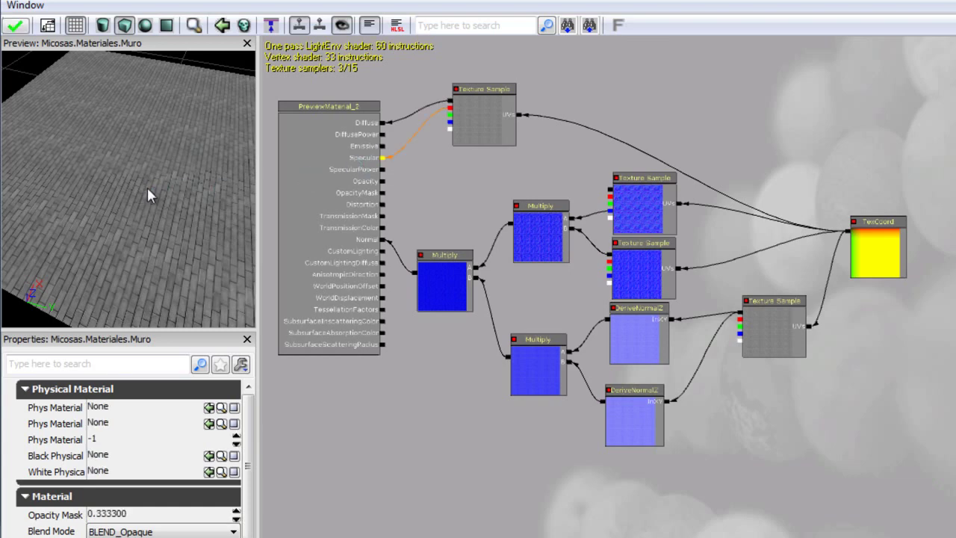
drag(149, 194, 128, 177)
mouse_move(174, 138)
mouse_down()
mouse_move(162, 130)
mouse_move(90, 141)
mouse_move(188, 171)
mouse_move(52, 66)
mouse_move(138, 38)
mouse_move(134, 306)
mouse_move(106, 3)
mouse_up()
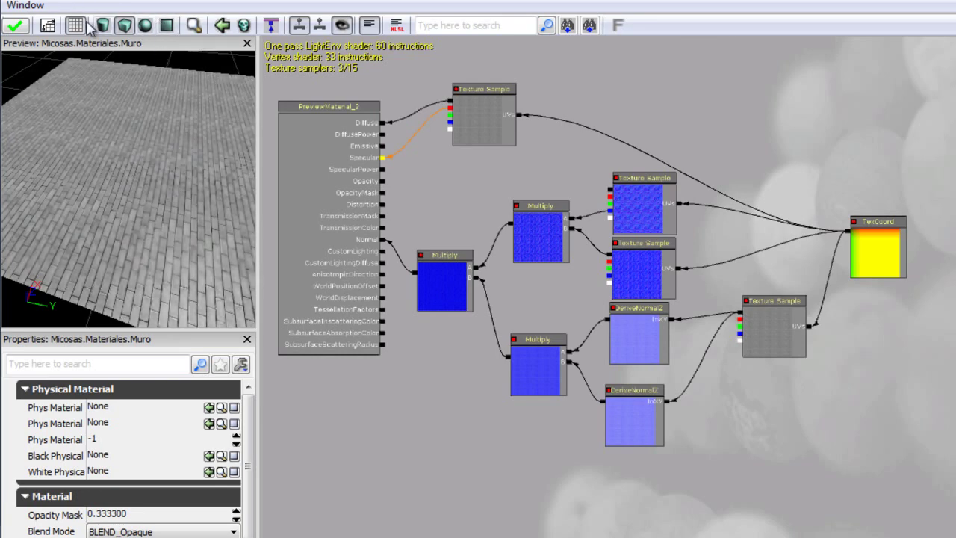
click(147, 25)
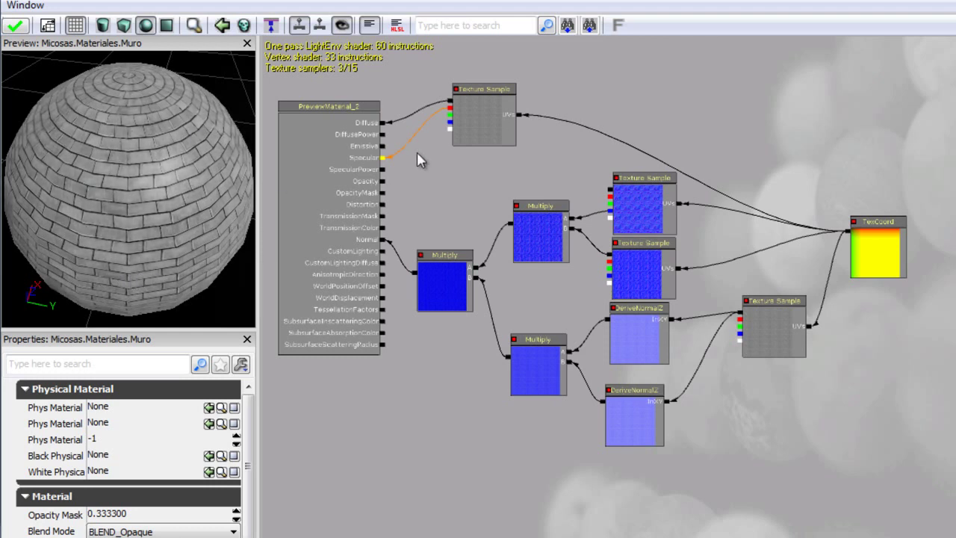
Step: Try the diffuse Texture Sample's alpha output on Specular and reconnect its red output
drag(425, 138, 382, 158)
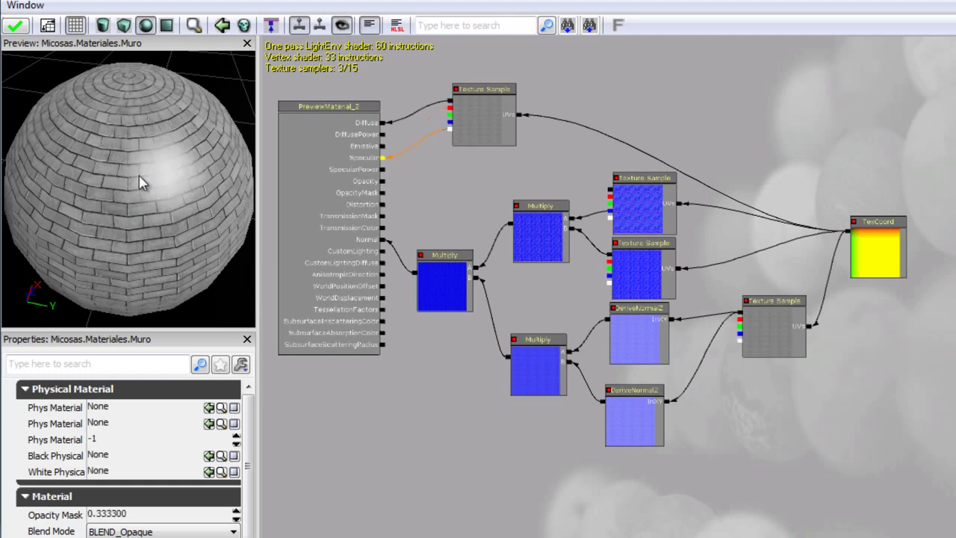
drag(245, 323, 384, 160)
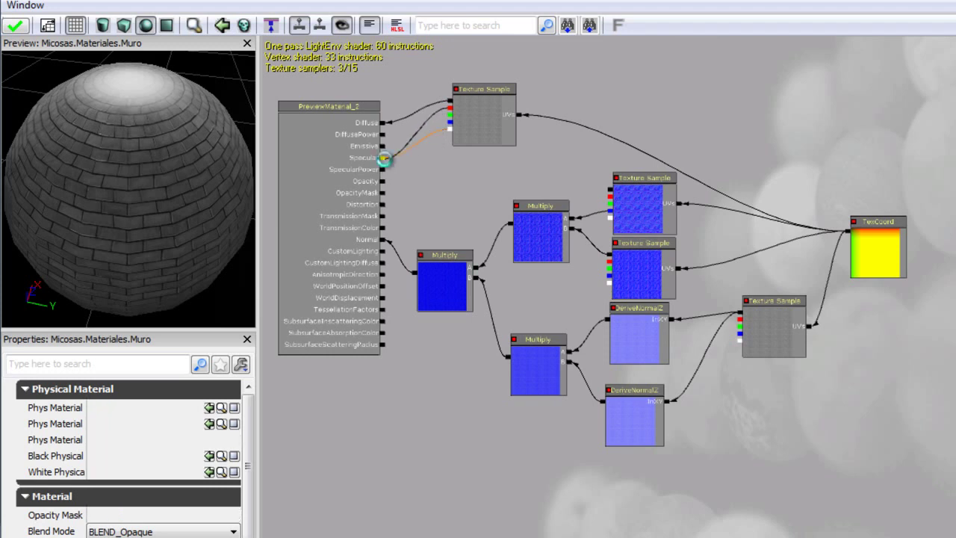
drag(209, 176, 174, 257)
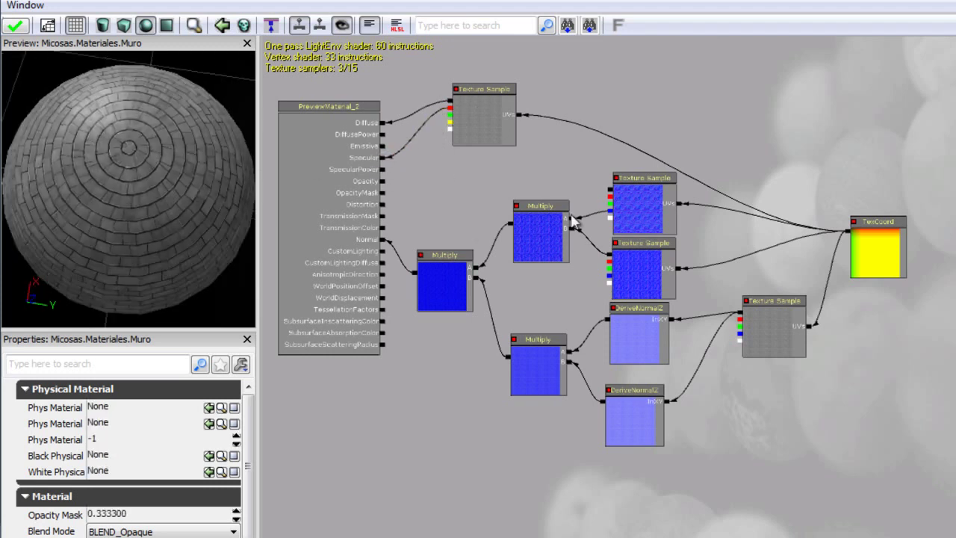
Step: Apply the material changes and assign Muro from the Materiales group of the Micosas package to the level's wall
click(481, 130)
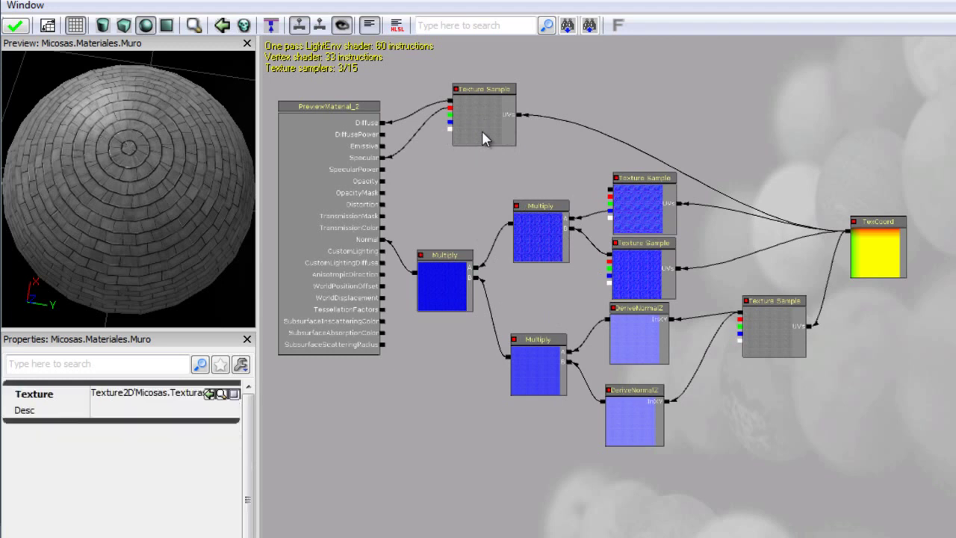
click(12, 28)
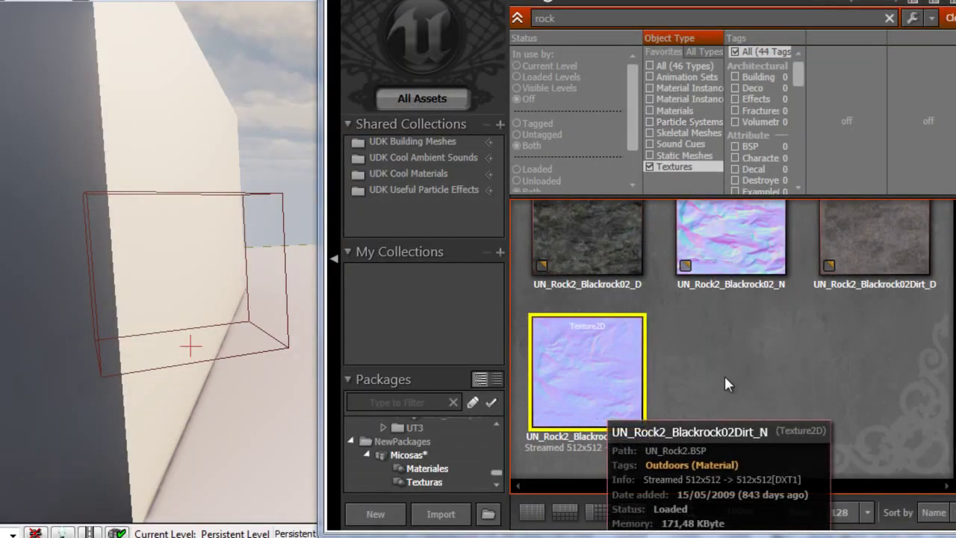
scroll(497, 474, down, 1)
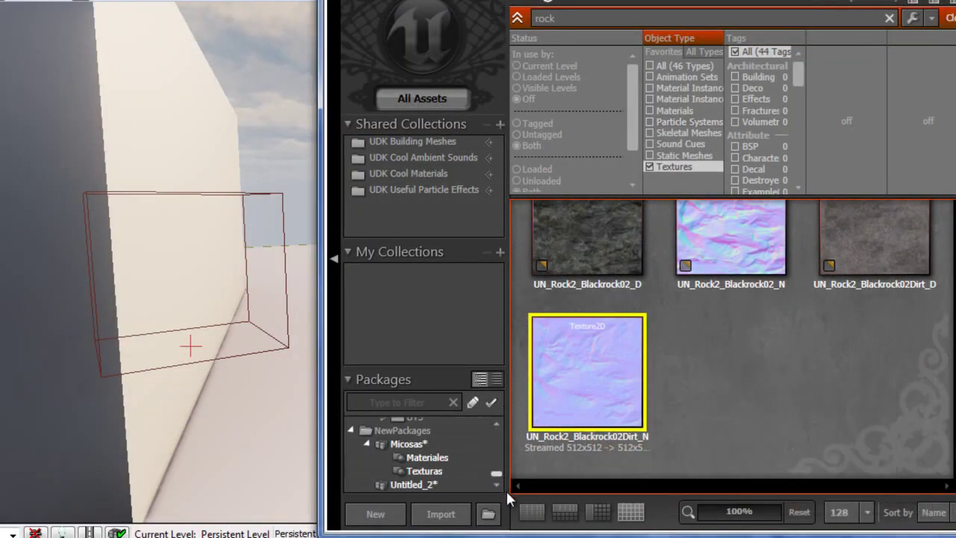
click(427, 457)
drag(192, 162, 167, 146)
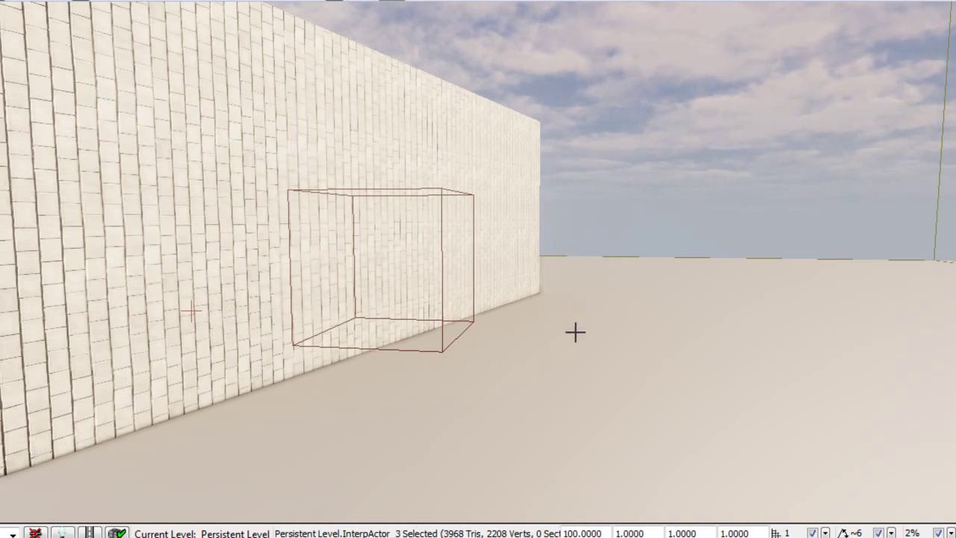
right_drag(120, 341, 63, 309)
middle_drag(63, 309, 168, 147)
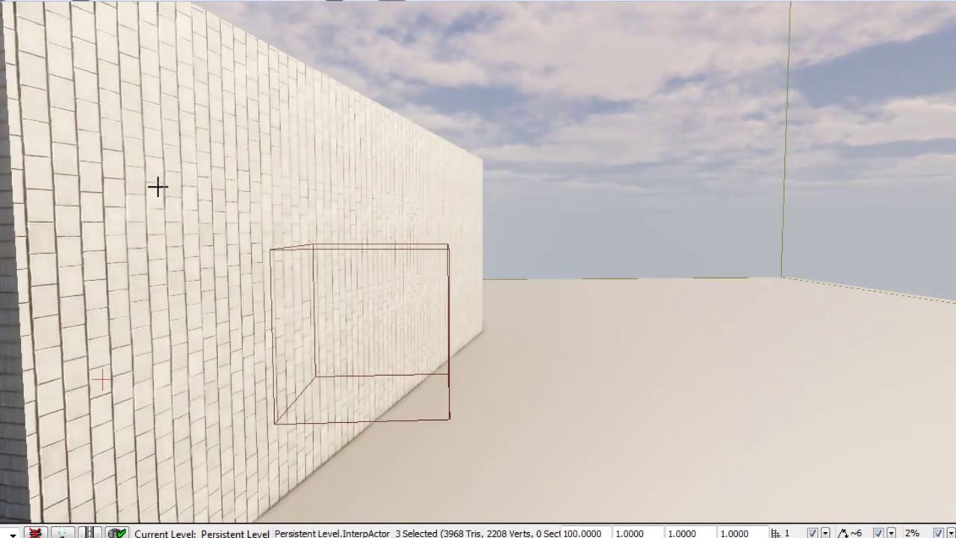
Step: Move the builder brush clear of the wall and add a solid cube from it
click(448, 401)
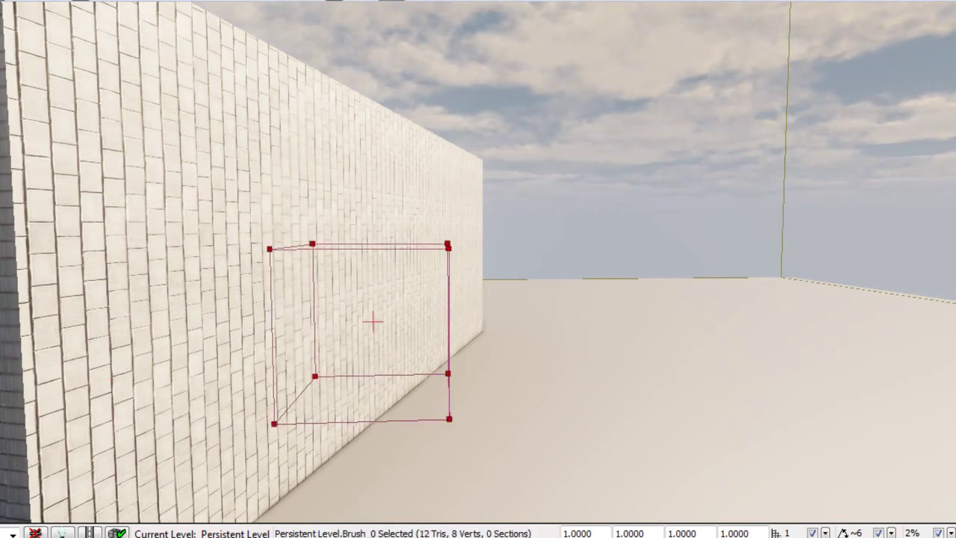
drag(314, 322, 448, 336)
key(ctrl+a)
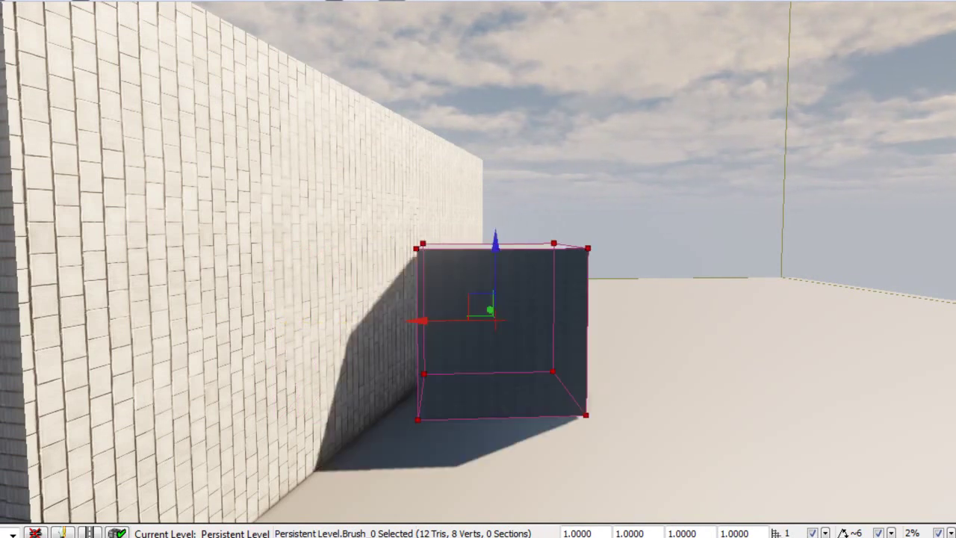
Step: Give the new cube's sunlit face Planar alignment and a simple texture scaling of 2.0
right_drag(745, 241, 955, 366)
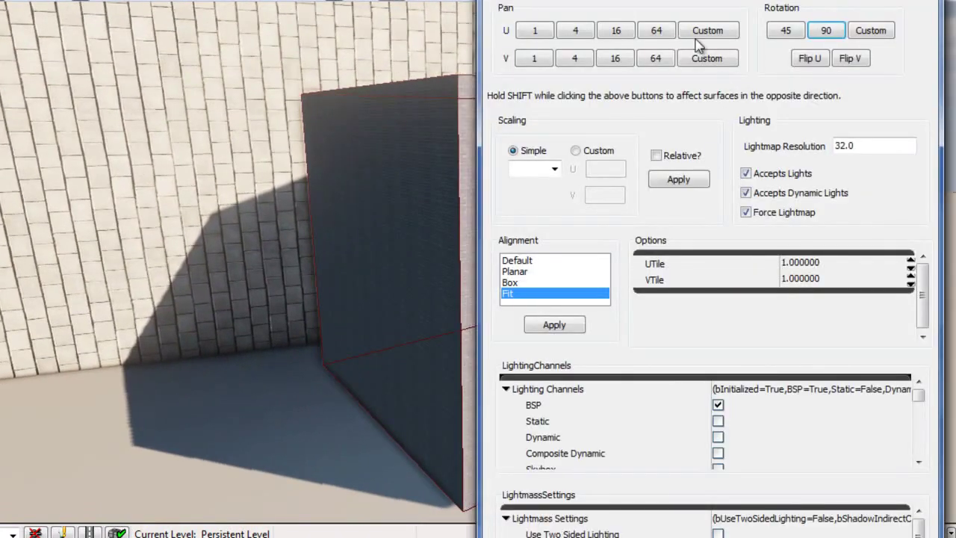
click(543, 271)
click(554, 325)
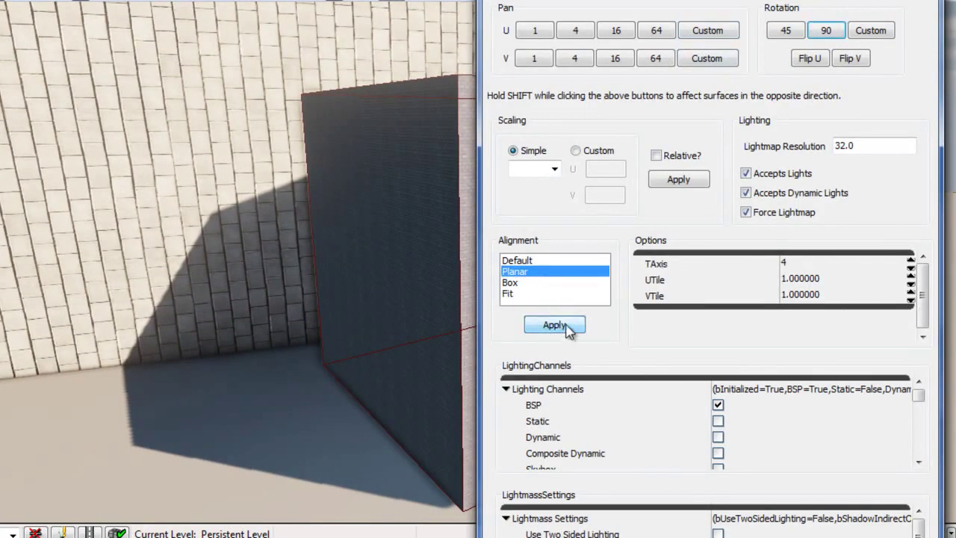
click(554, 169)
click(533, 239)
click(681, 180)
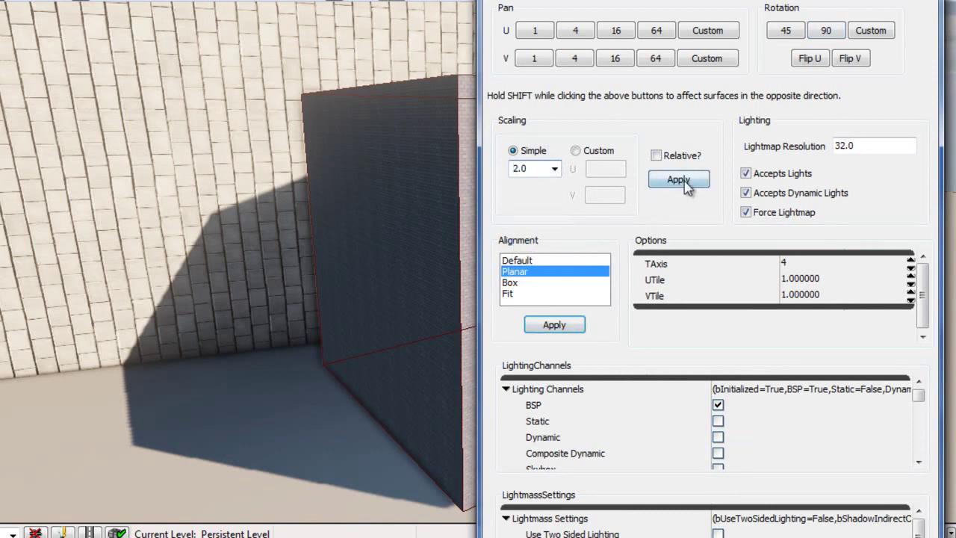
Step: Set the sunlit face's simple scaling to 4.0 and inspect its bricks with the face deselected
drag(702, 2, 953, 4)
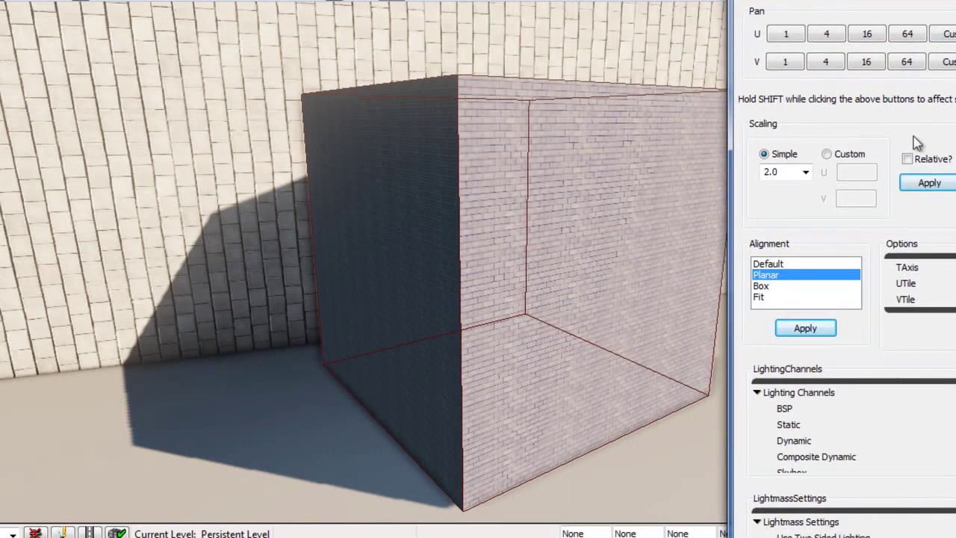
click(808, 170)
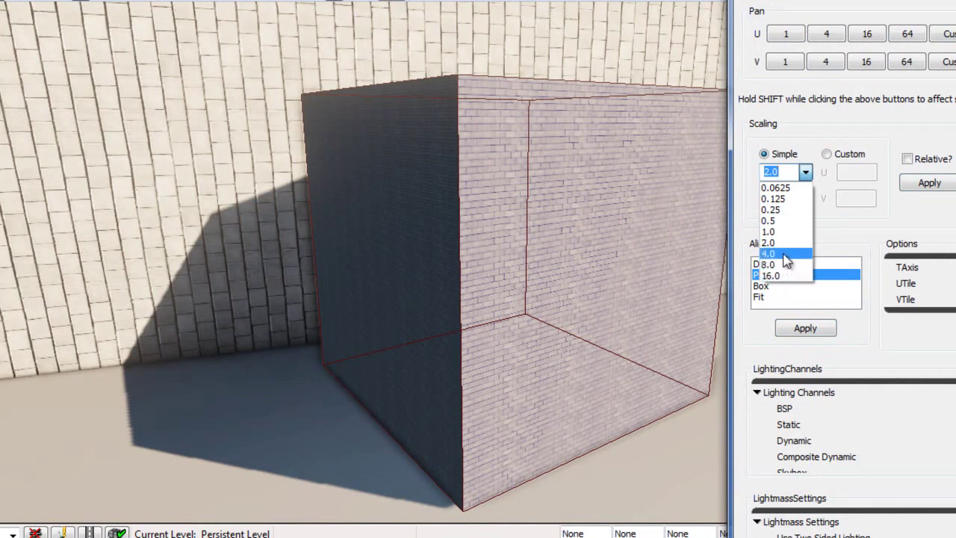
click(784, 254)
click(937, 183)
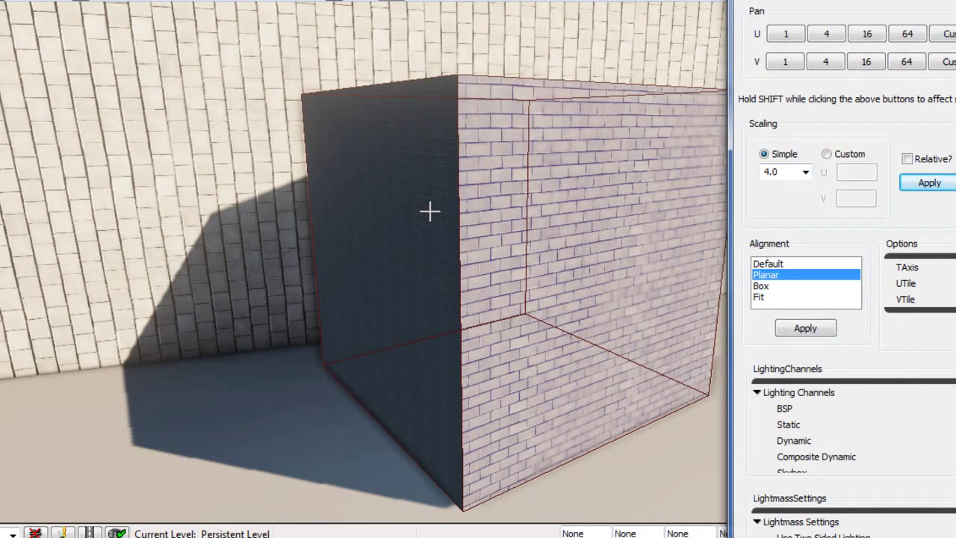
click(110, 149)
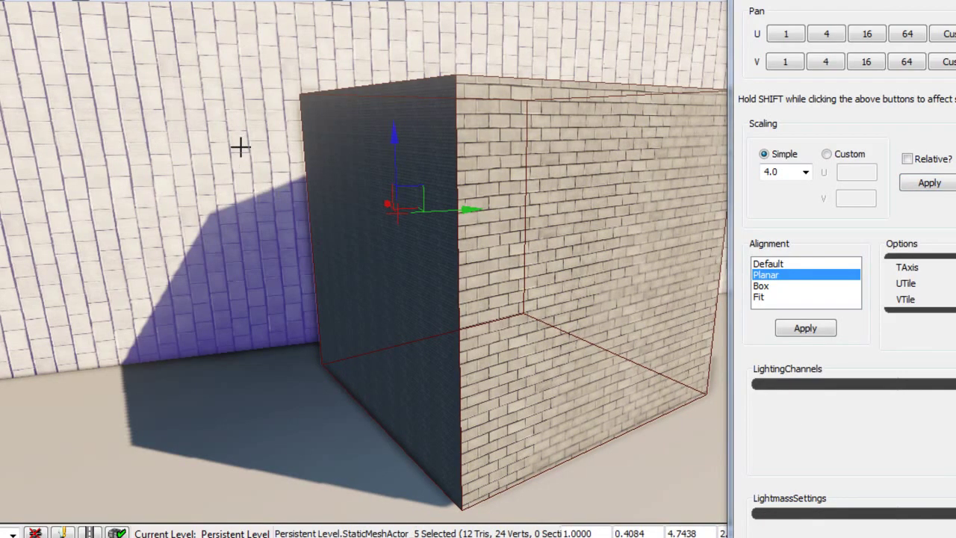
right_drag(241, 147, 234, 210)
drag(233, 211, 229, 156)
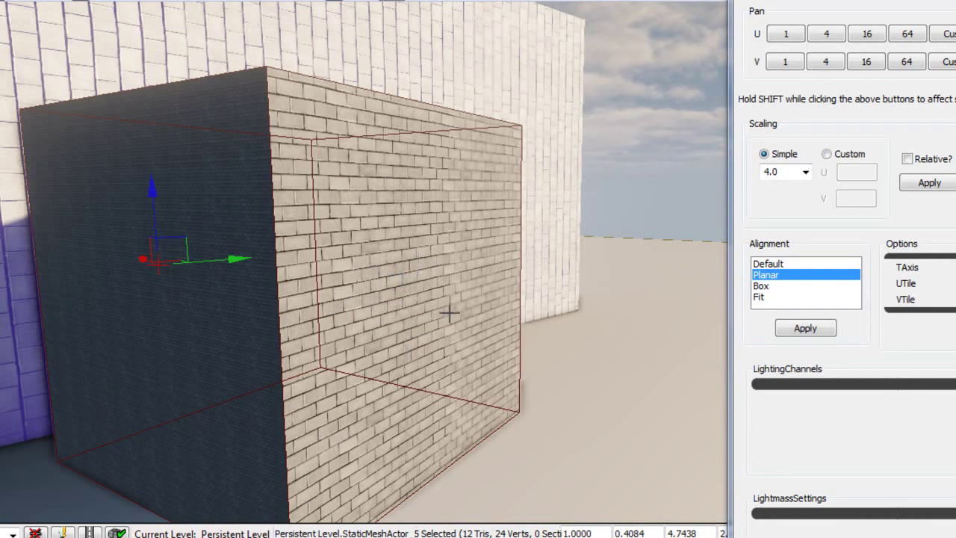
Step: Apply Planar alignment and 4.0 scaling to the cube's shaded face, deselect it and inspect the bricks up close
click(196, 307)
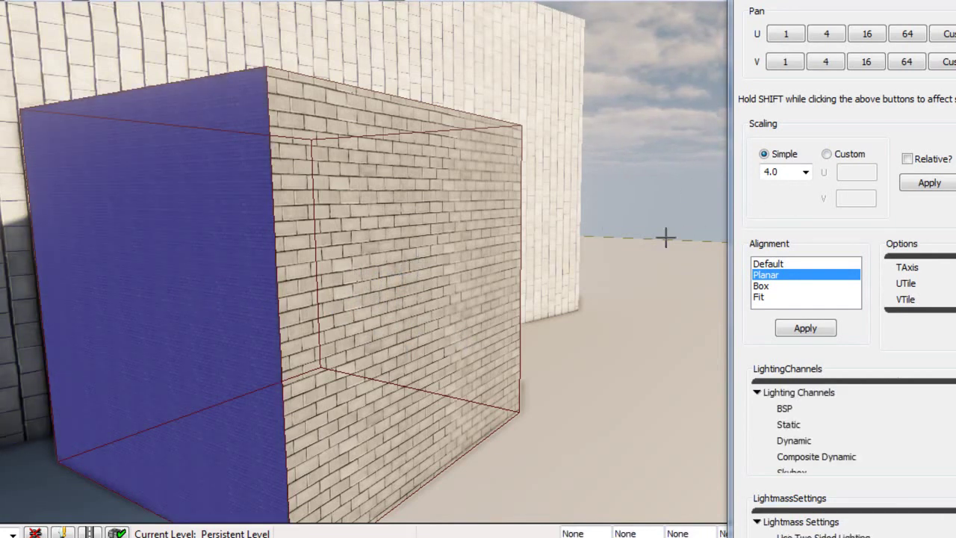
click(817, 332)
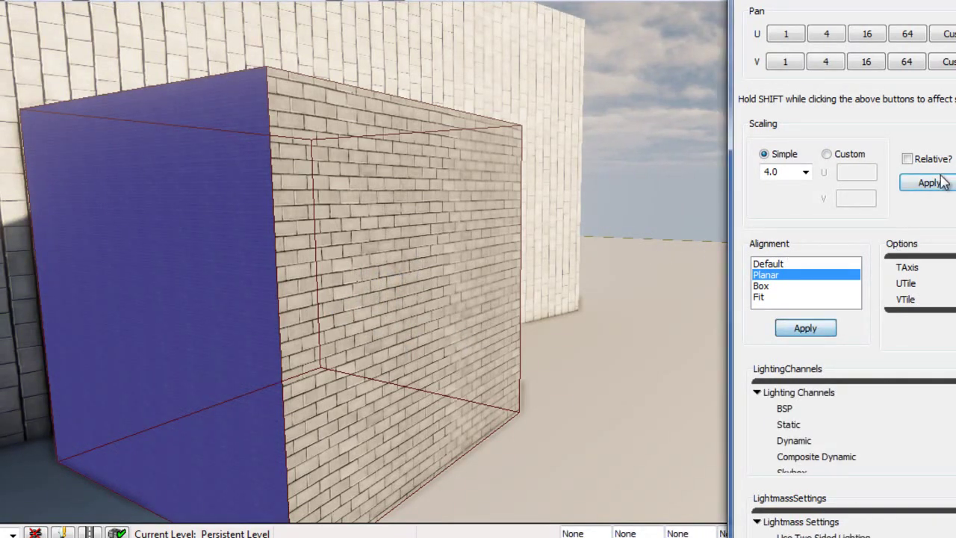
click(941, 184)
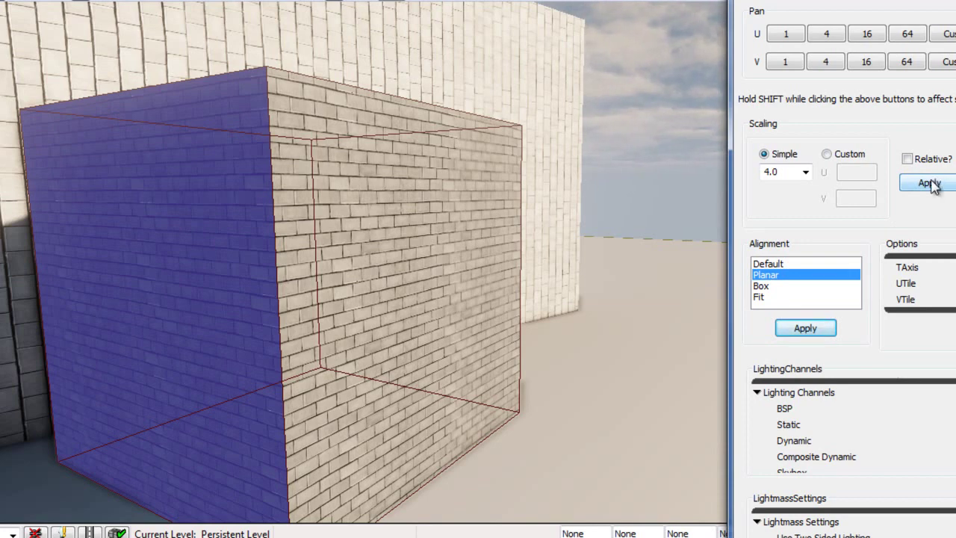
click(933, 186)
right_drag(622, 209, 565, 366)
click(563, 399)
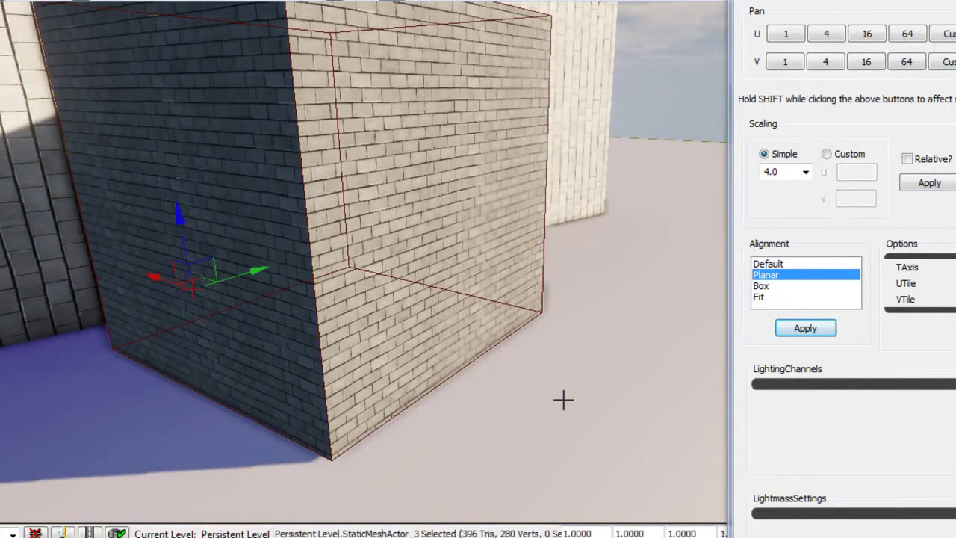
mouse_move(553, 404)
right_down()
mouse_move(559, 371)
mouse_move(559, 380)
mouse_move(548, 365)
mouse_move(550, 401)
right_up()
drag(550, 401, 538, 347)
right_drag(538, 346, 550, 436)
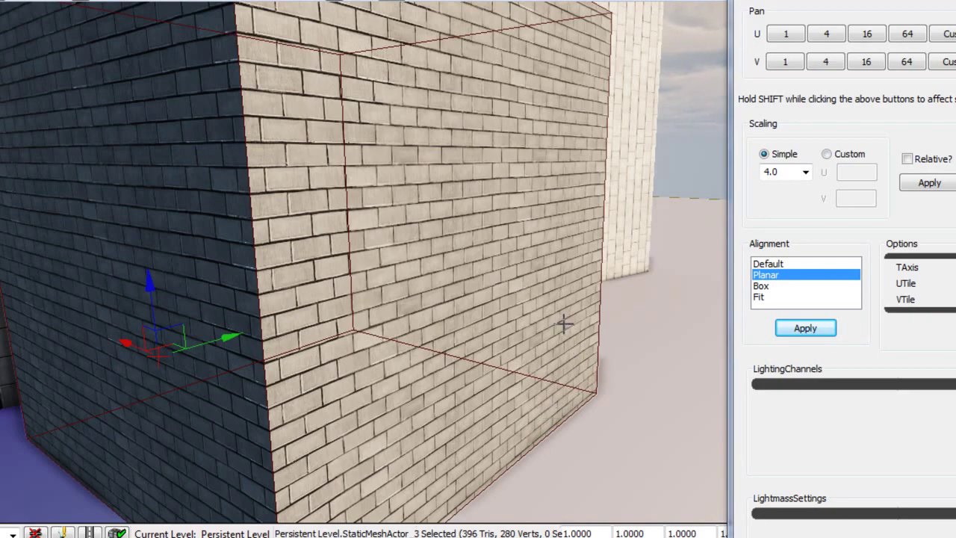
Step: Clear the surface properties window aside, return to the Muro material's node graph and select its TexCoord node
right_drag(549, 322, 588, 334)
scroll(617, 348, down, 3)
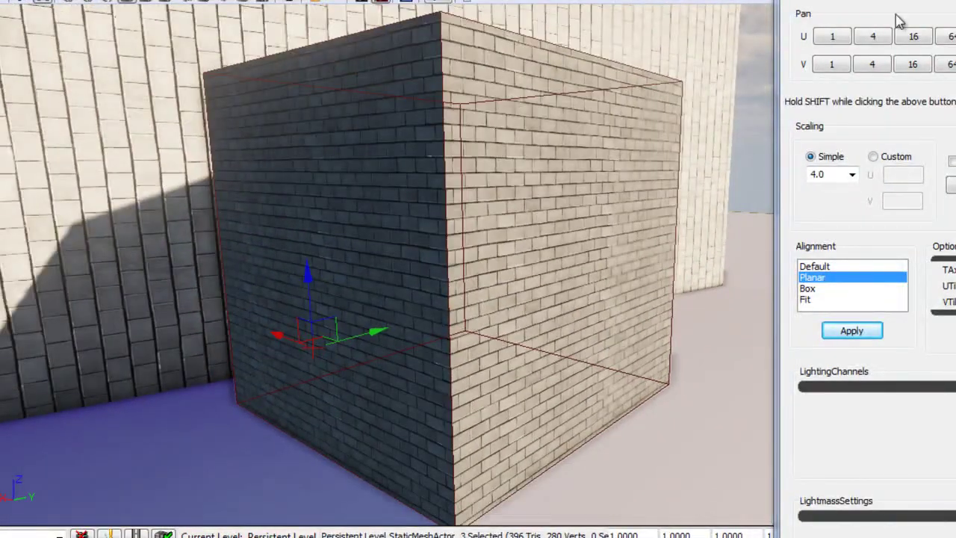
drag(920, 1, 466, 2)
click(789, 2)
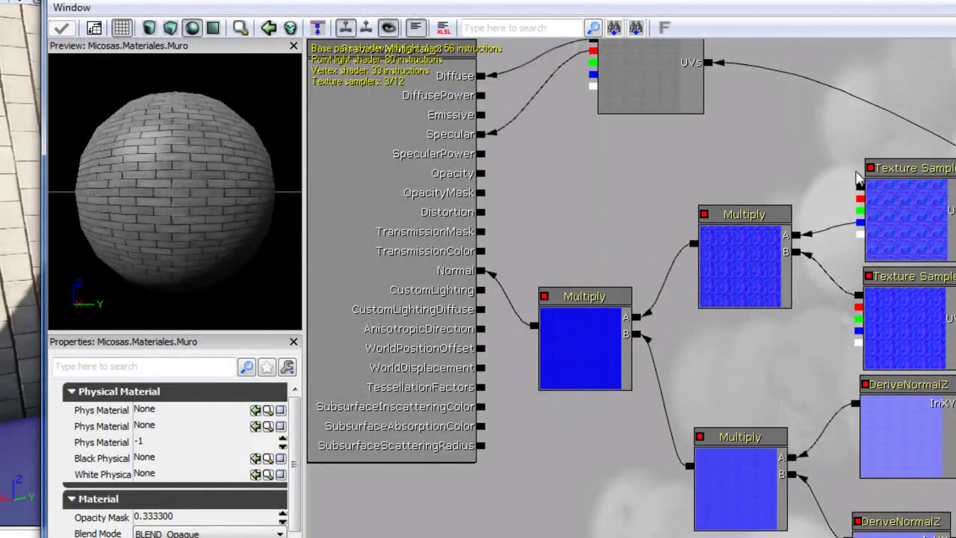
drag(823, 192, 692, 195)
scroll(773, 241, down, 5)
click(908, 260)
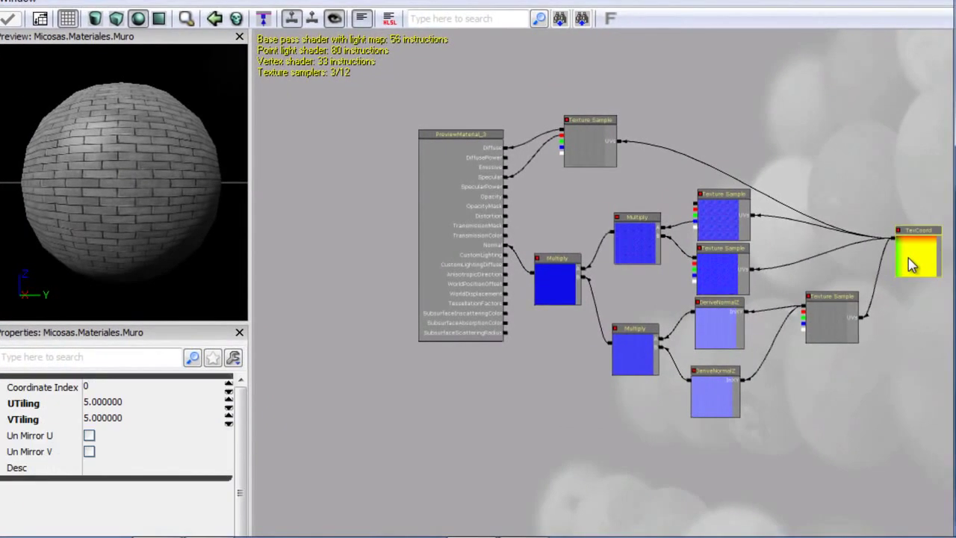
Step: Set the TexCoord node's UTiling and VTiling to 4 and apply the change to the Muro material
click(142, 403)
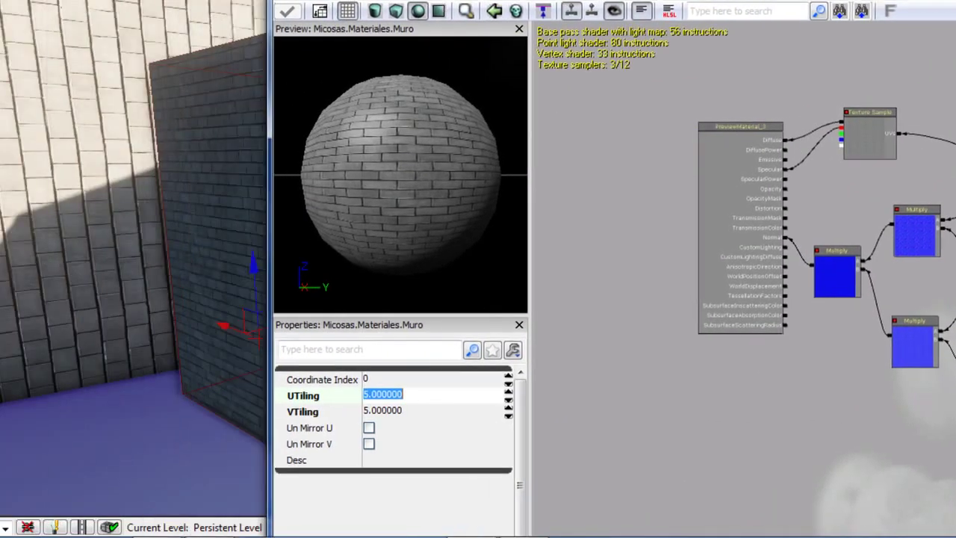
drag(478, 0, 516, 0)
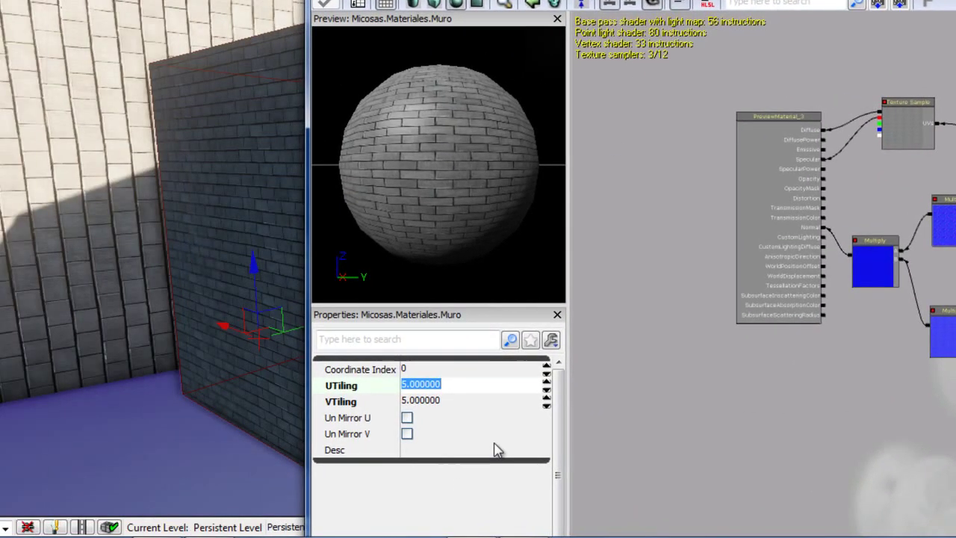
text(4)
key(Return)
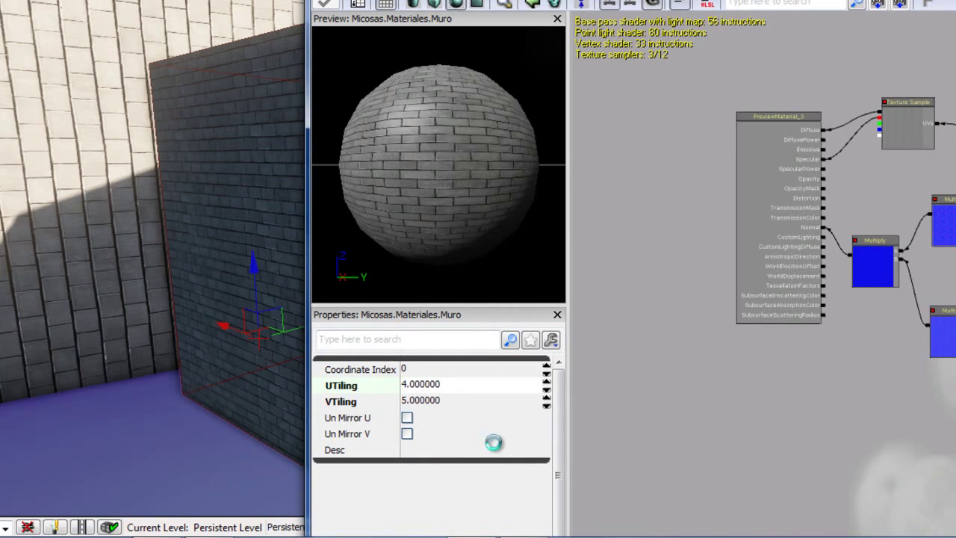
click(463, 403)
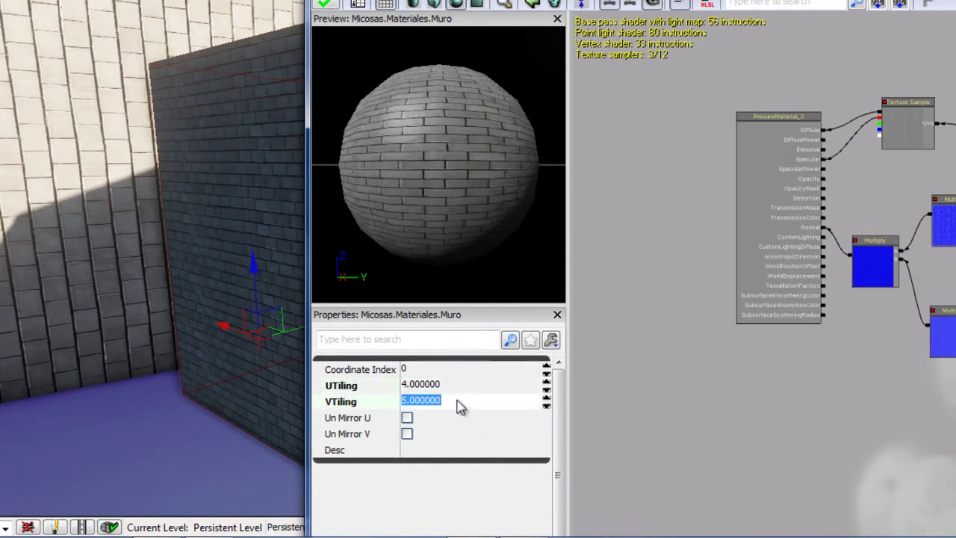
text(4)
key(Return)
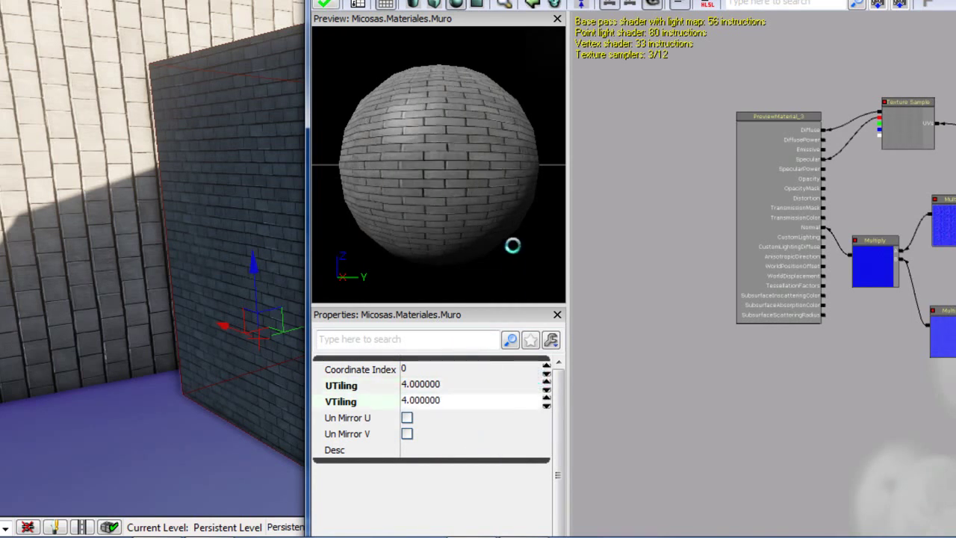
click(324, 4)
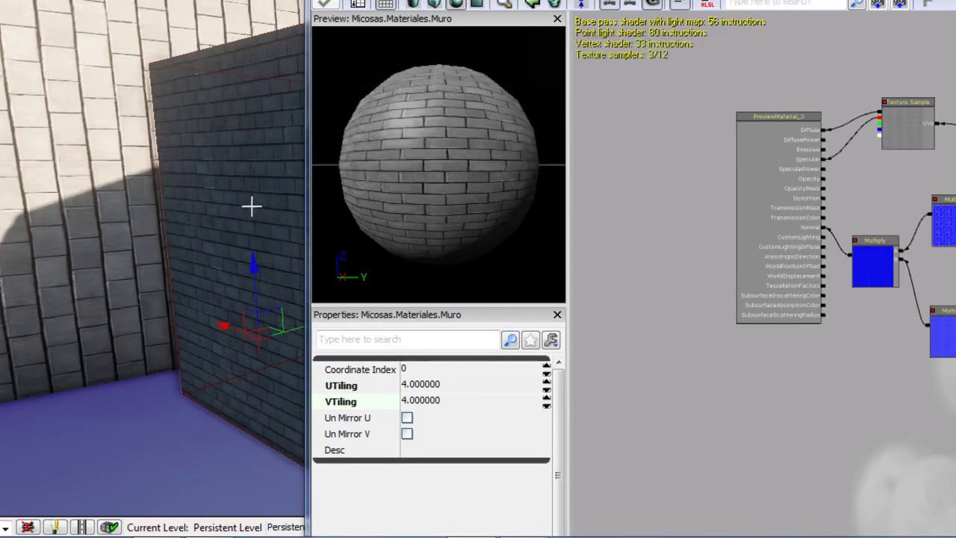
Step: Try a UTiling of 2 on the TexCoord node, apply it and inspect the bricks on the cube's faces
right_drag(249, 212, 296, 199)
click(452, 386)
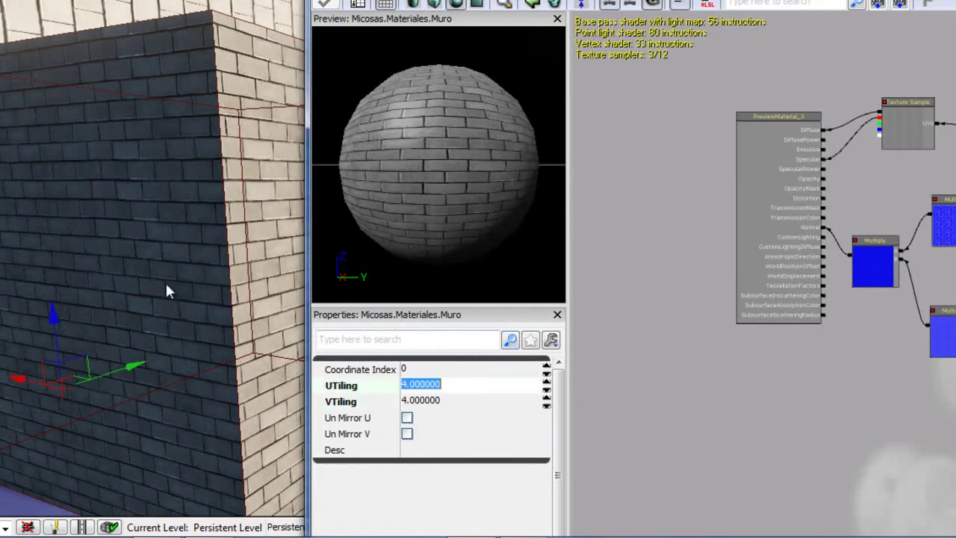
text(2)
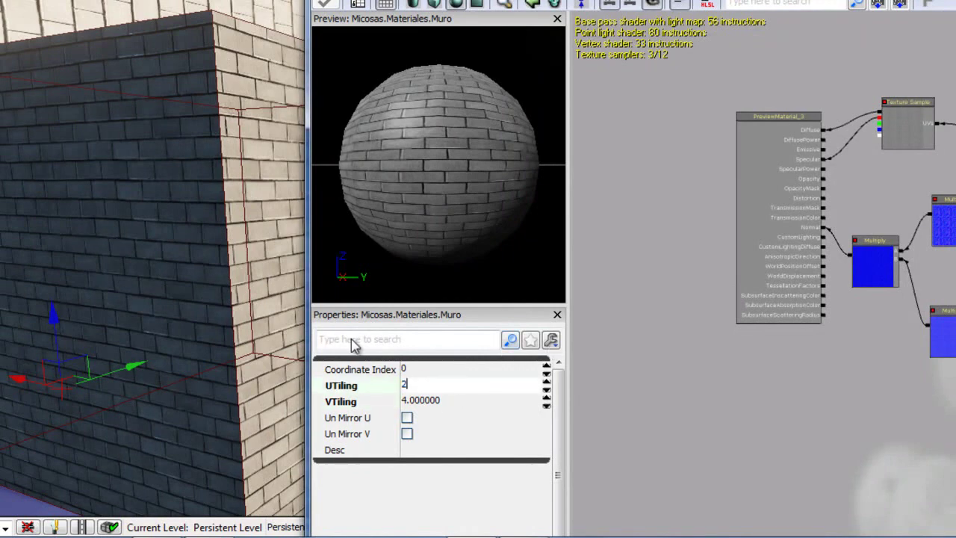
key(Return)
click(478, 400)
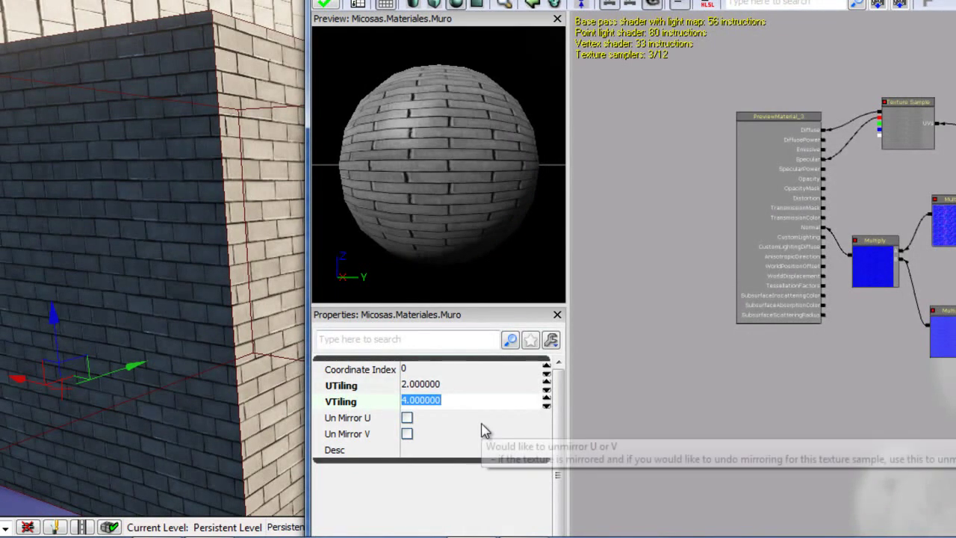
click(326, 4)
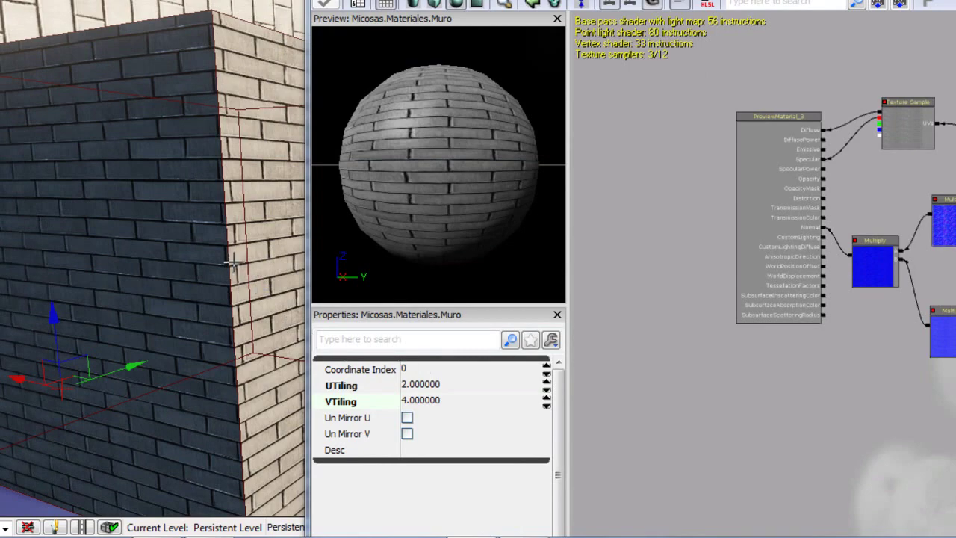
right_drag(233, 262, 273, 248)
drag(273, 249, 446, 221)
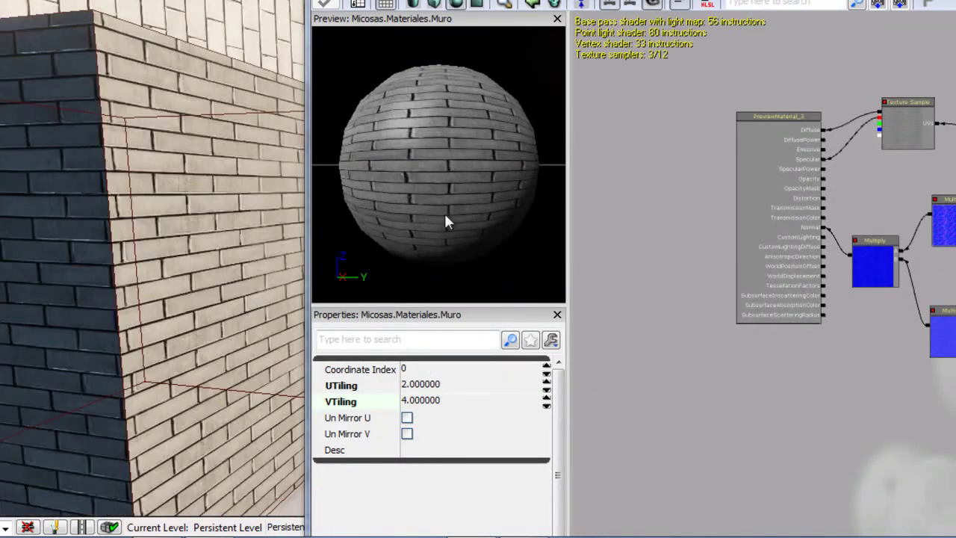
Step: Set the TexCoord node's UTiling to 2.5
click(472, 387)
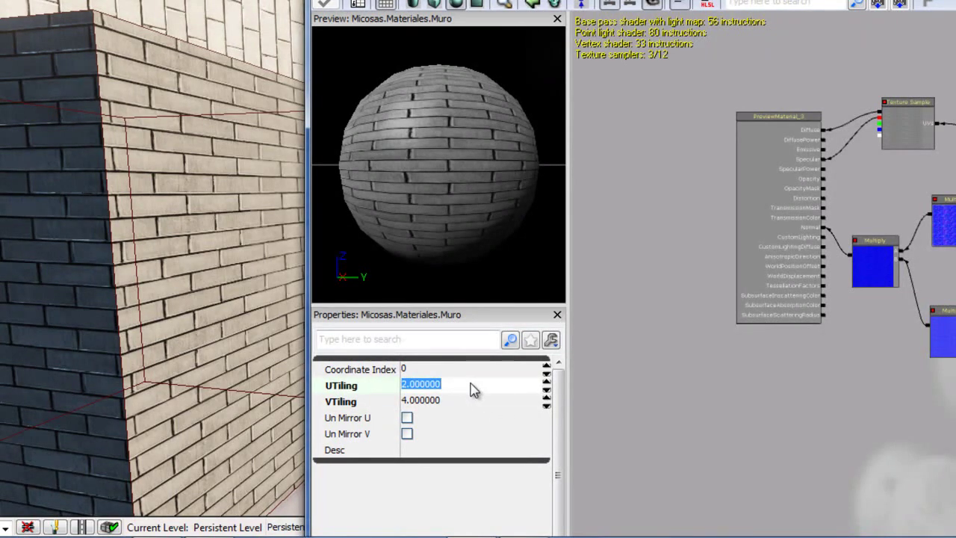
text(2)
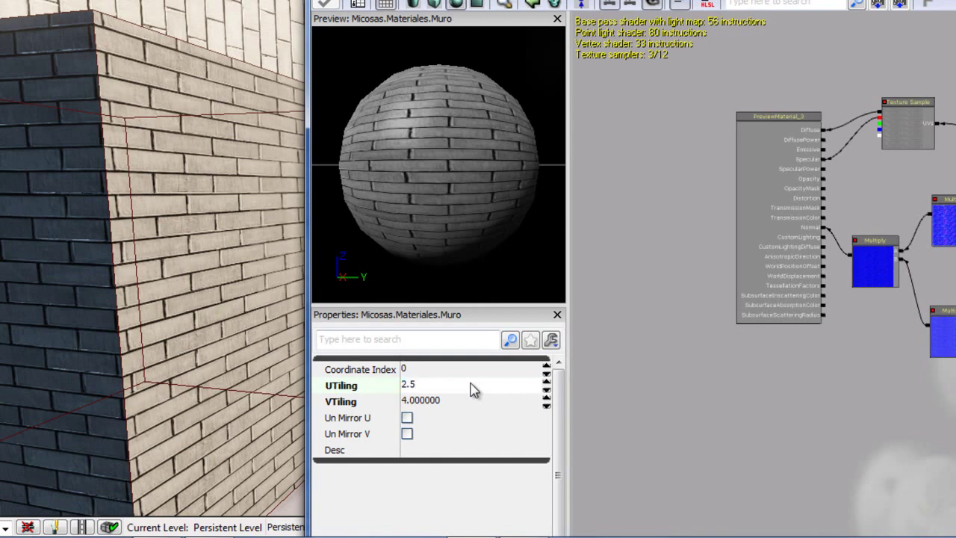
text(.5)
key(Return)
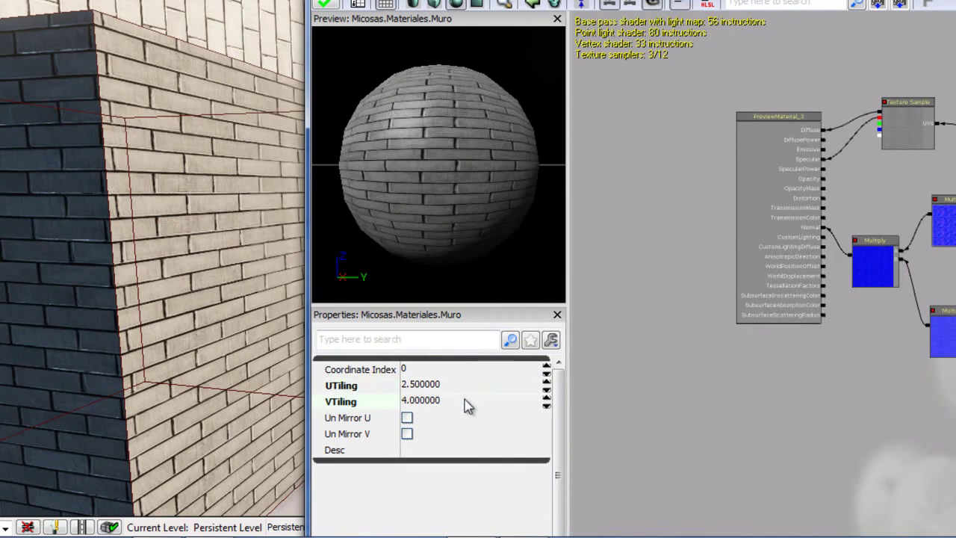
Step: Try VTiling values of 3.5 and 4 on the TexCoord node
click(463, 405)
text(3.5)
key(Return)
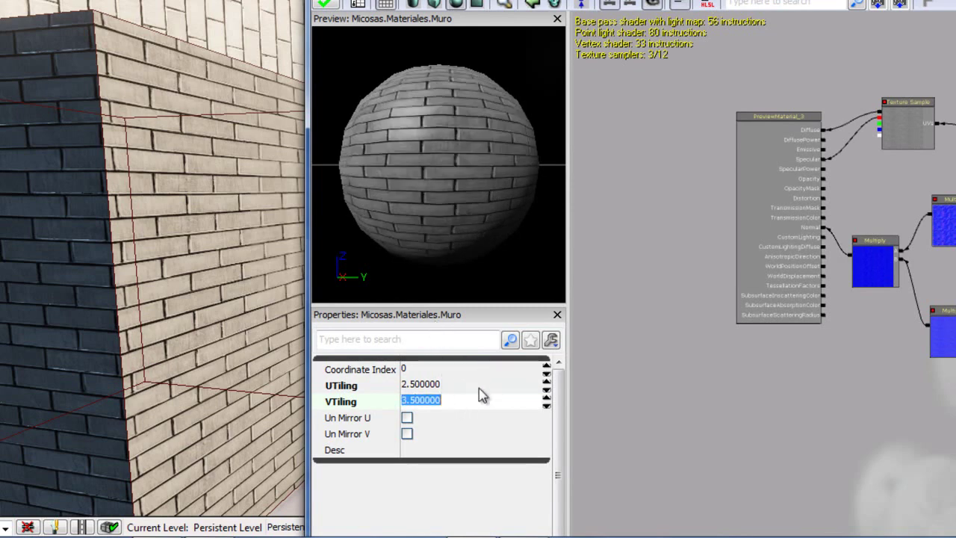
text(4)
key(Return)
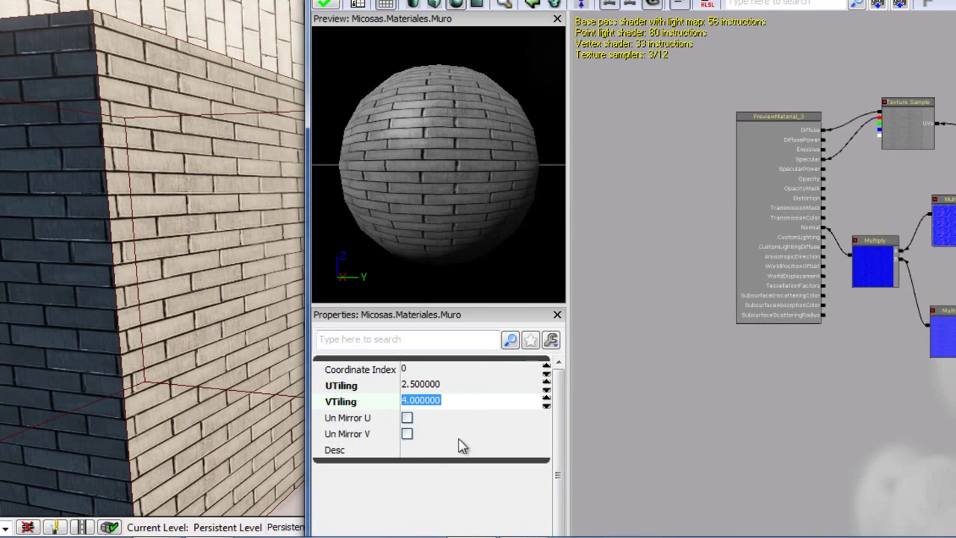
Step: Set the TexCoord node's VTiling to 2.5 and apply the changes to the Muro material
text(2.5)
key(Return)
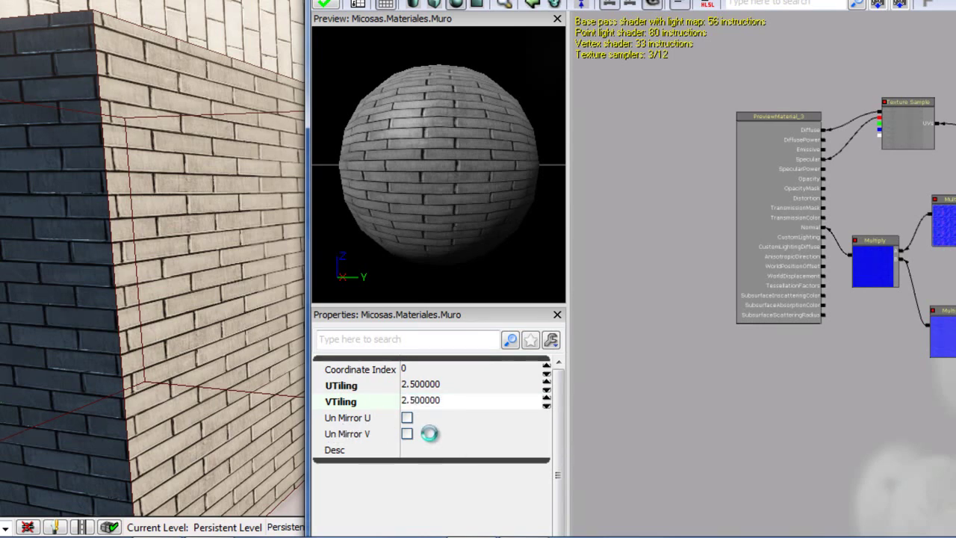
click(325, 4)
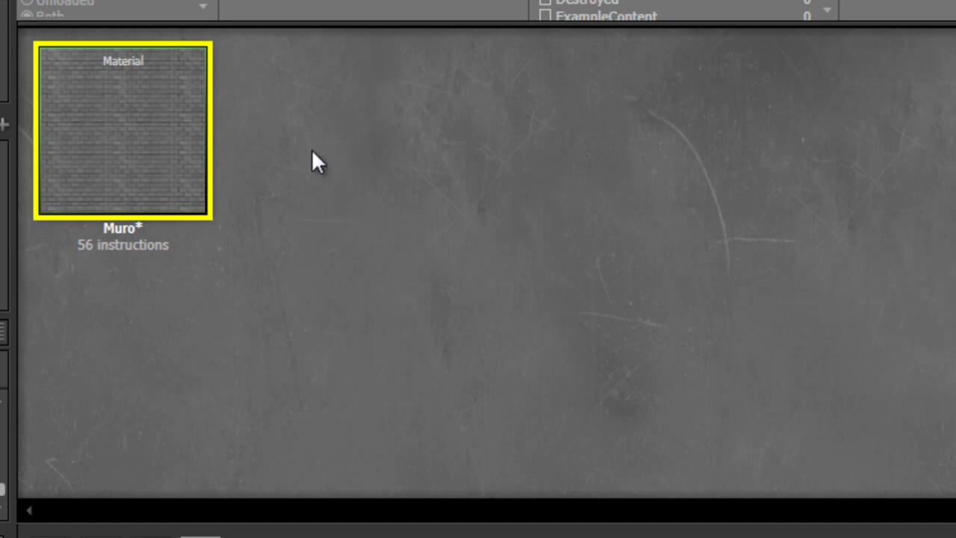
Step: Create a new material named a in the Materiales group of the Micosas package
right_click(330, 170)
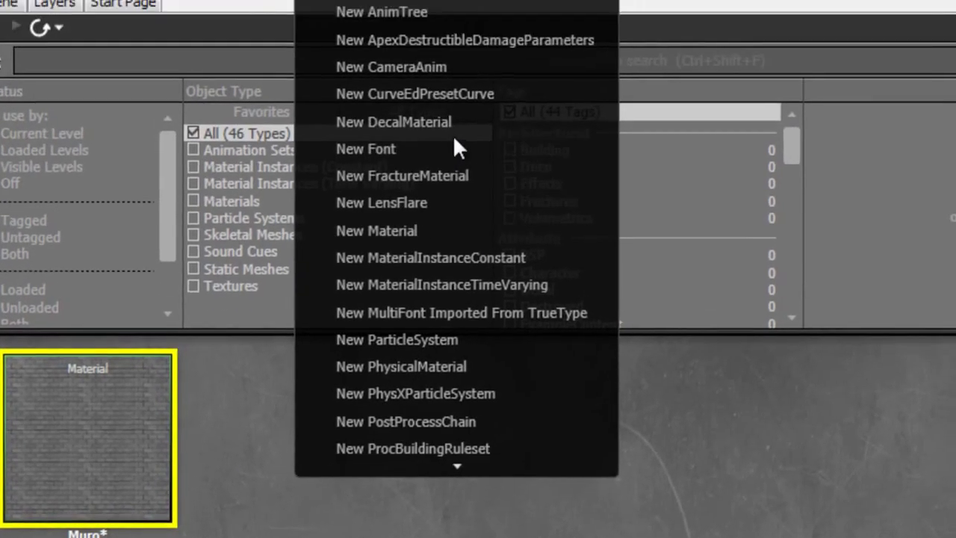
scroll(448, 127, up, 1)
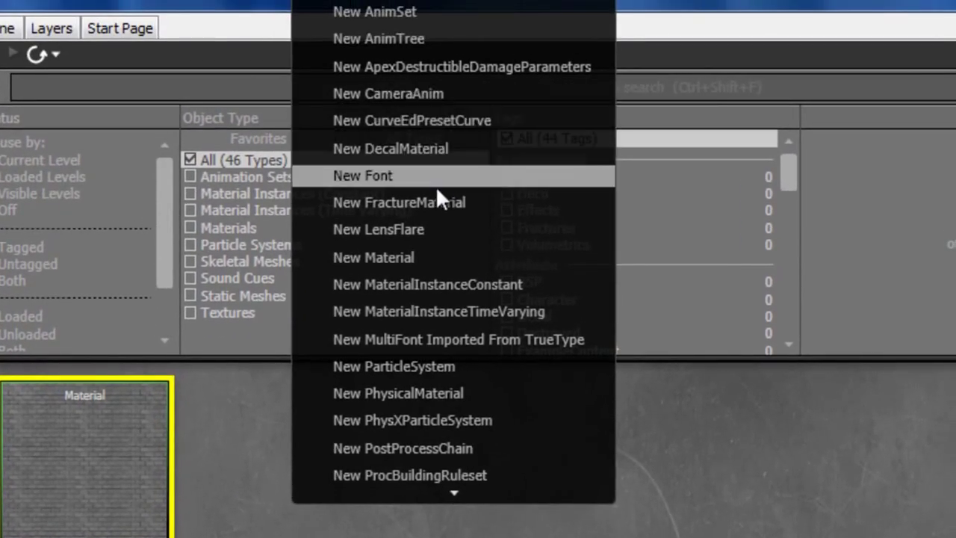
click(420, 257)
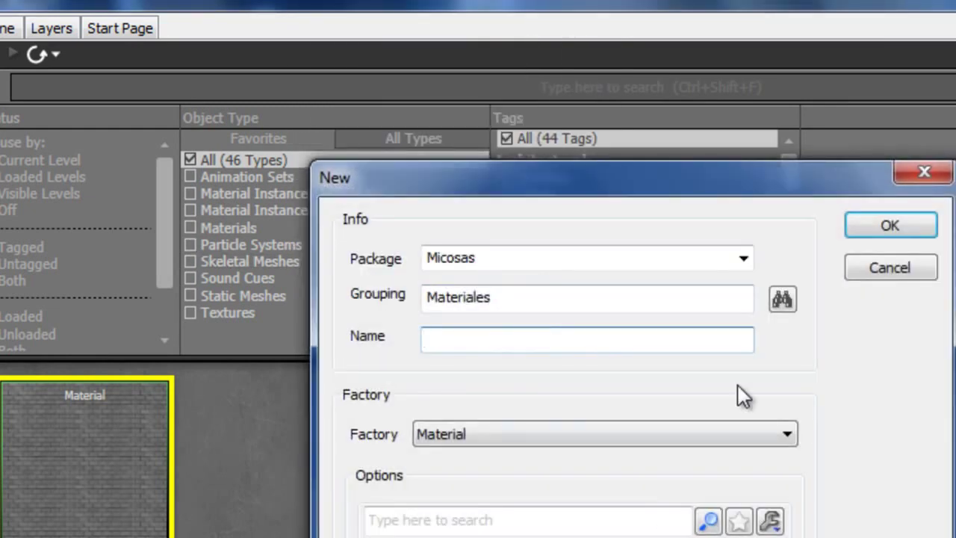
text(a)
click(917, 224)
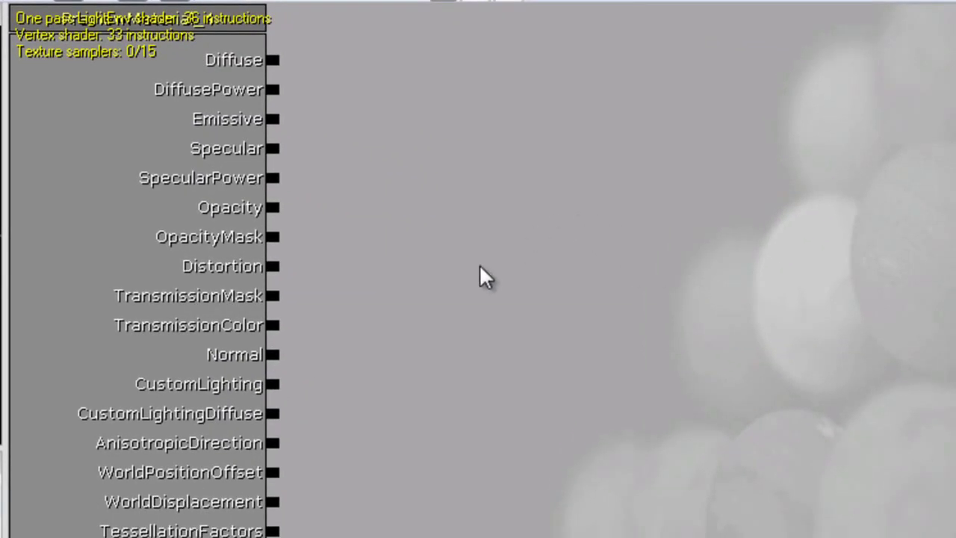
Step: Add a TerrainLayerCoords node to the new material's graph, beside the material inputs
right_click(458, 276)
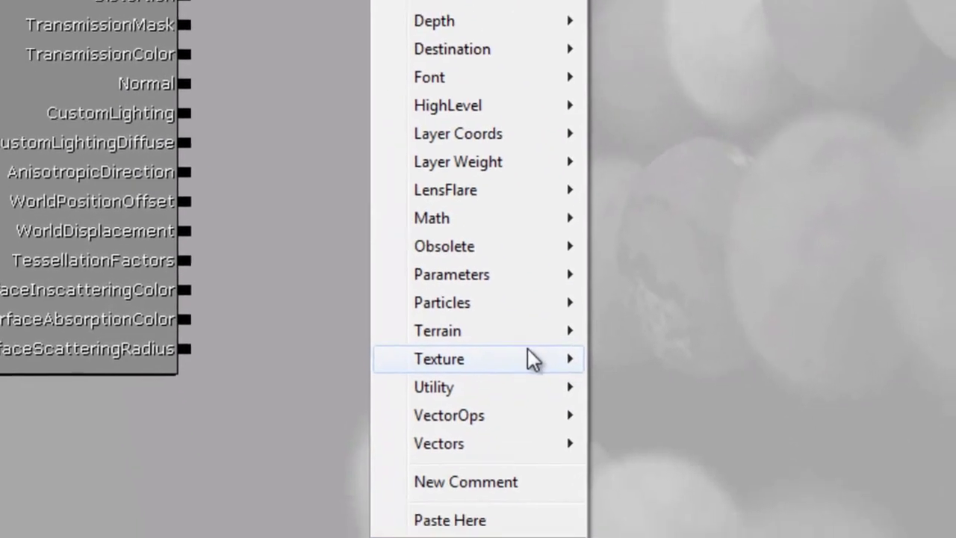
mouse_move(627, 537)
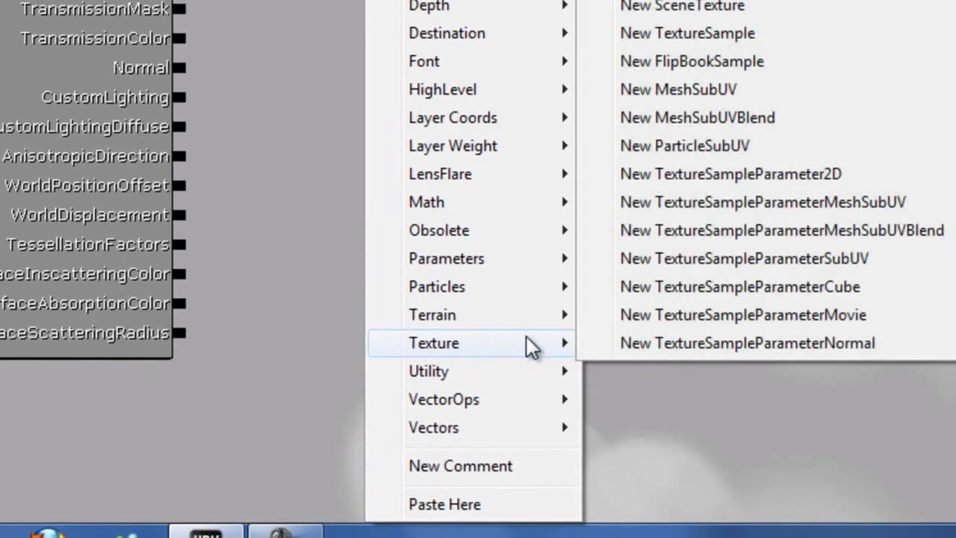
mouse_move(550, 320)
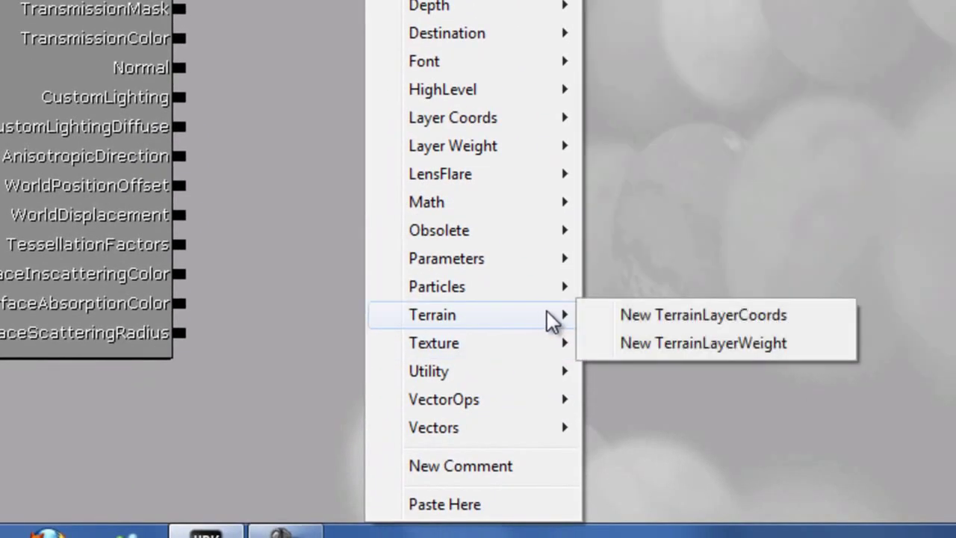
click(759, 317)
drag(602, 188, 545, 233)
drag(512, 55, 536, 57)
Step: Add a TerrainLayerWeight node and place it above the TerrainCoords node, near the material's Diffuse input
right_click(523, 54)
mouse_move(678, 326)
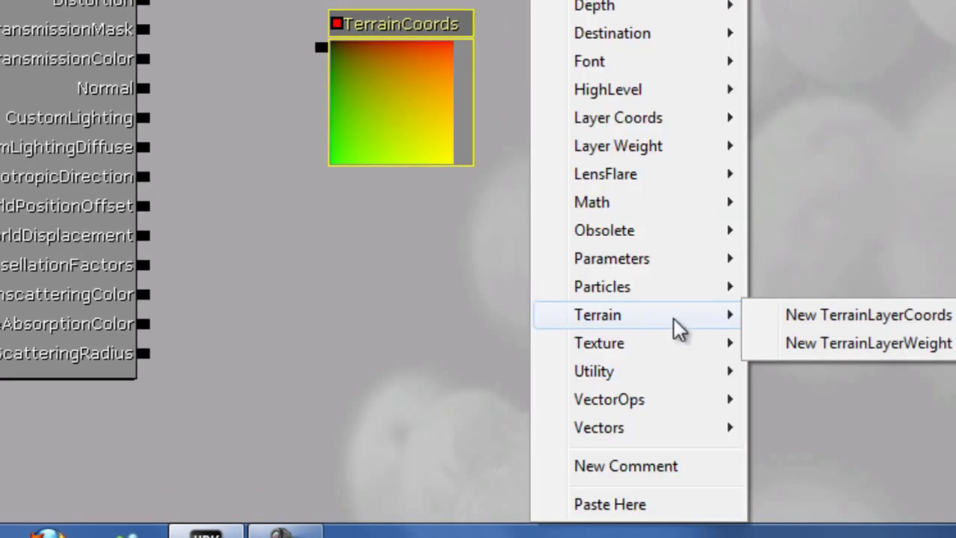
click(846, 340)
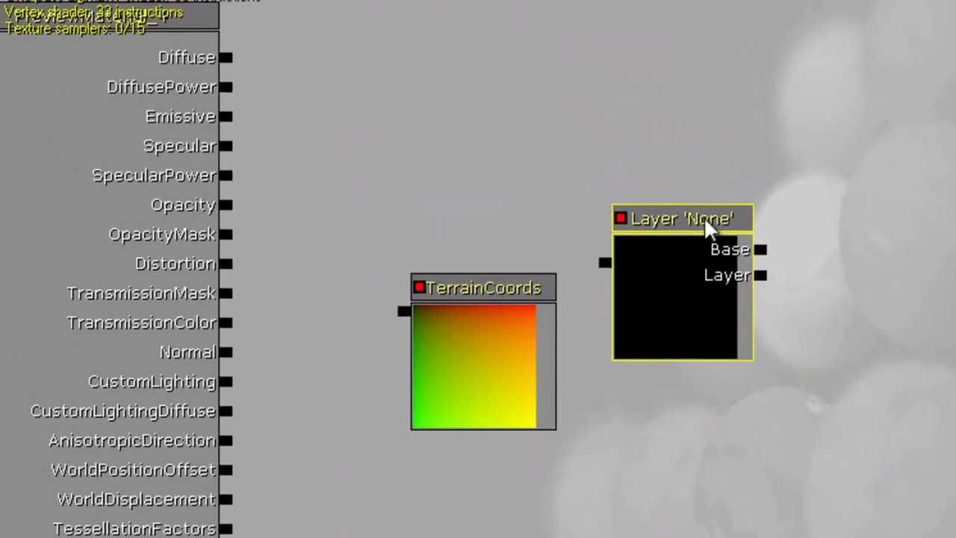
ctrl+drag(642, 6, 408, 0)
drag(480, 134, 432, 124)
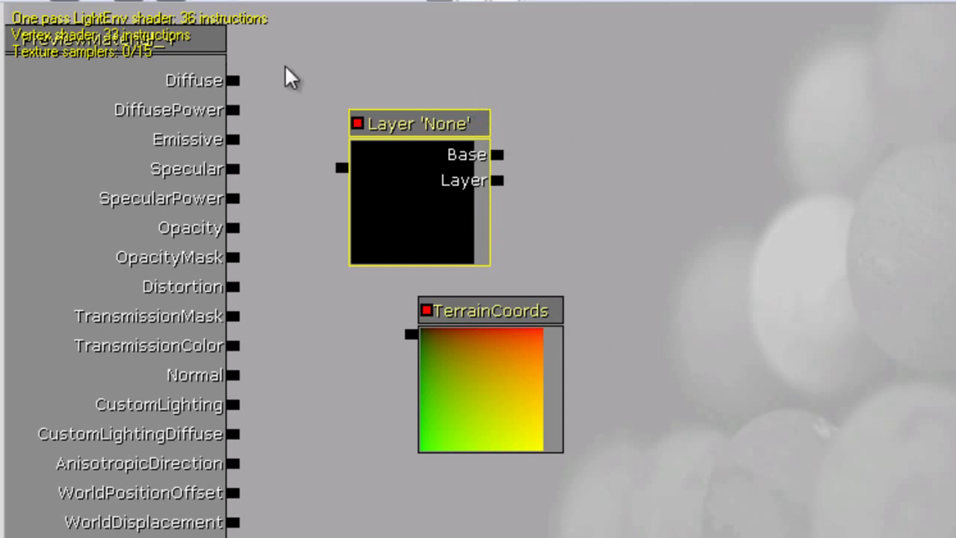
Step: Duplicate the terrain layer weight node and place the copy directly below the original
drag(252, 79, 254, 85)
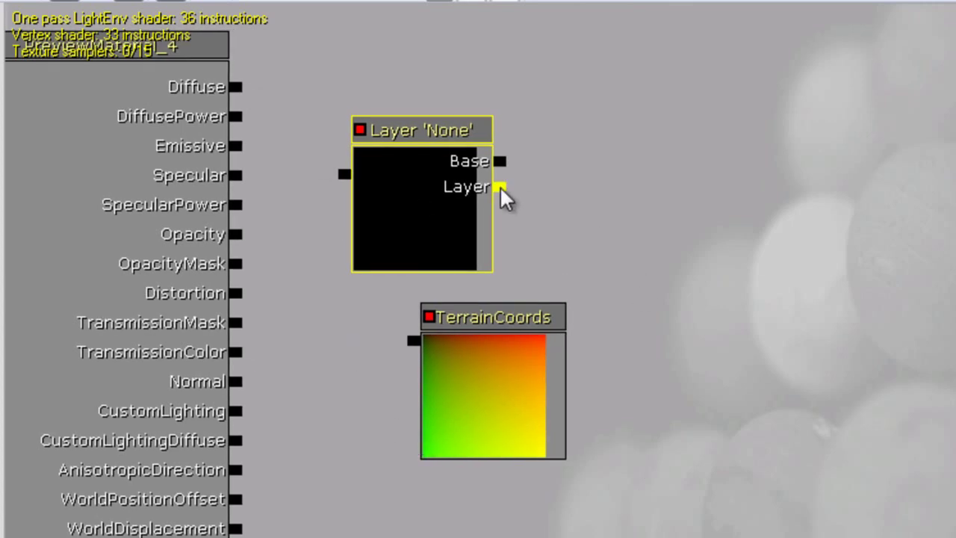
drag(386, 248, 390, 203)
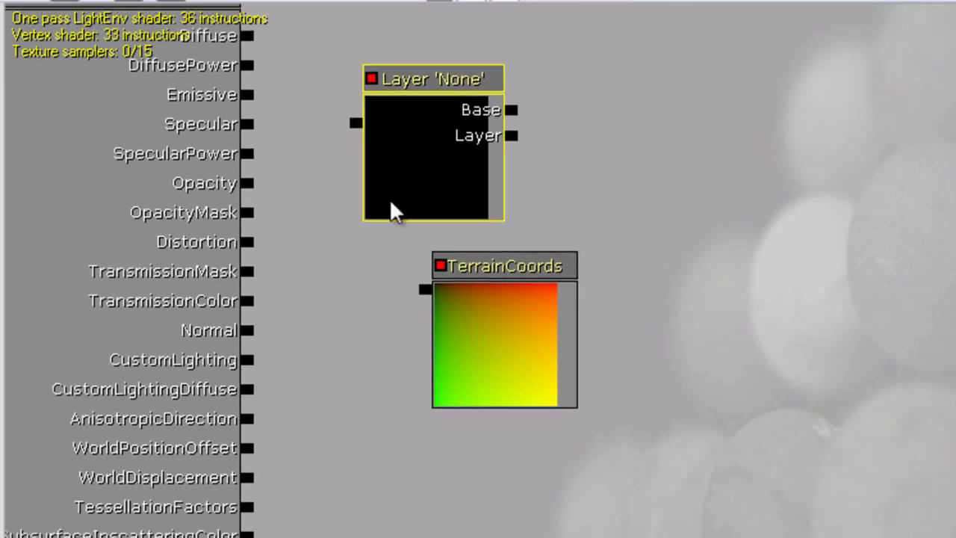
key(ctrl+w)
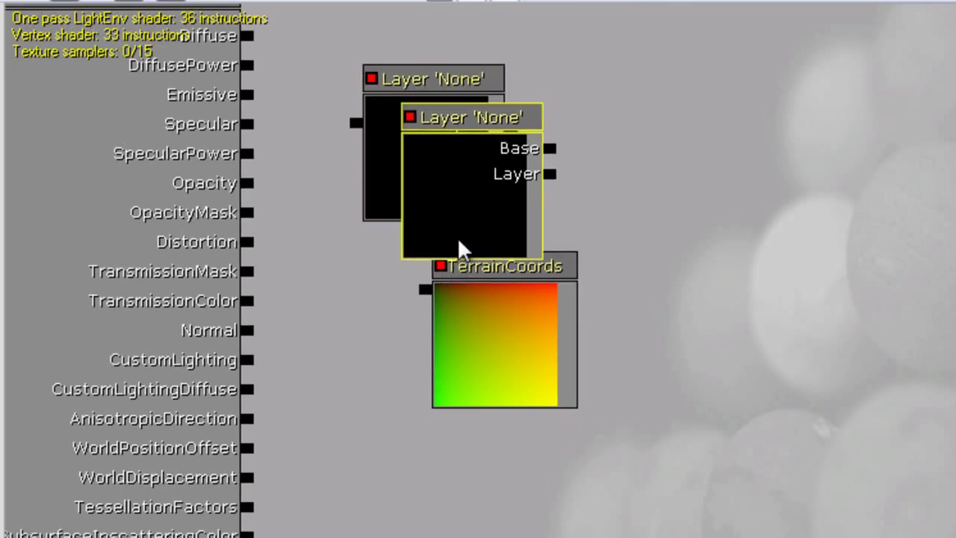
ctrl+drag(442, 276, 416, 327)
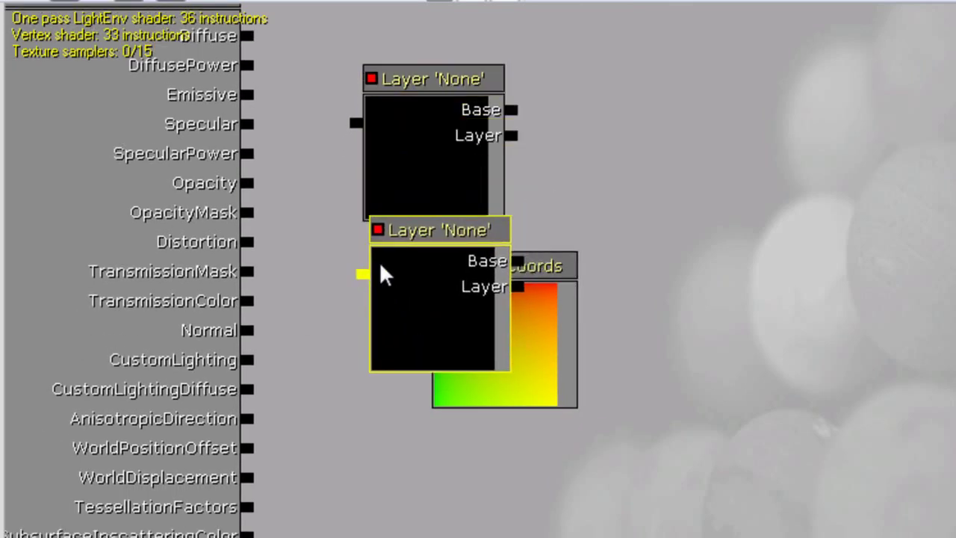
Step: Connect the lower layer weight node to the upper one's Layer input, link the upper node's output to Diffuse, and close the material editor
drag(379, 268, 514, 135)
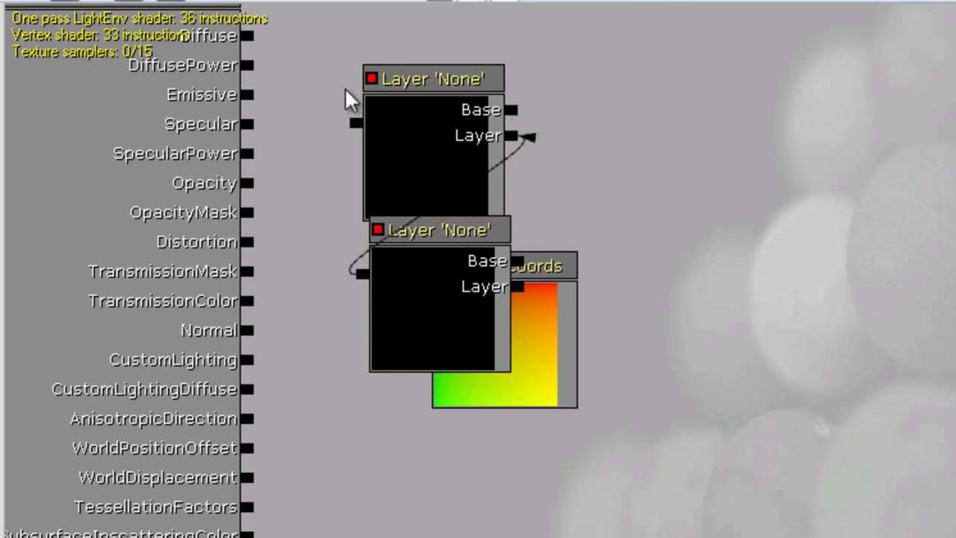
drag(260, 34, 251, 32)
drag(445, 337, 450, 413)
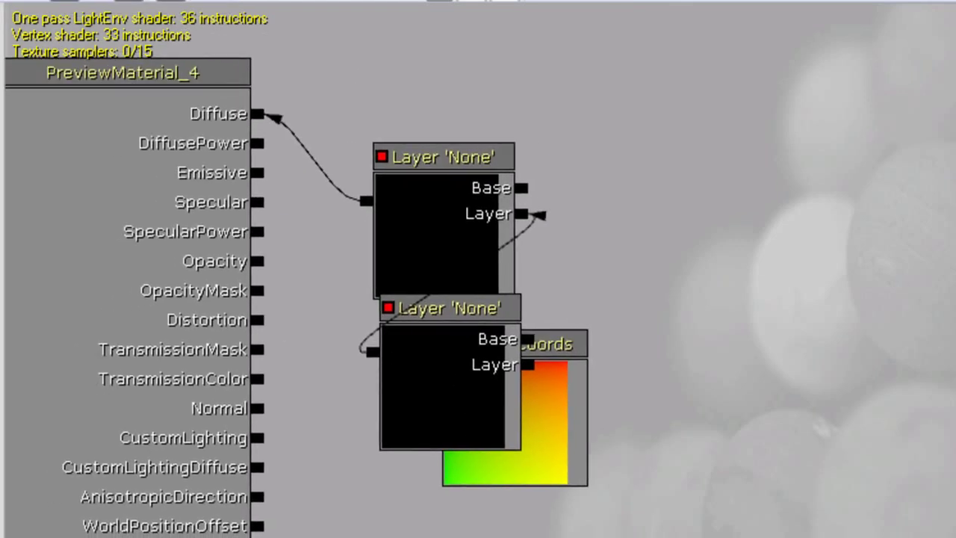
click(874, 27)
click(341, 403)
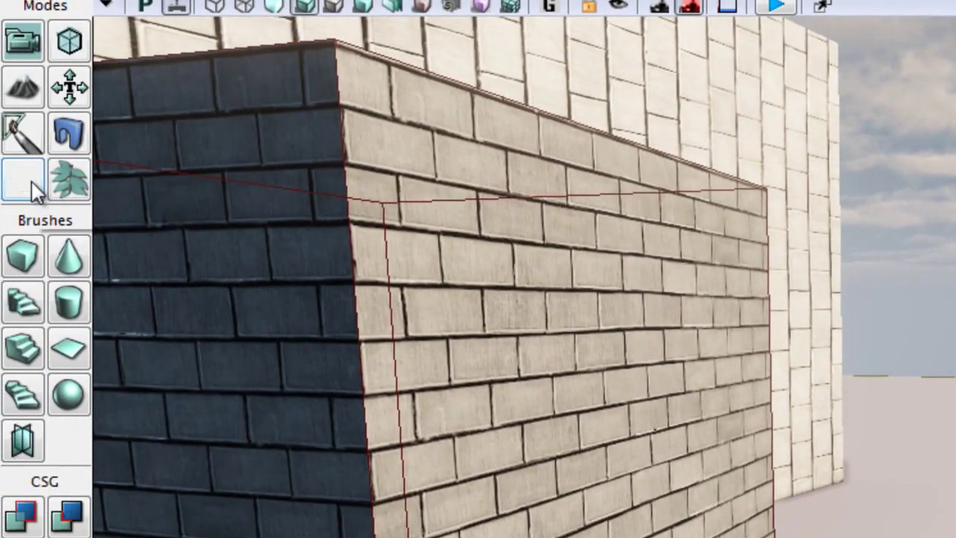
Step: Open the Landscape Edit window, examine its paint, component, region, brush and heightmap creation options, and close it
click(23, 179)
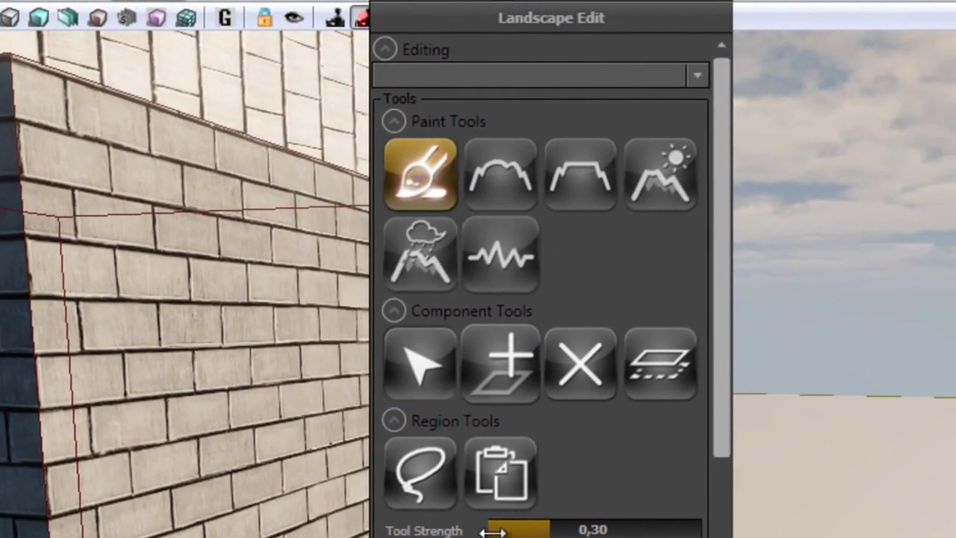
scroll(584, 436, down, 3)
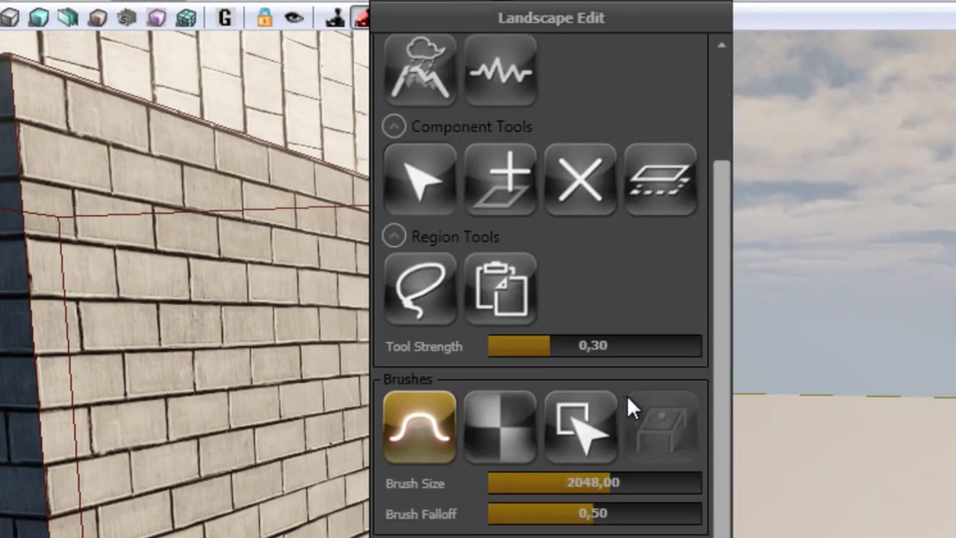
scroll(622, 420, down, 5)
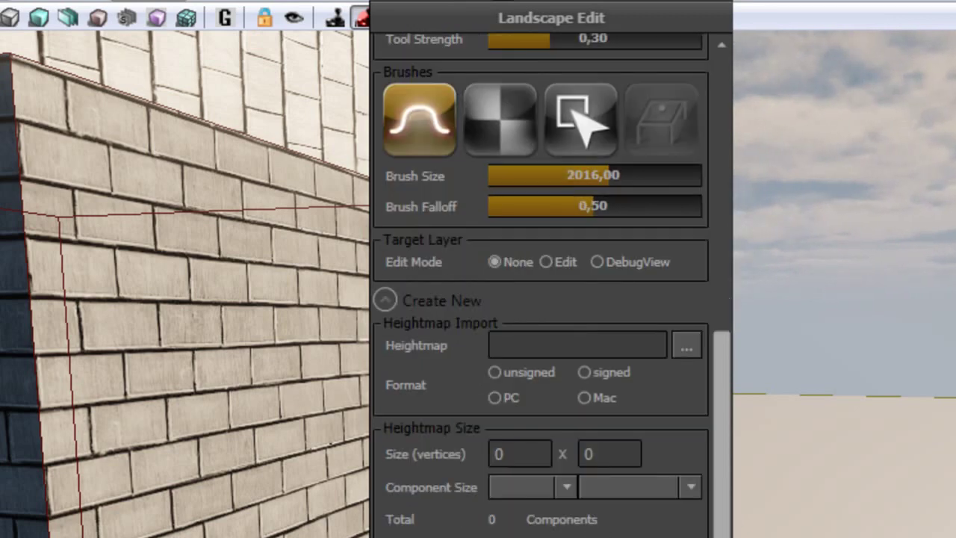
scroll(540, 284, up, 6)
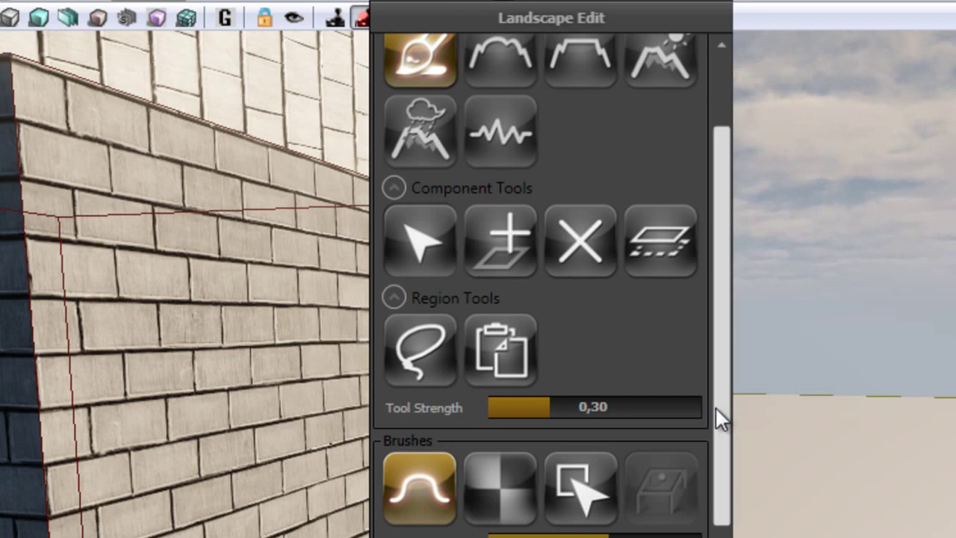
drag(719, 407, 733, 218)
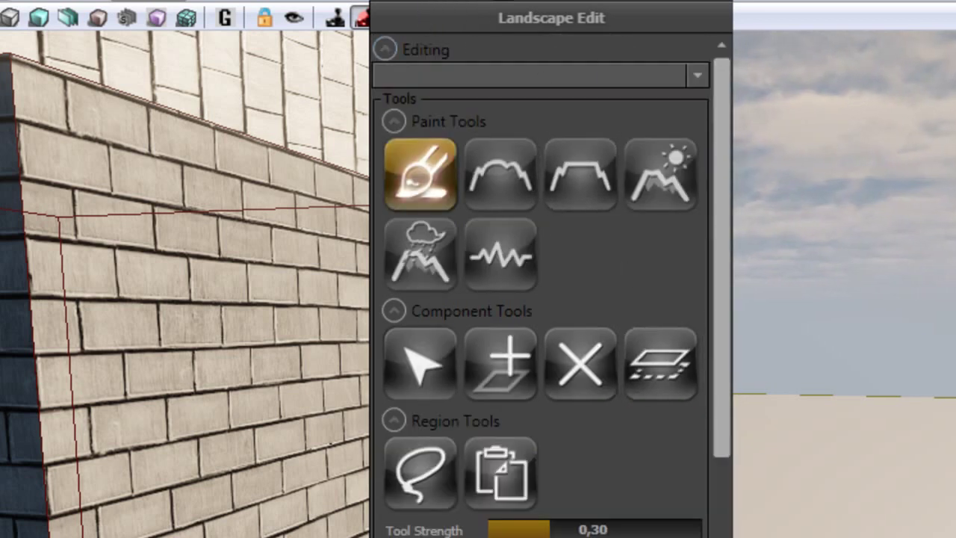
click(708, 256)
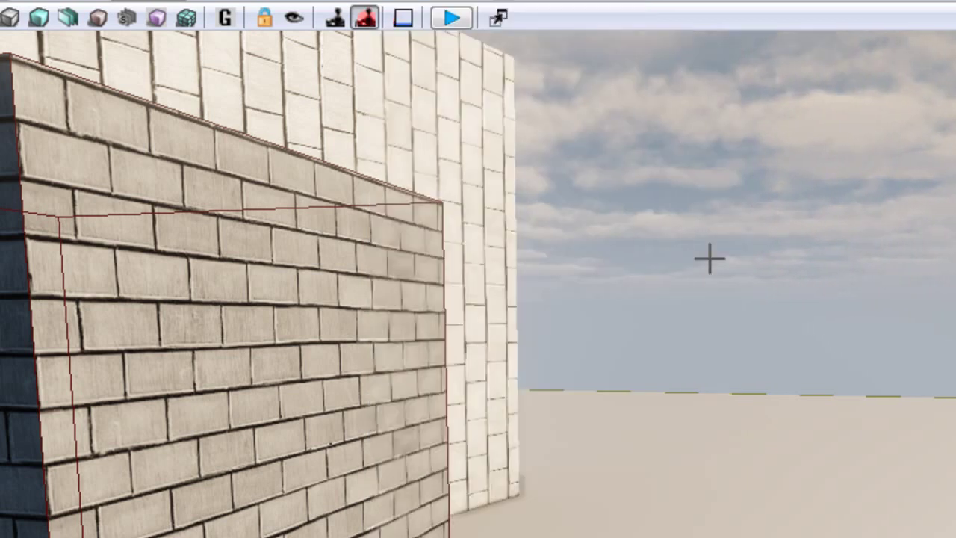